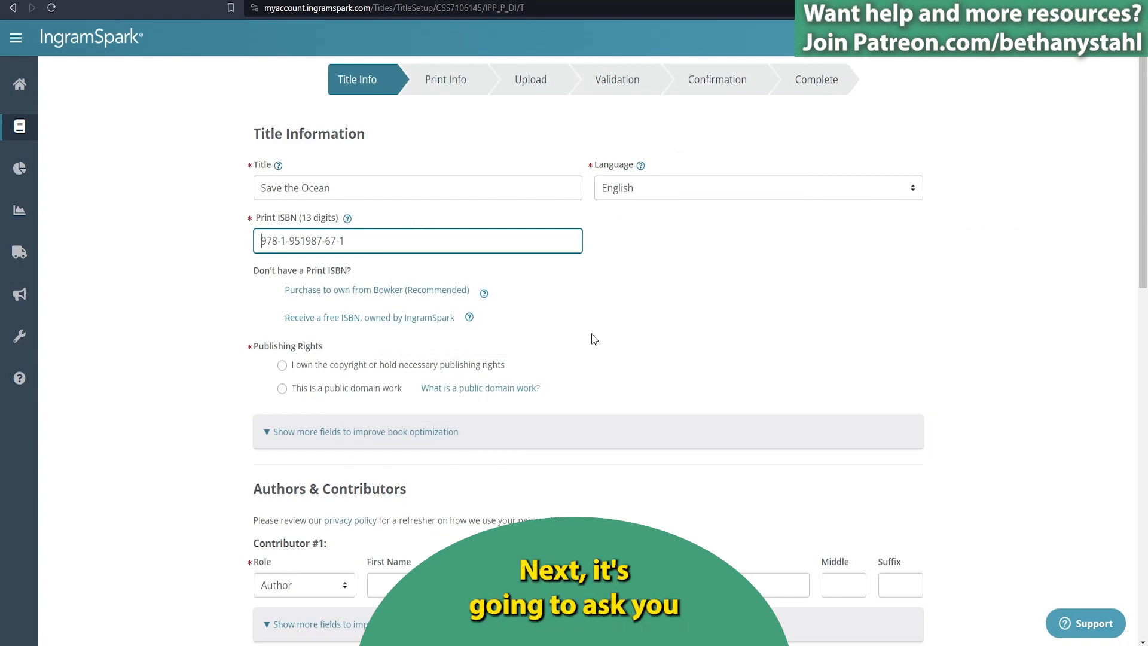
# Declare ownership of the copyright or publishing rights and confirm the title includes none of the listed restricted content.
pyautogui.scroll(-2, 347, 219)
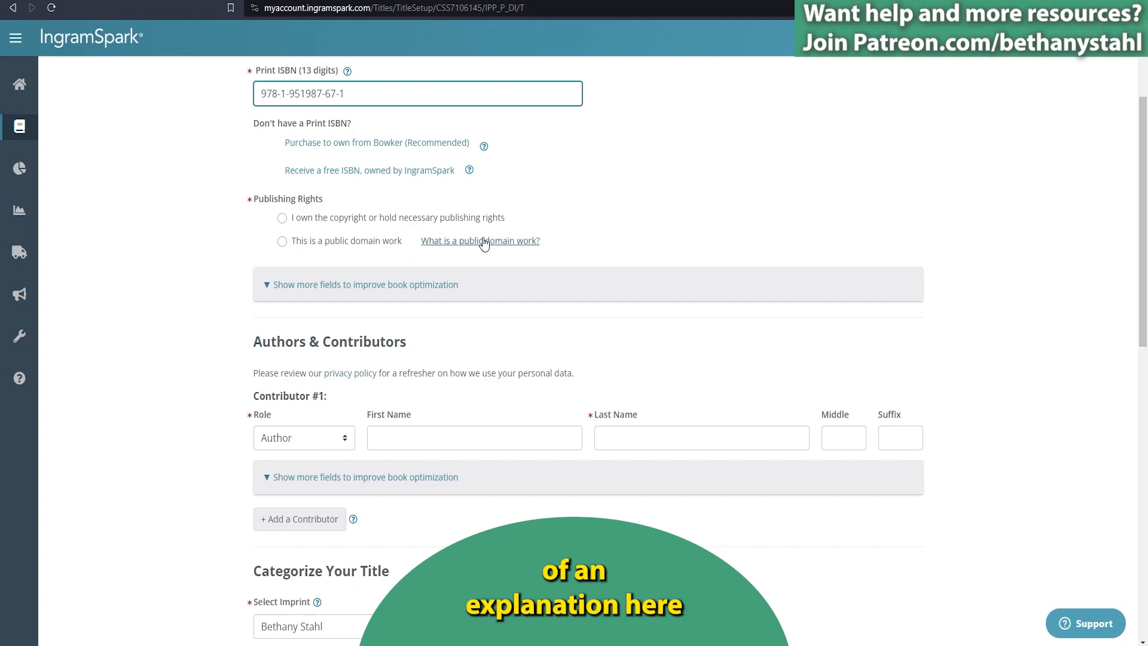
pyautogui.click(282, 218)
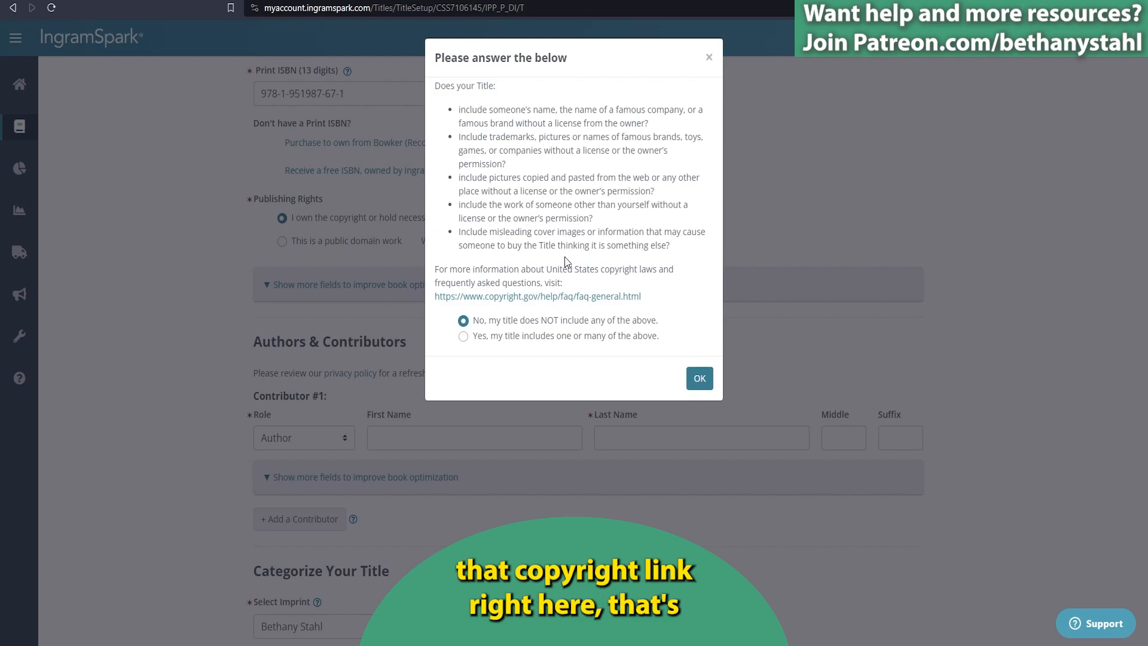
pyautogui.click(703, 378)
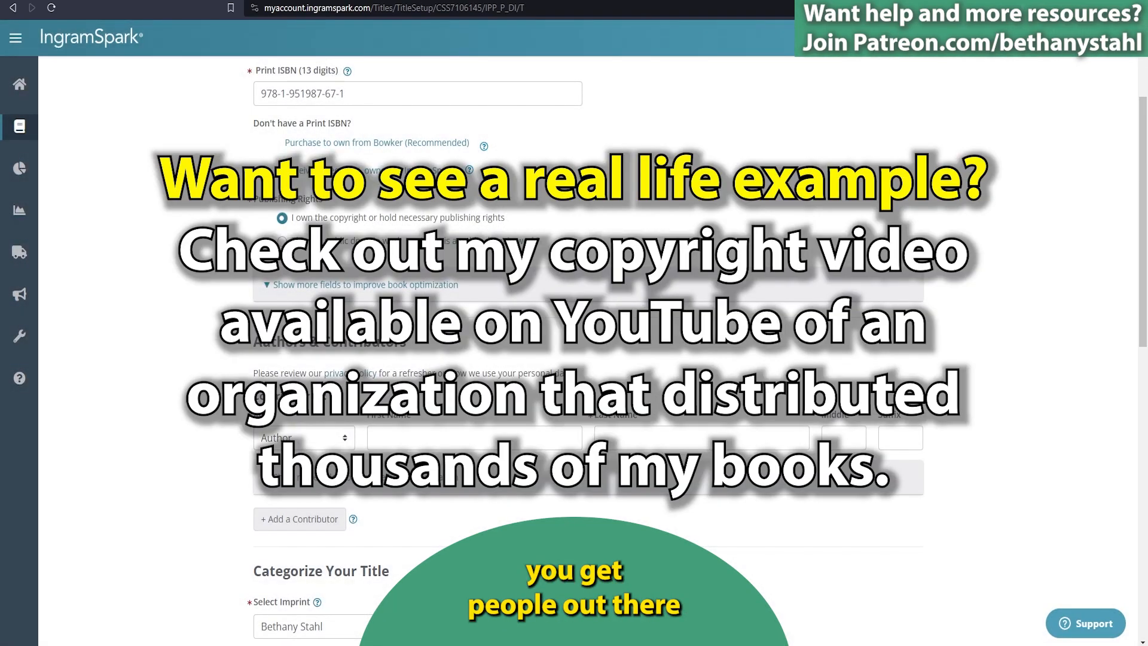
# Show the optional title fields and set the series name to Save the Earth and the series number to 1.
pyautogui.scroll(-1, 560, 335)
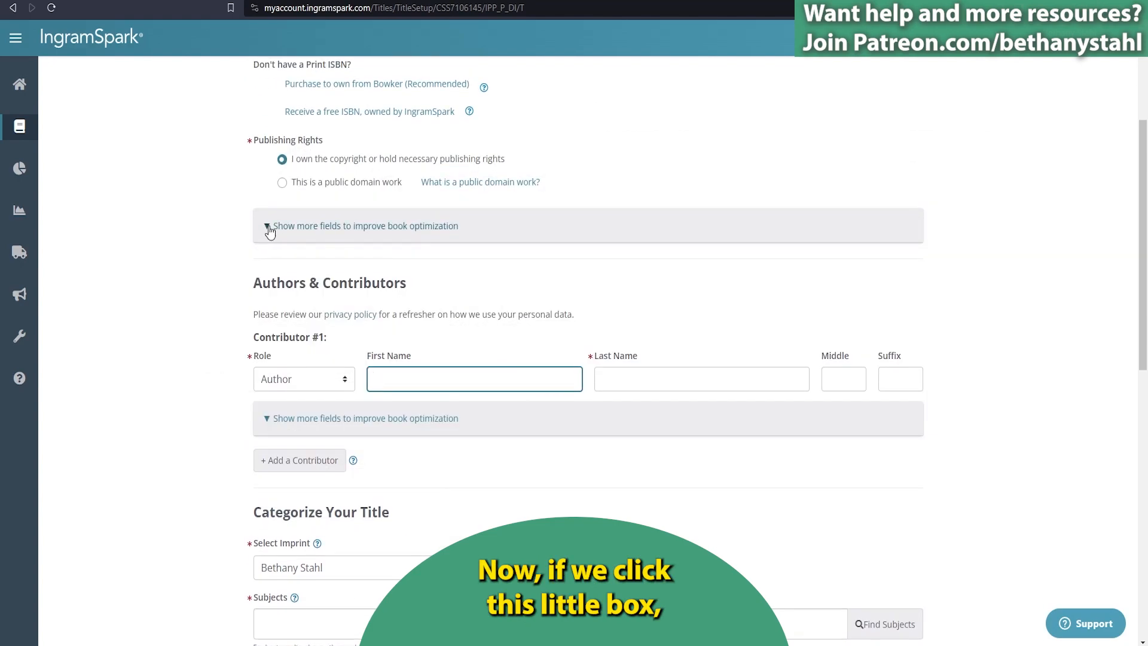
pyautogui.click(269, 226)
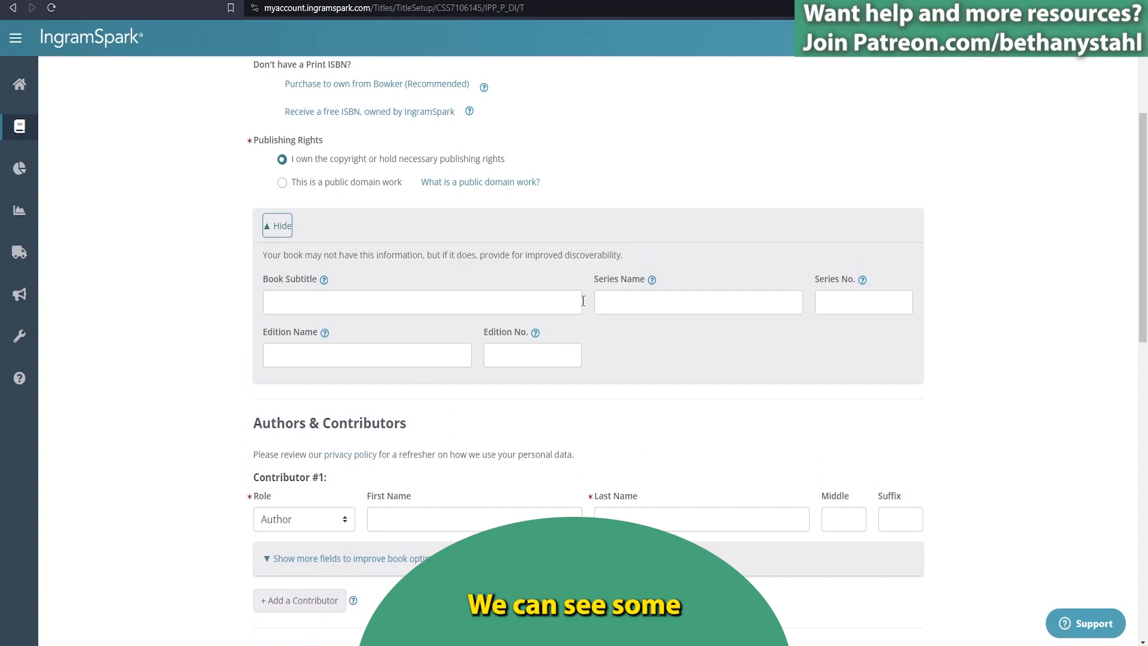
pyautogui.click(400, 293)
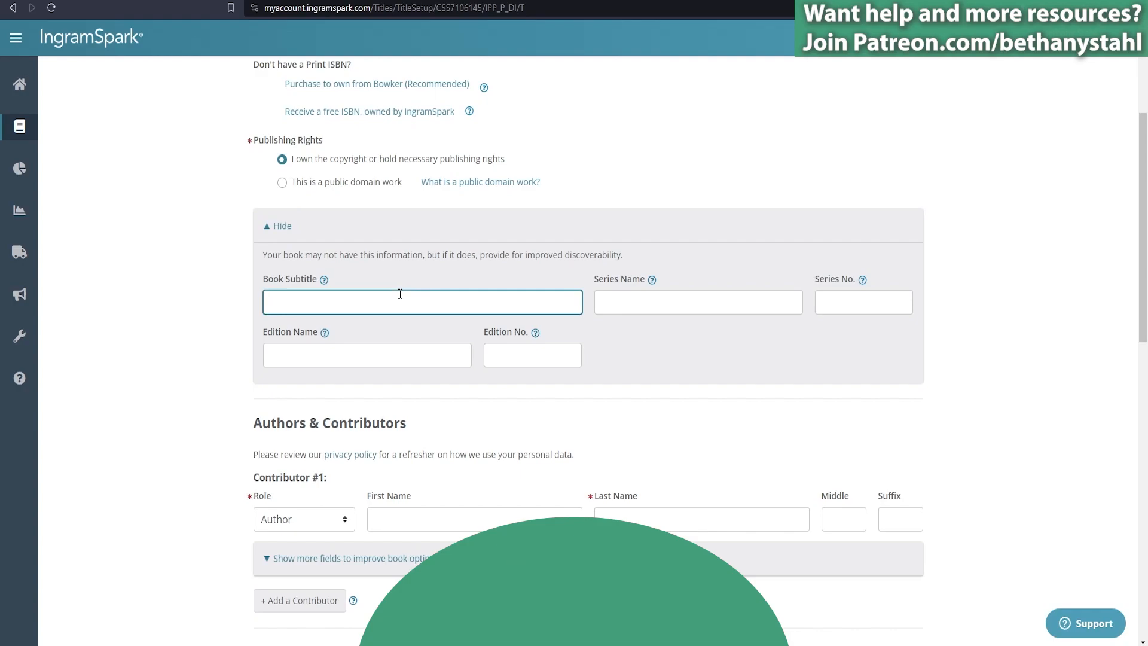
pyautogui.click(654, 303)
pyautogui.write('Save')
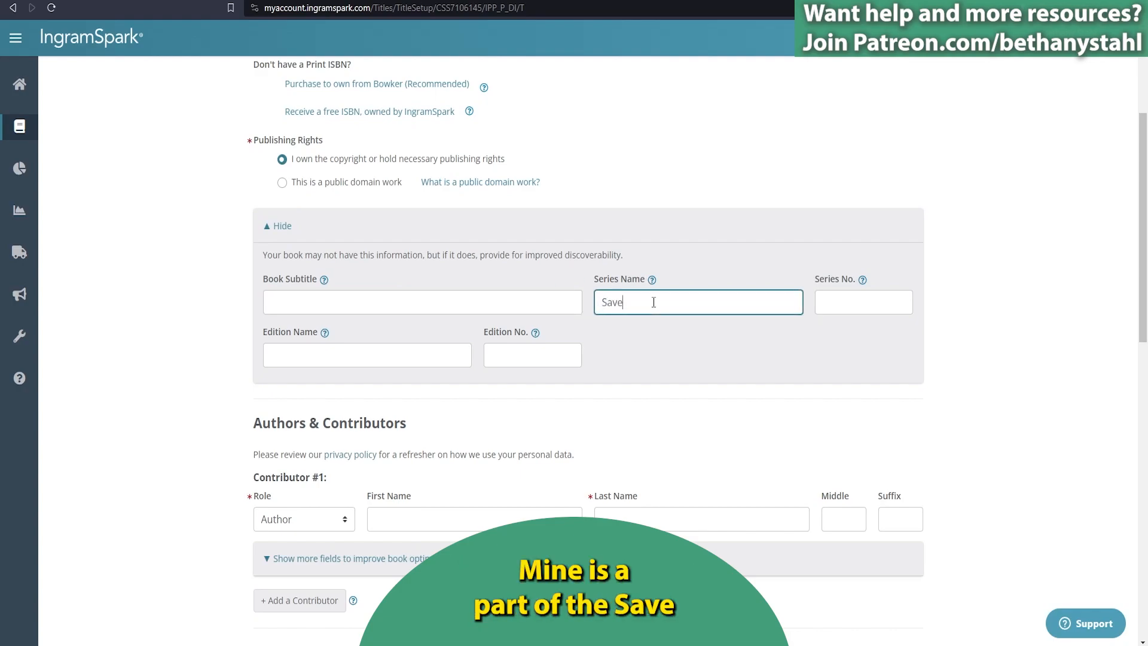
pyautogui.write(' the Earth')
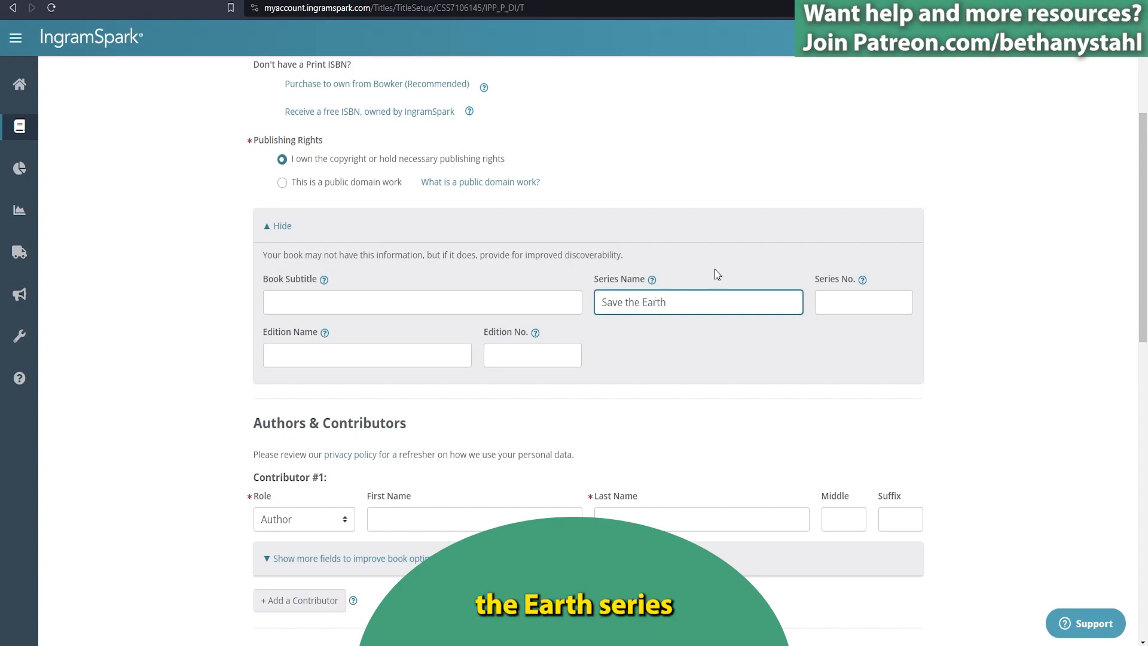
pyautogui.click(864, 302)
pyautogui.write('1')
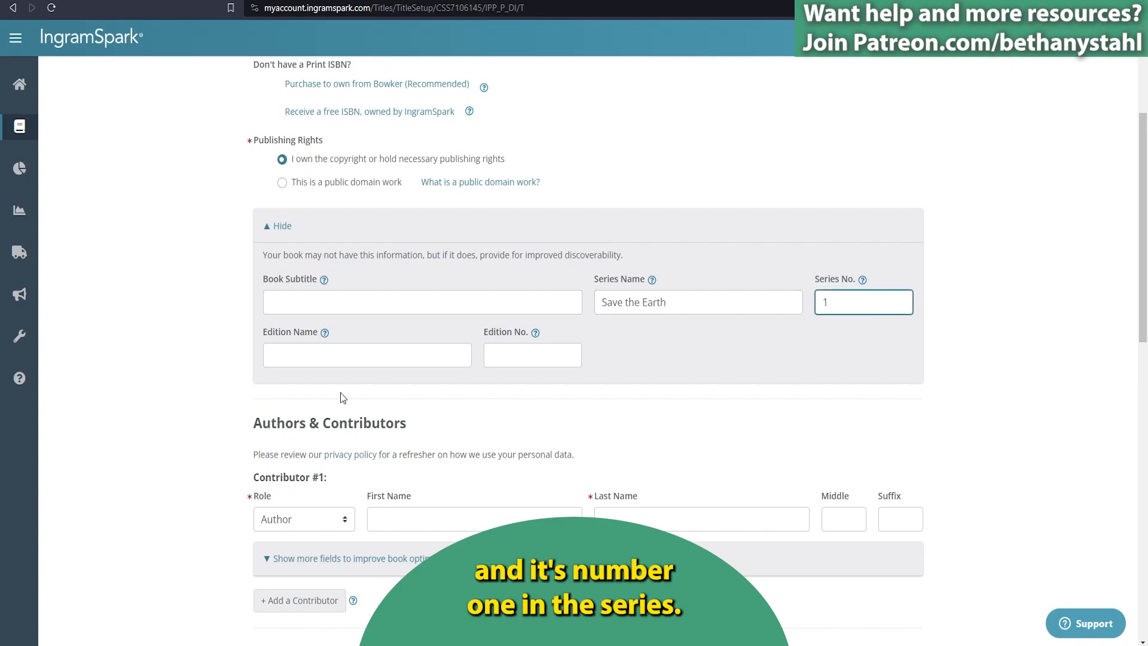
pyautogui.click(371, 405)
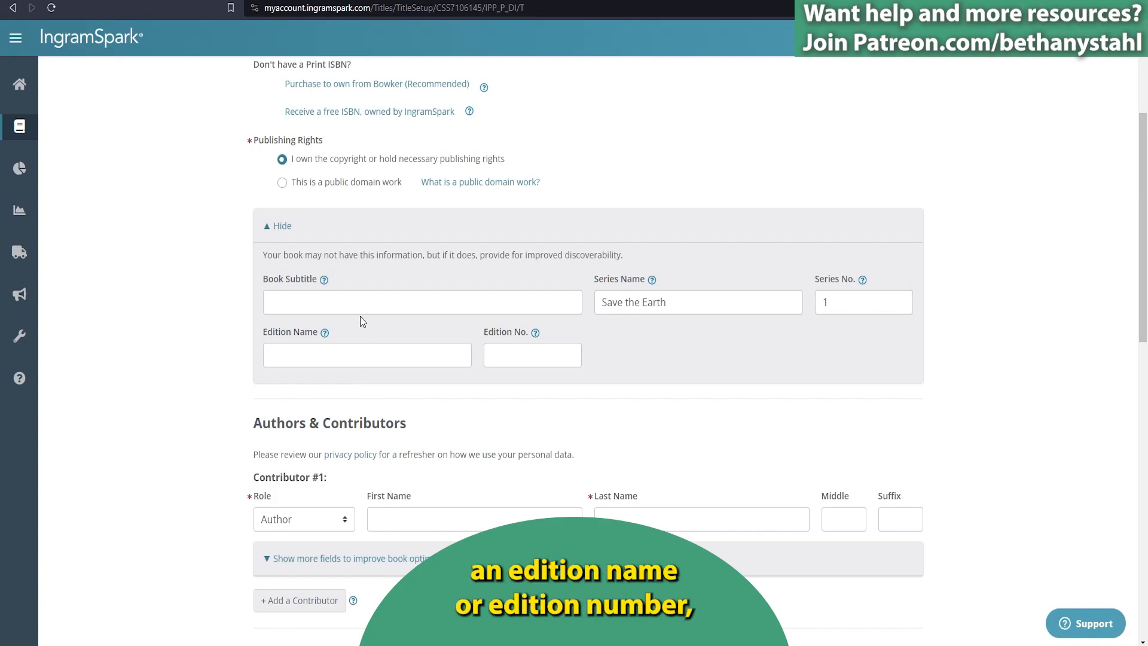
pyautogui.click(354, 299)
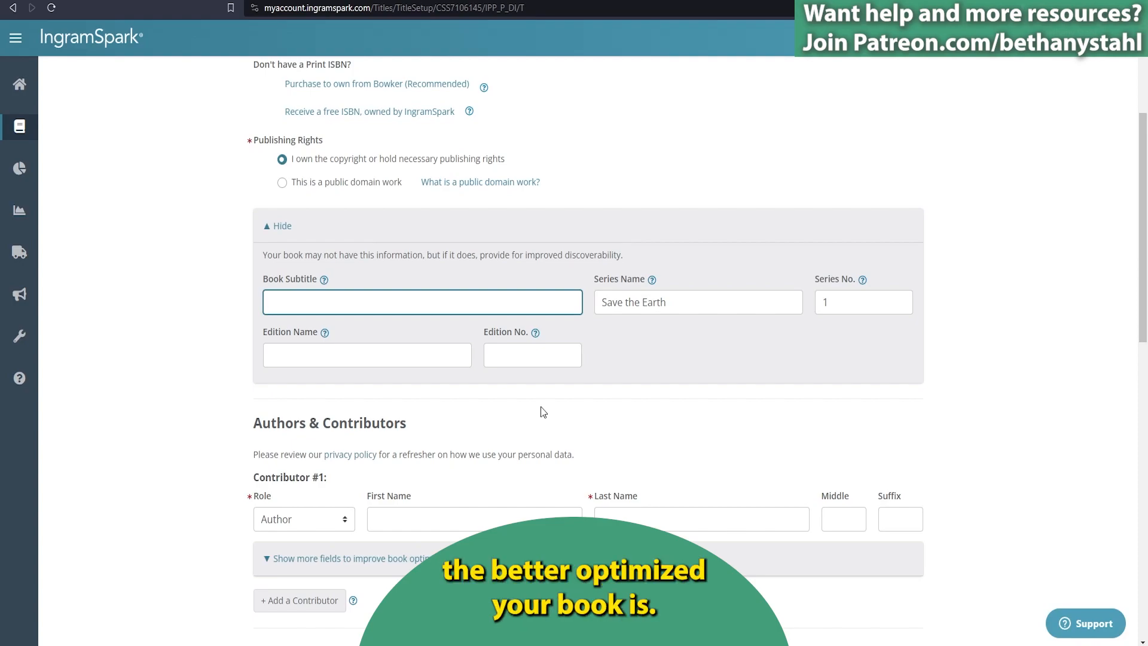
# Fill in the author's first and last name for Contributor #1.
pyautogui.scroll(-2, 541, 406)
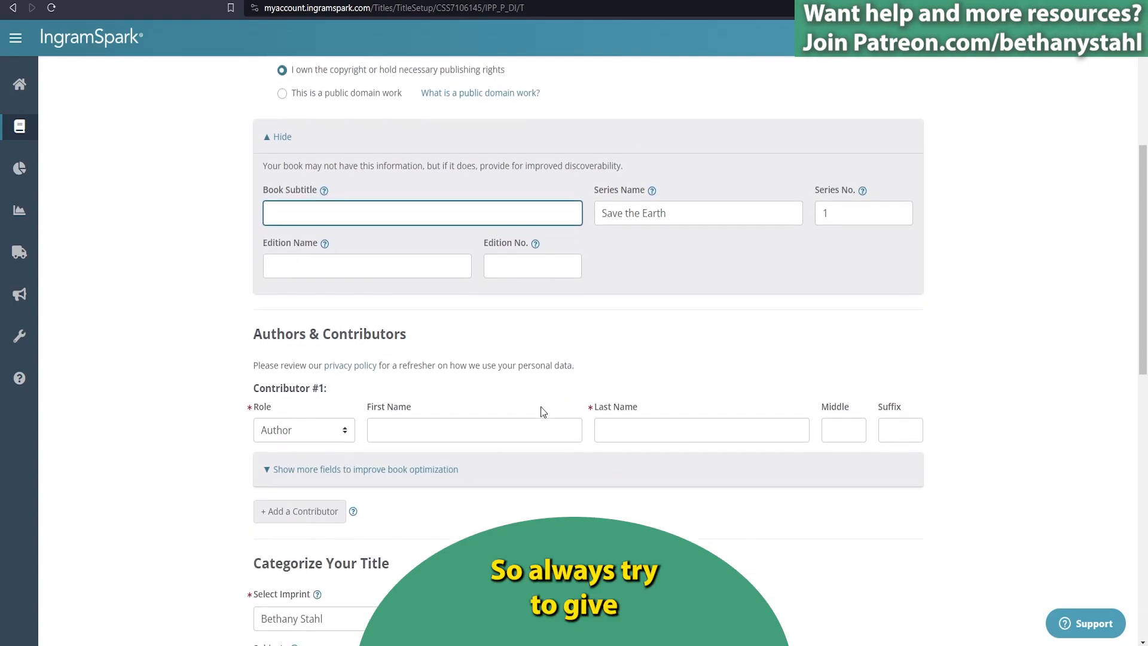
pyautogui.scroll(-2, 542, 406)
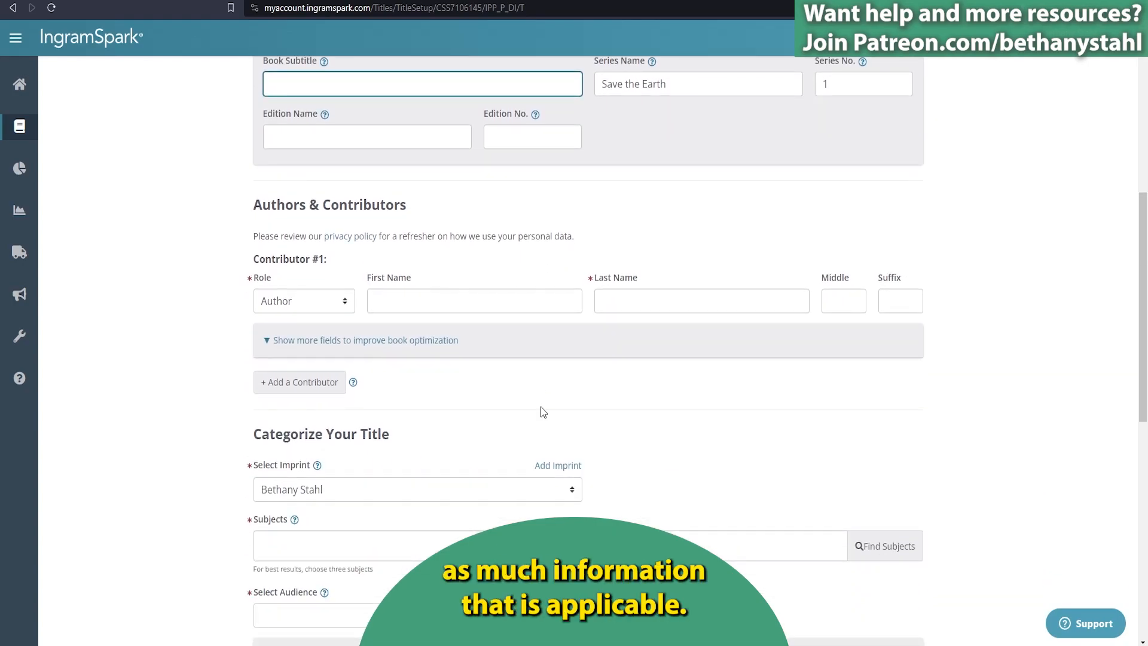
pyautogui.scroll(-1, 458, 272)
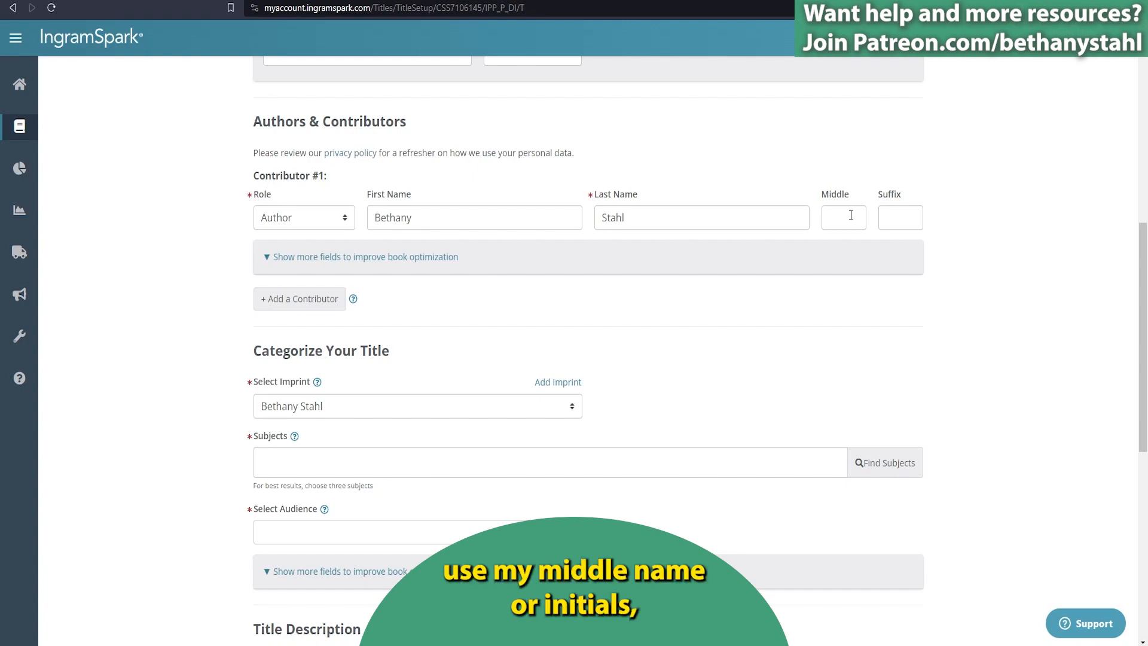
pyautogui.click(851, 215)
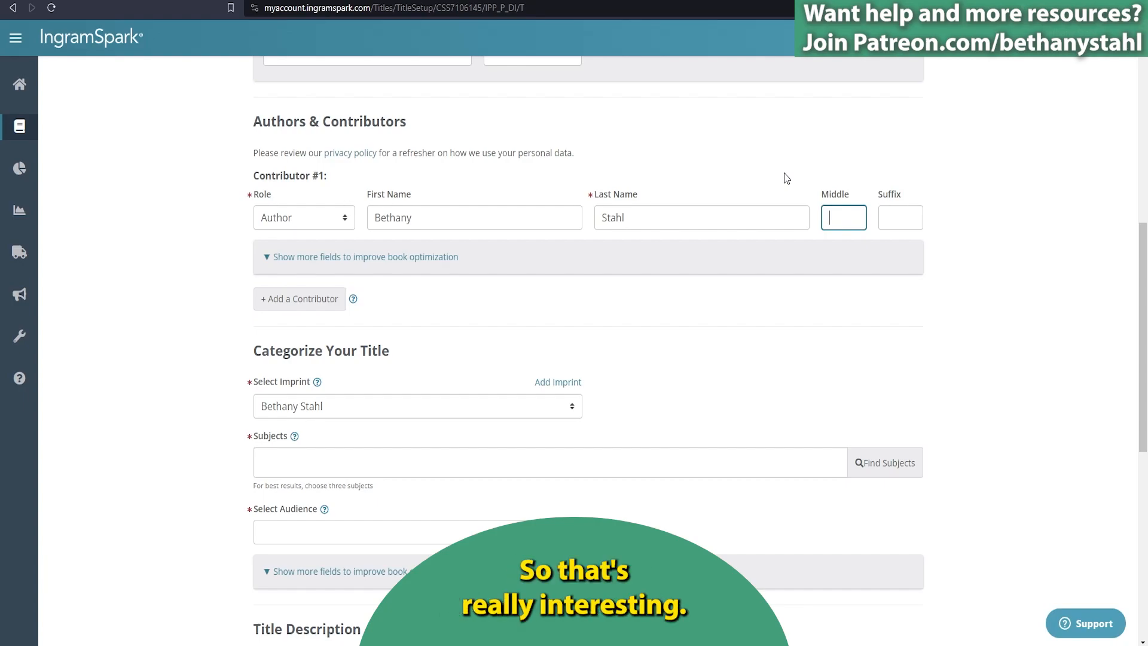
# Show the optional fields for Contributor #1 and set the contributor's country to United States.
pyautogui.click(340, 259)
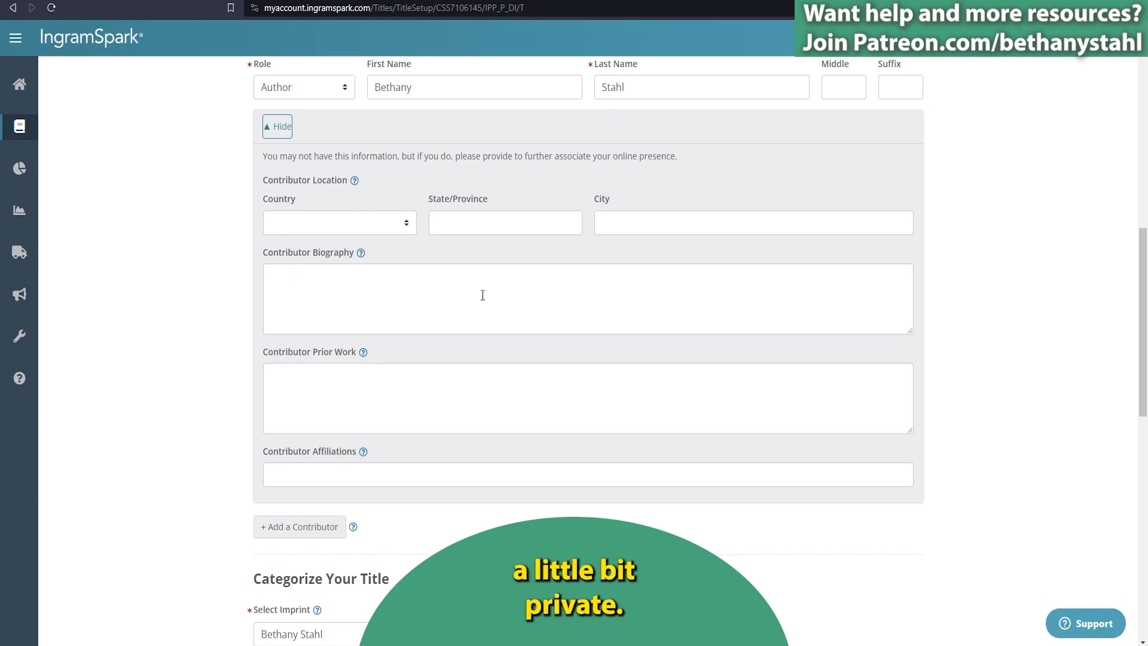
pyautogui.click(393, 223)
pyautogui.press('u')
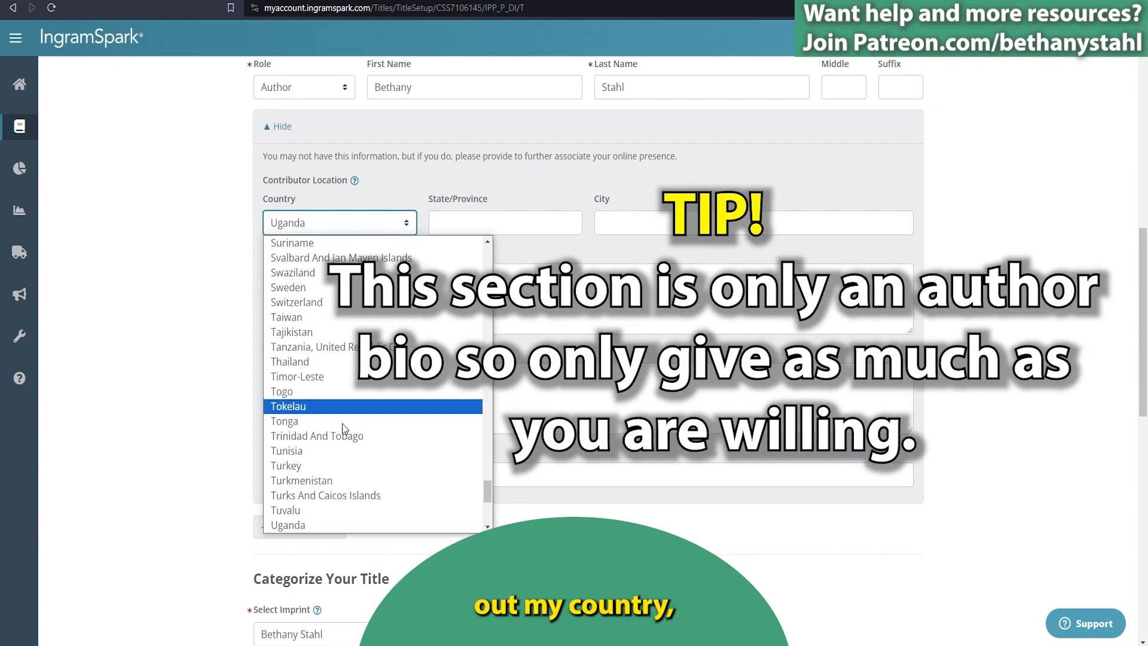
pyautogui.scroll(-3, 342, 441)
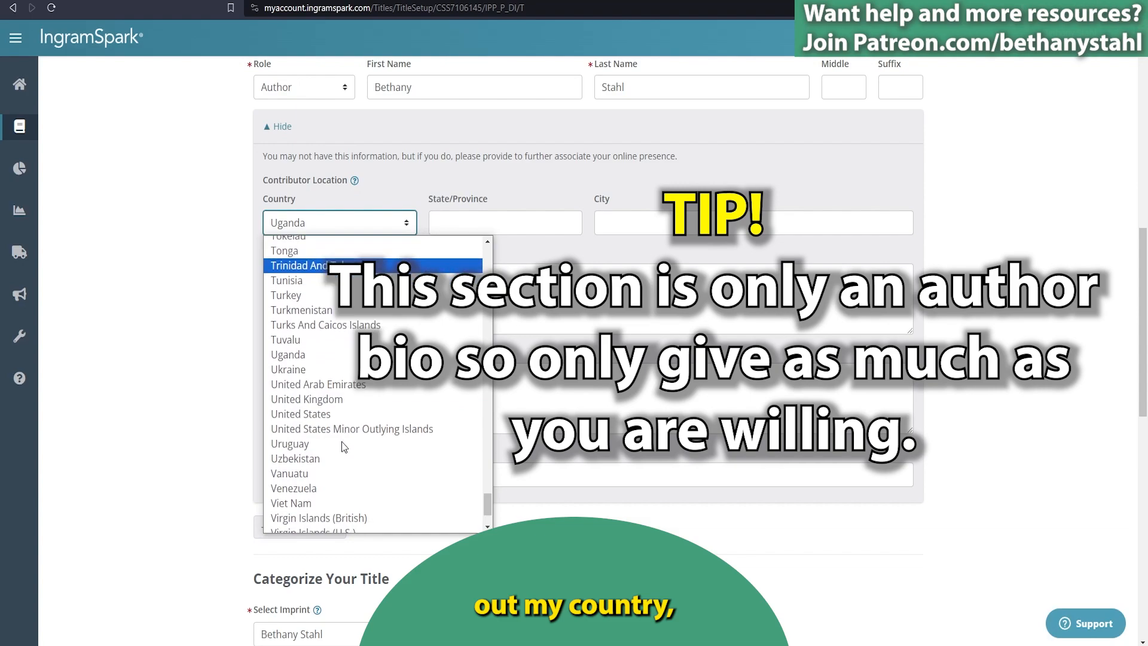
pyautogui.click(331, 413)
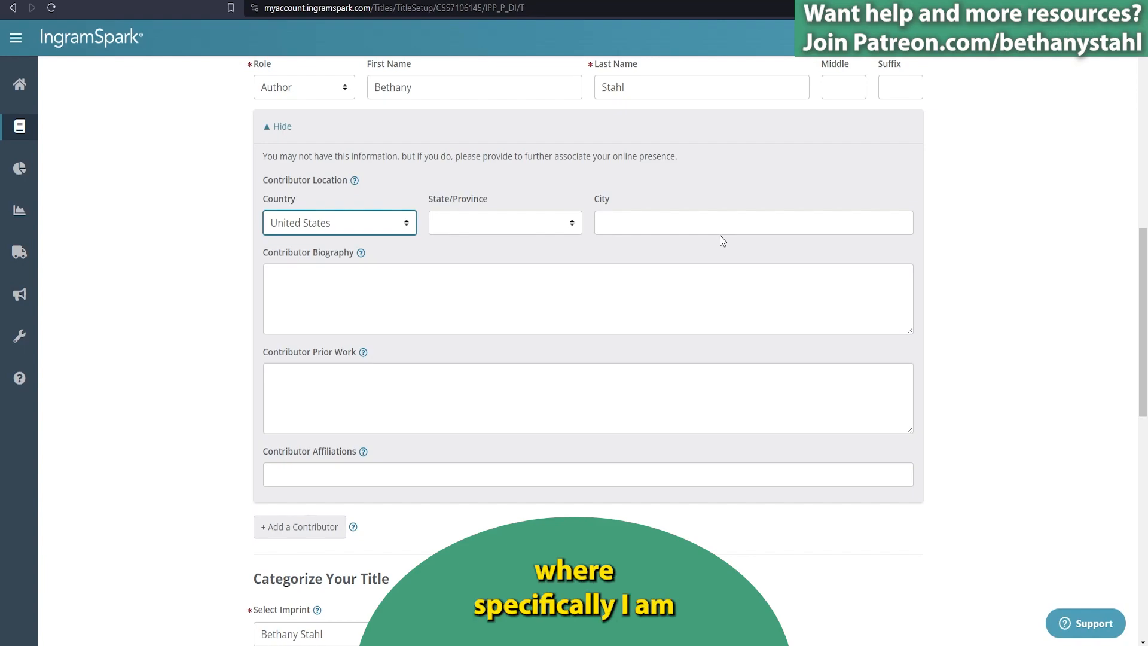
# Enter a third-person contributor biography covering the author's children's fiction, literary awards, recommendations and positive ecological messages.
pyautogui.click(596, 302)
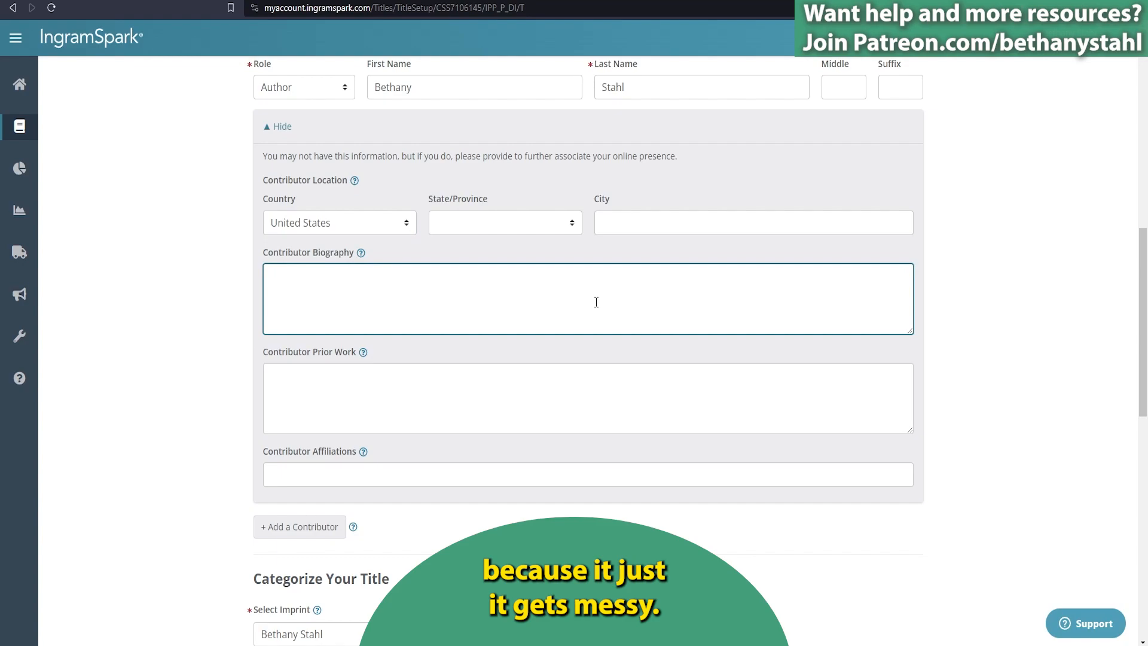
pyautogui.scroll(-1, 596, 302)
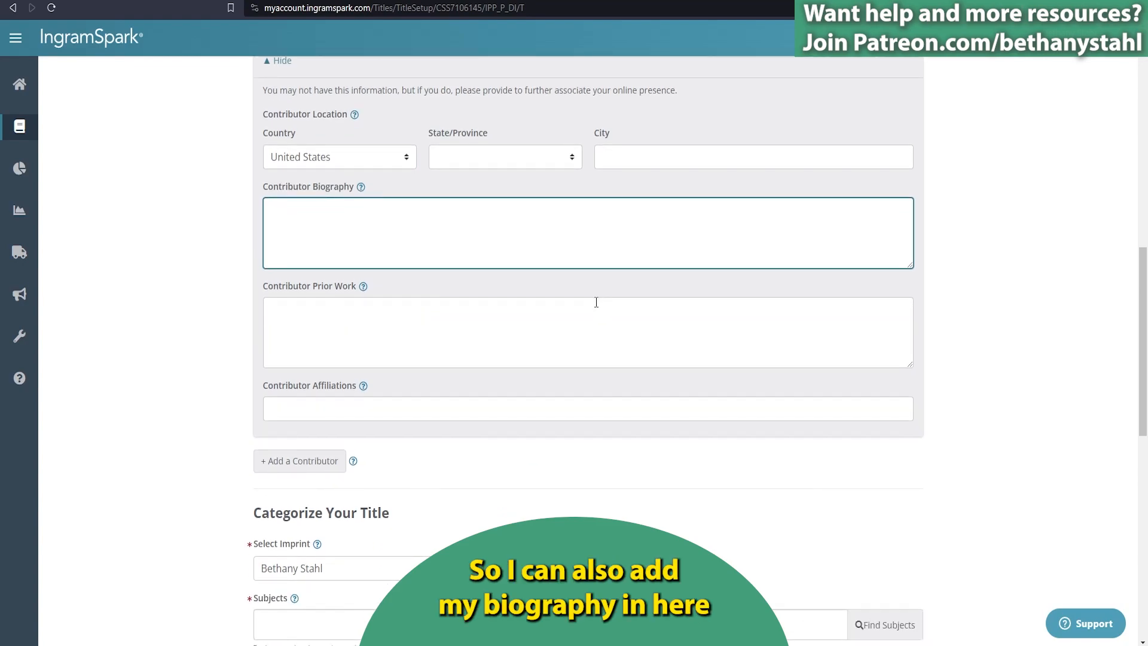
pyautogui.scroll(1, 521, 272)
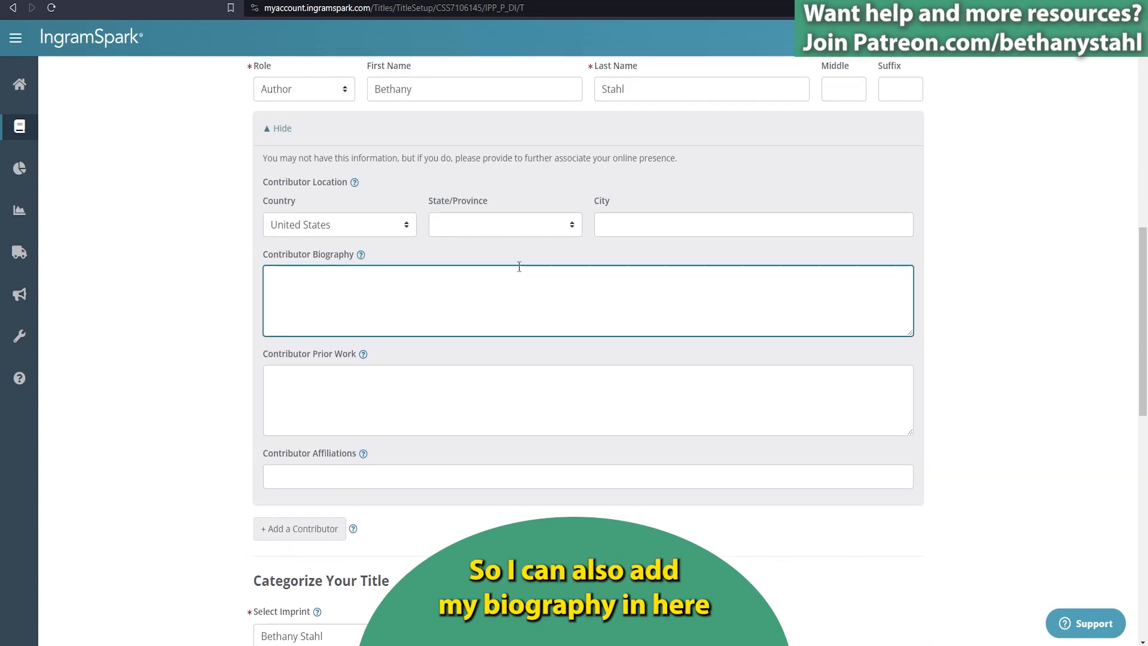
pyautogui.click(413, 391)
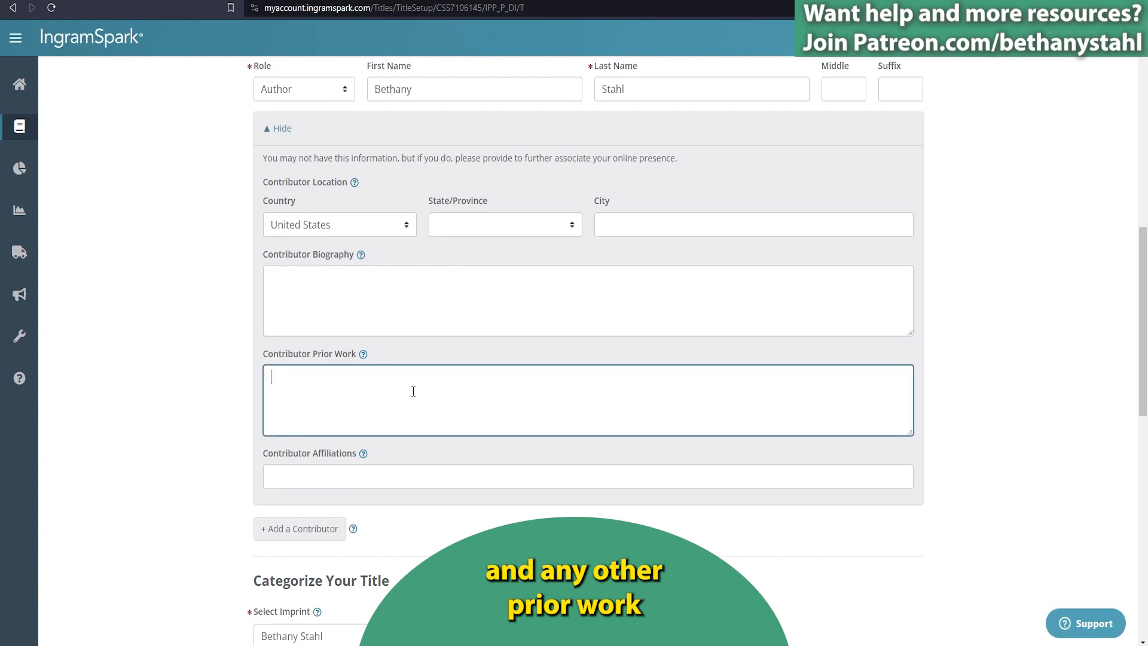
pyautogui.click(372, 477)
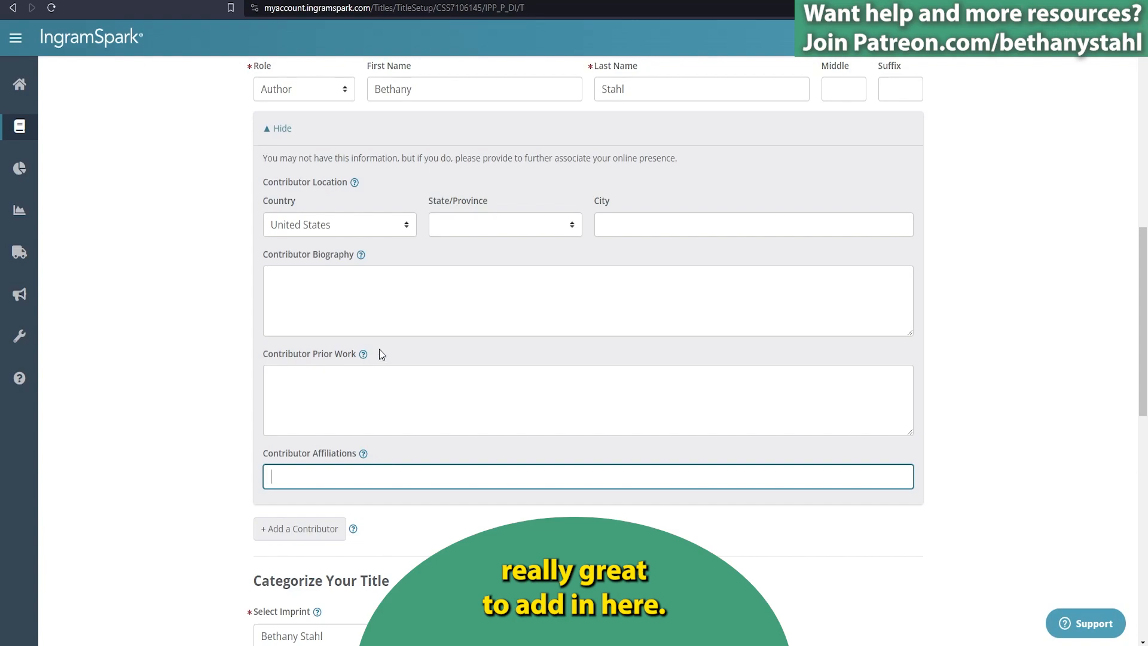
pyautogui.click(401, 285)
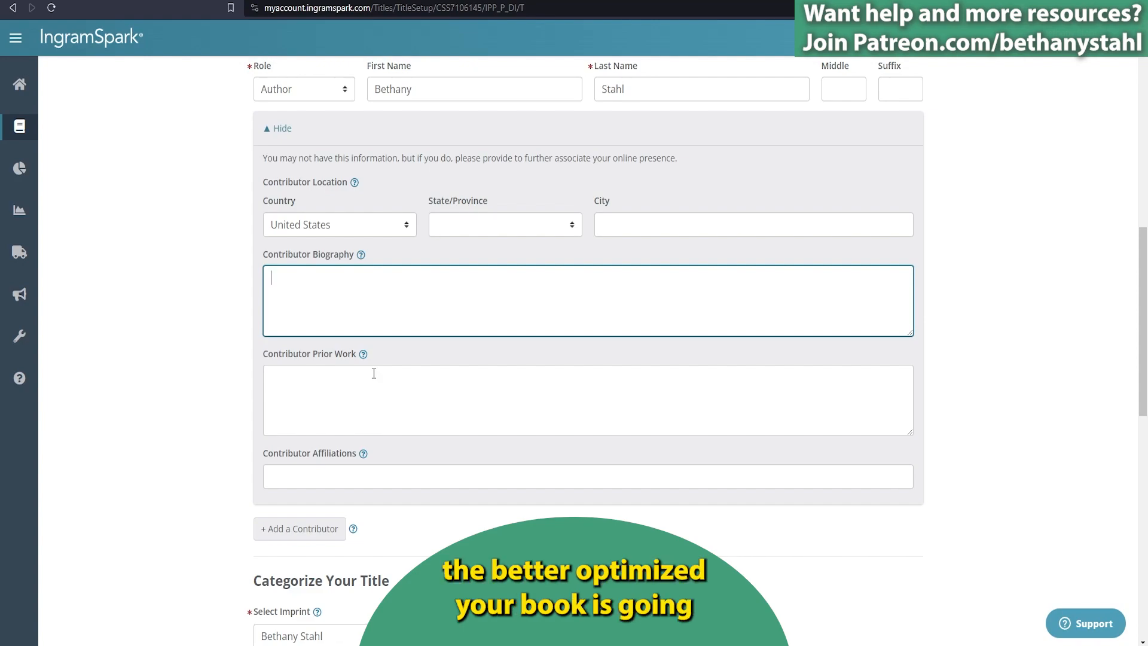
pyautogui.write('Bethany Stahl is an award-winning, internationally acclaimed, bestselling author, of children’s fiction. Her books have received literary awards, and are recommended by State Directors, literary associations, and environmental organizations. Bethany’s books are known for their positive ecological messages and relatable characters.')
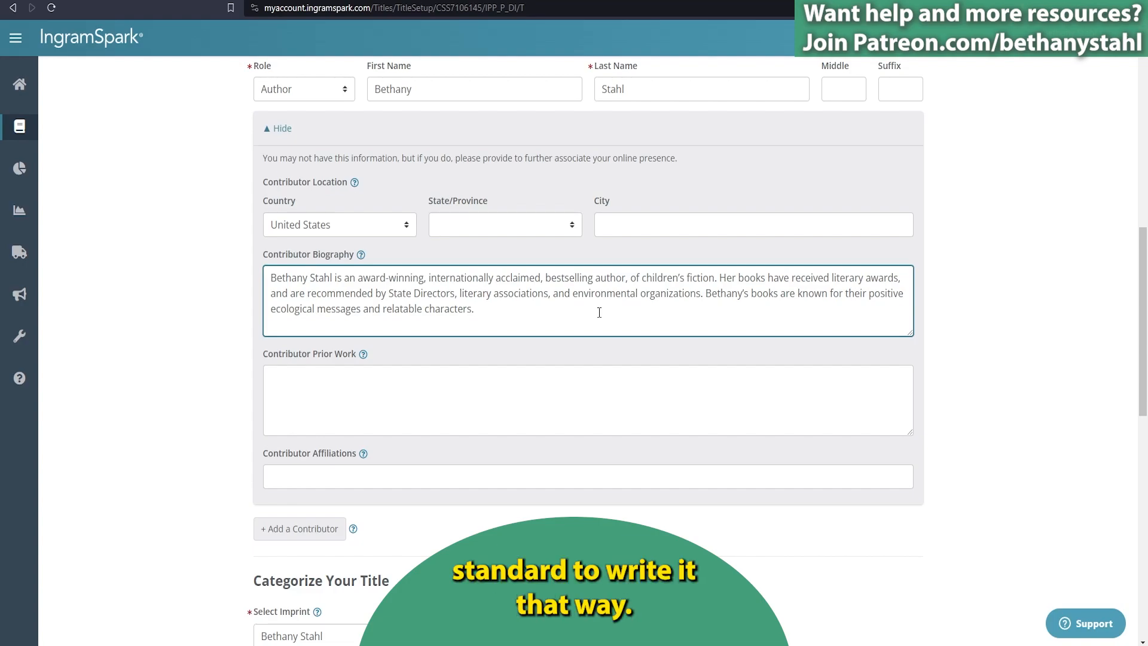
# Add a second contributor and set the role to Illustrator.
pyautogui.scroll(-5, 599, 312)
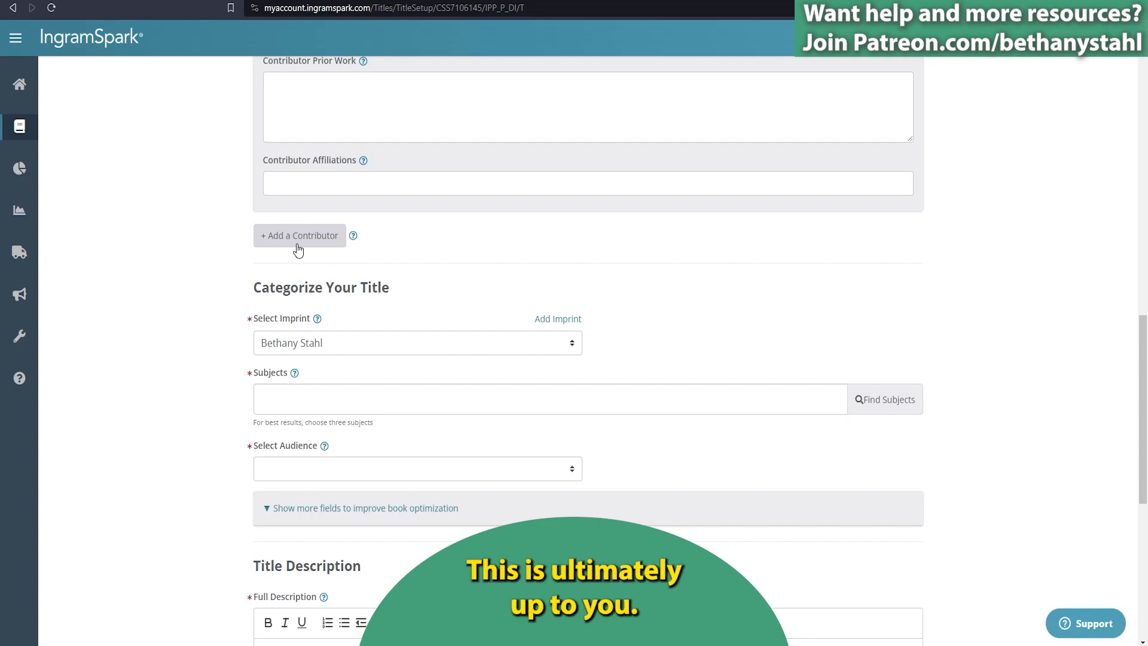
pyautogui.click(298, 249)
pyautogui.click(302, 272)
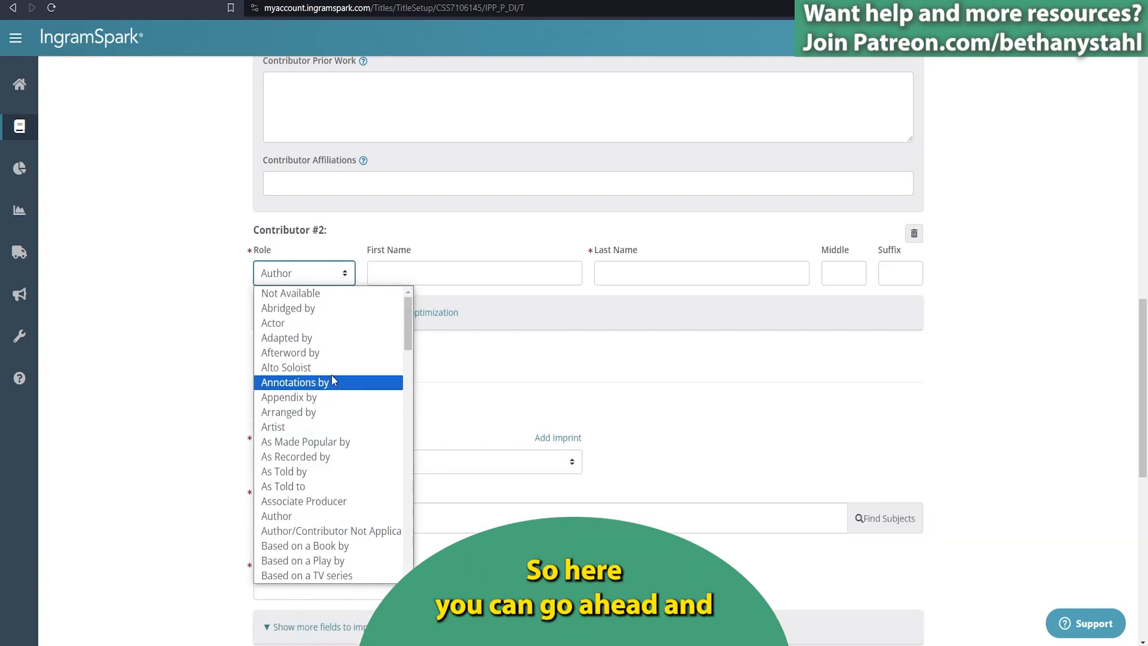
pyautogui.scroll(-4, 328, 441)
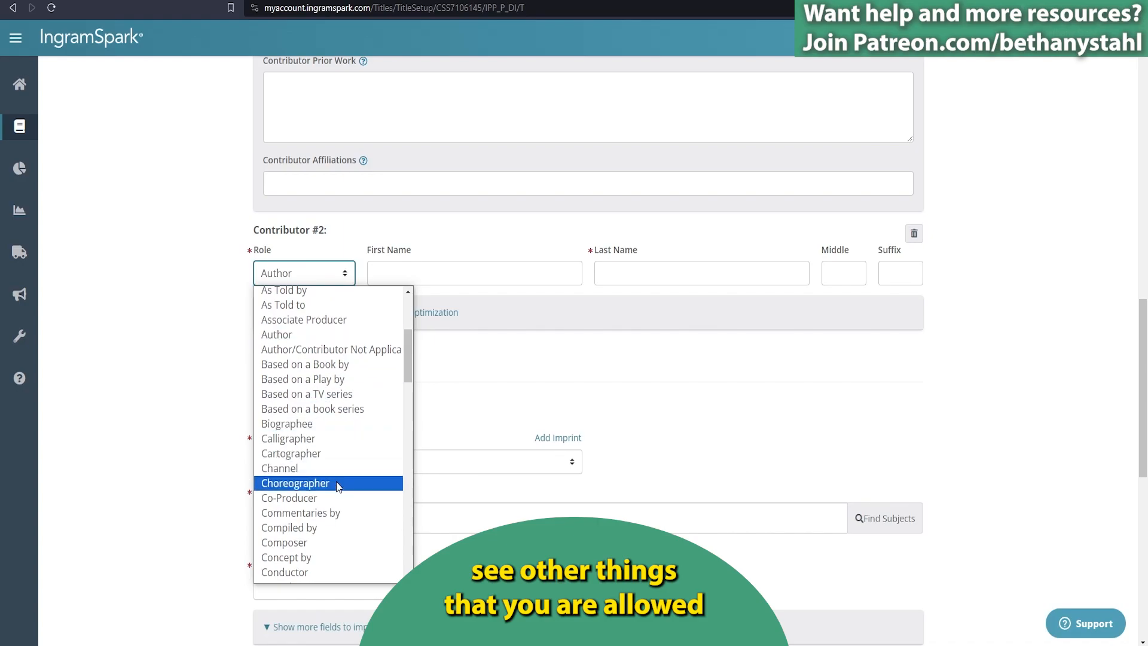
pyautogui.scroll(-2, 337, 523)
pyautogui.scroll(4, 333, 446)
pyautogui.scroll(-8, 333, 446)
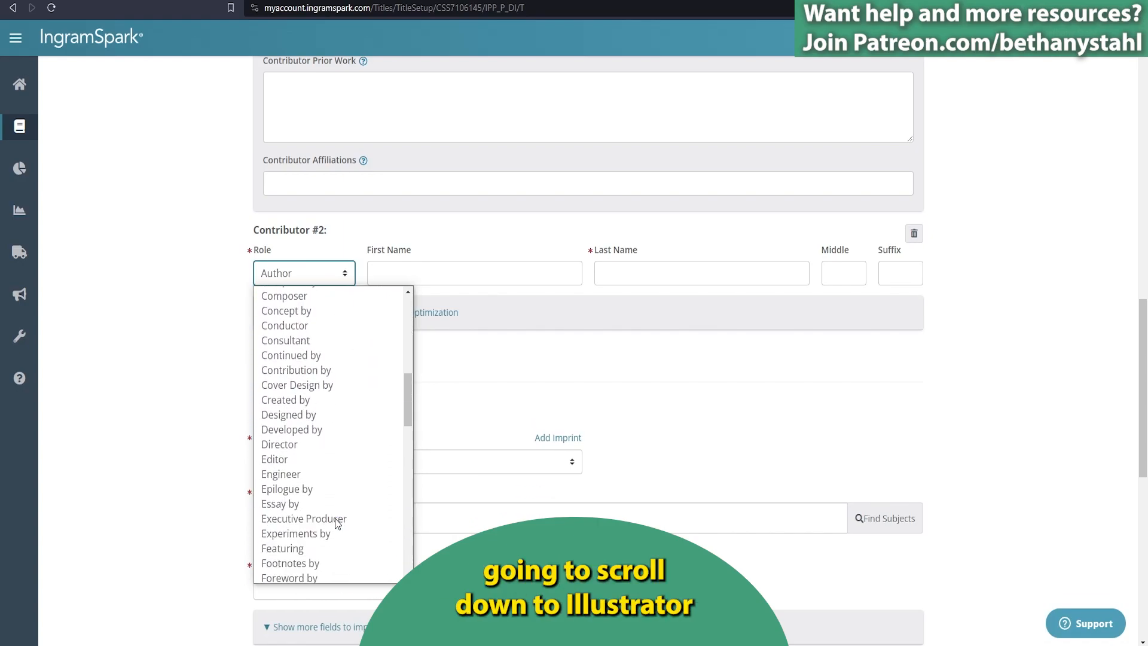
pyautogui.scroll(-4, 333, 522)
pyautogui.click(294, 516)
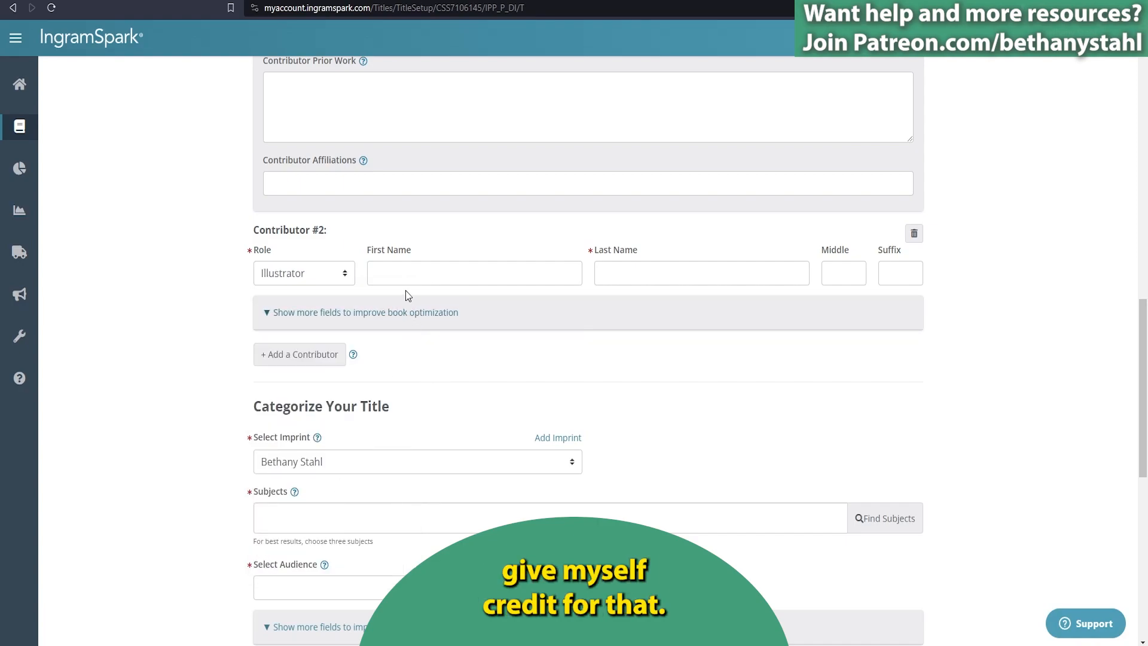
# Search the subjects for "environment" and add JUVENILE FICTION / Science & Nature / Environment to the title.
pyautogui.scroll(-4, 405, 293)
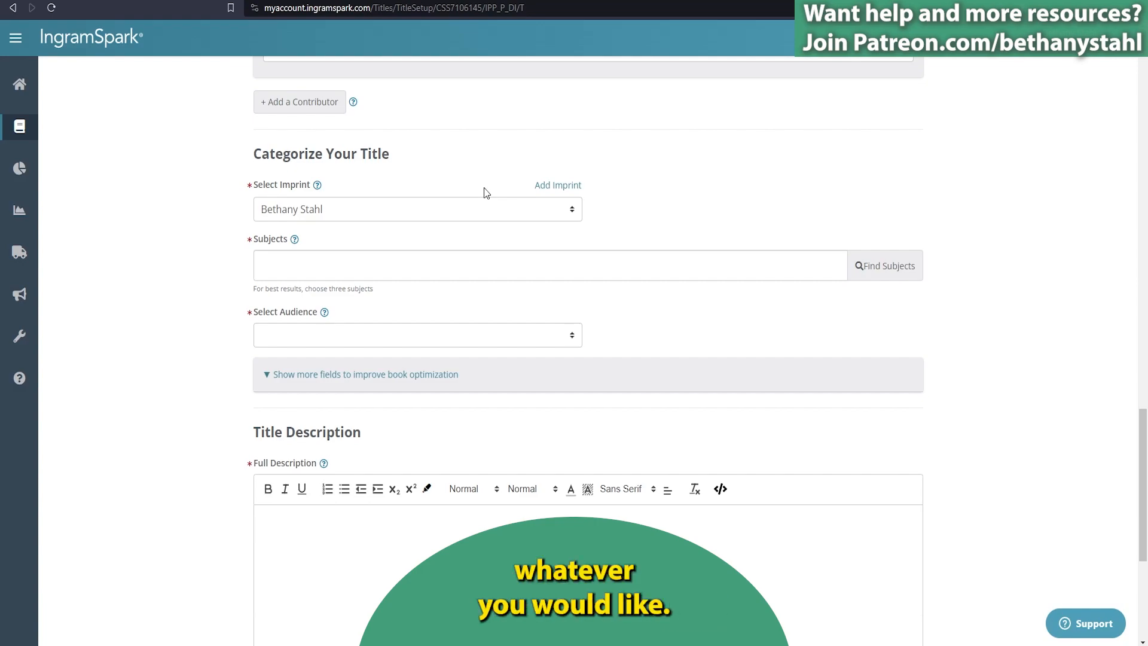
pyautogui.click(664, 277)
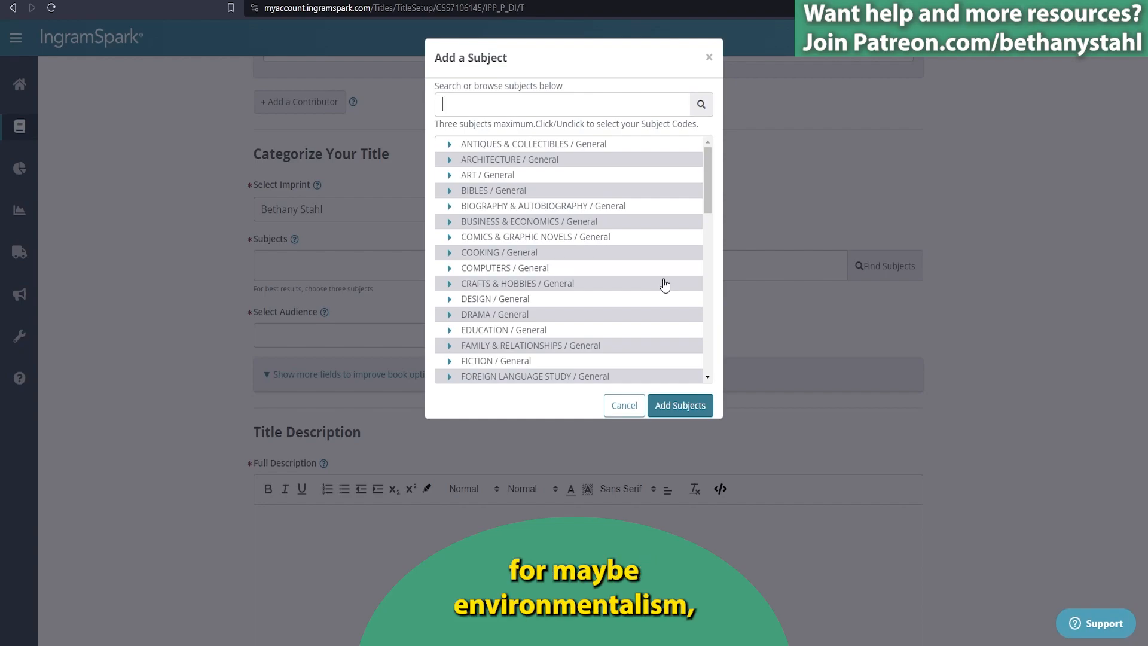
pyautogui.write('environment')
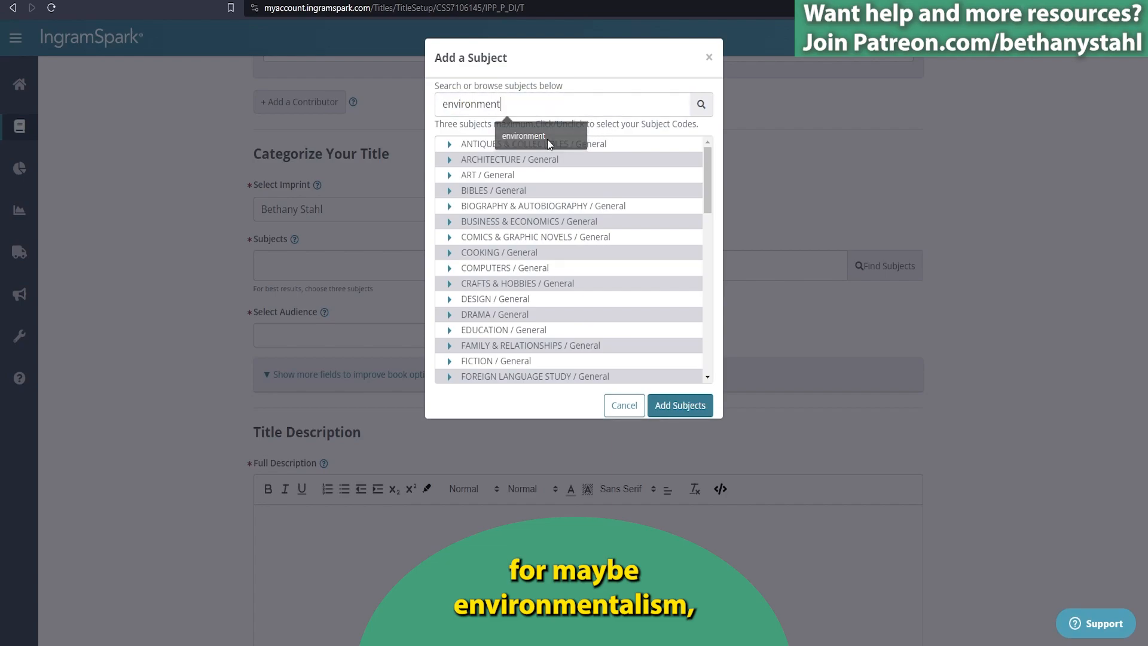
pyautogui.click(547, 139)
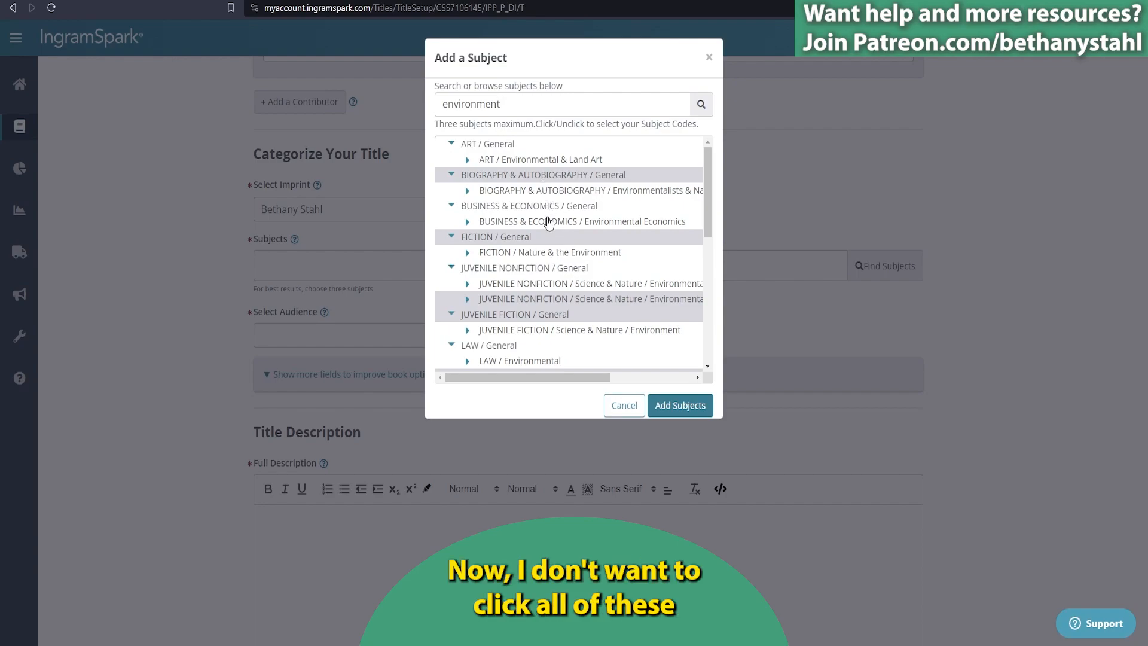
pyautogui.scroll(-3, 549, 223)
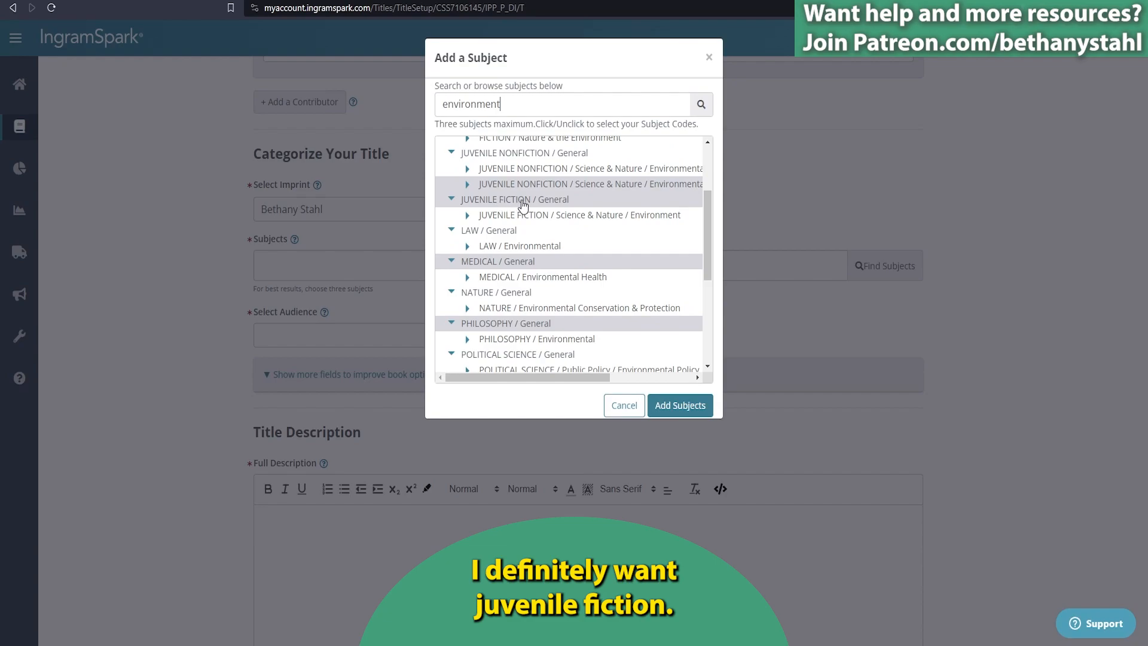
pyautogui.click(556, 220)
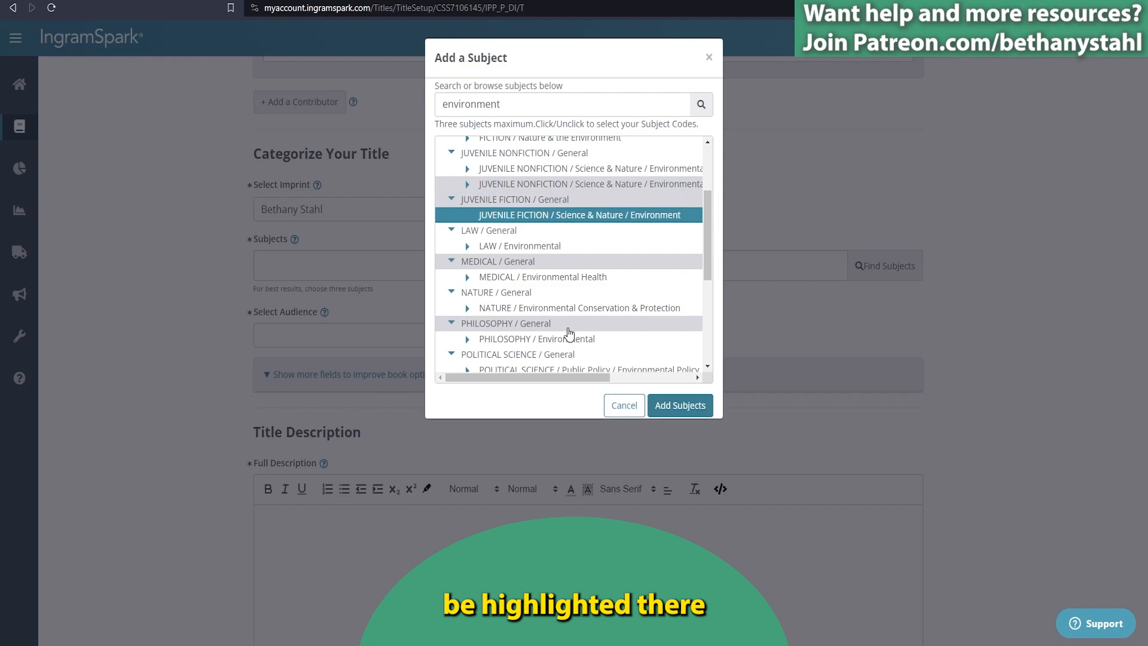
pyautogui.scroll(-4, 569, 335)
pyautogui.scroll(4, 569, 335)
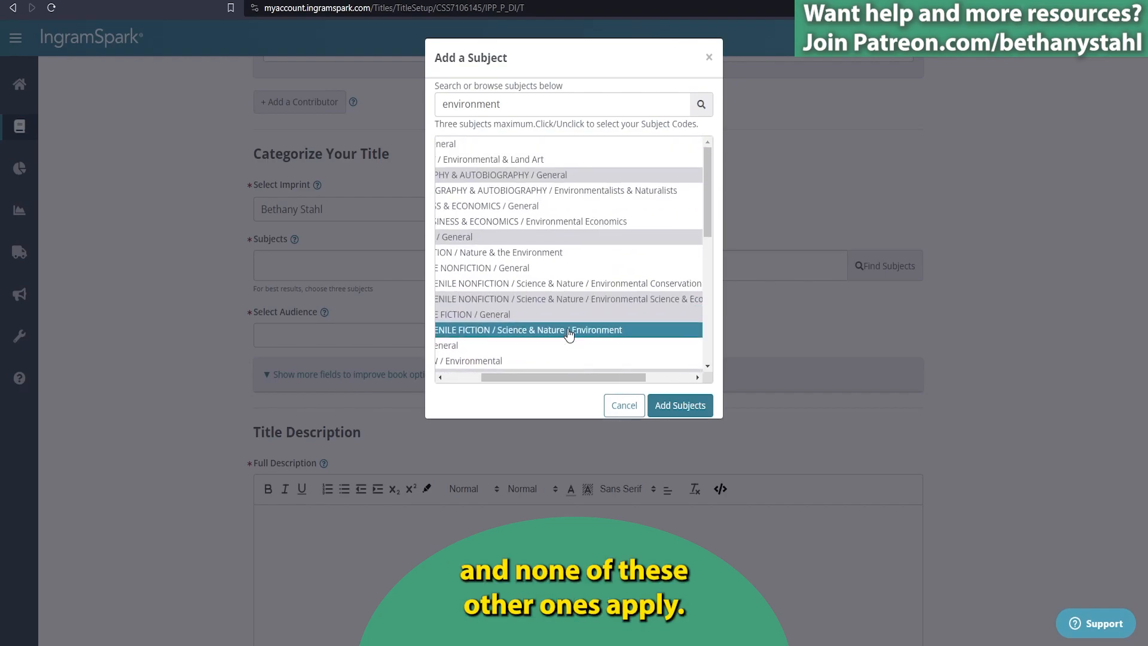
pyautogui.click(680, 408)
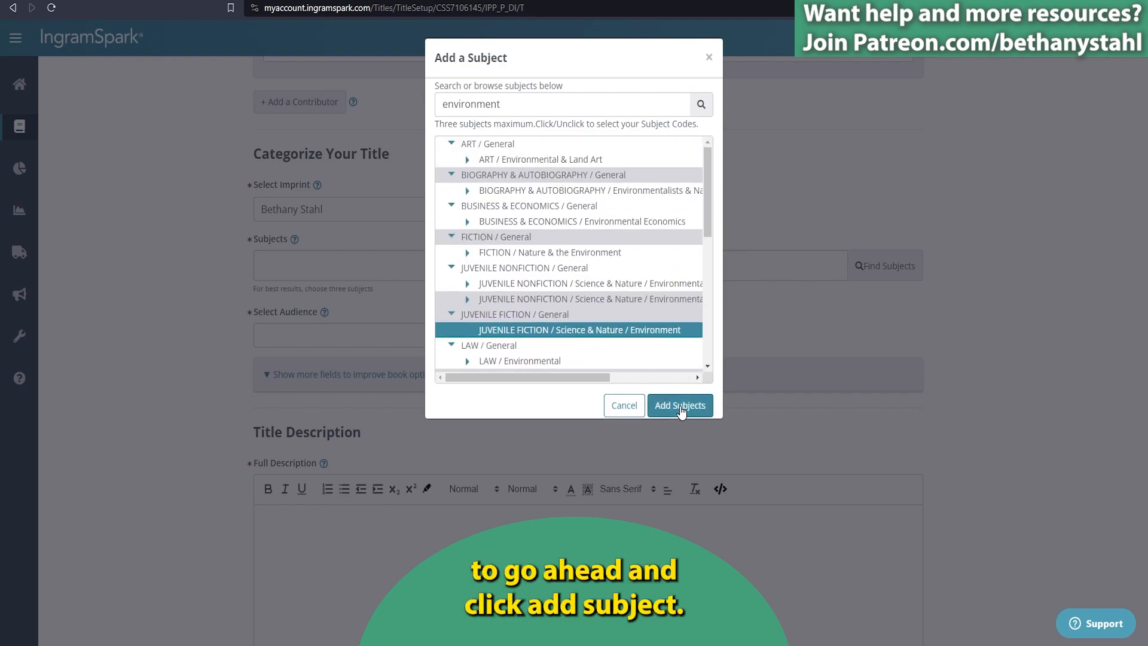
# Browse the Juvenile Fiction subjects and add Animals / Marine Life and Science & Nature / General.
pyautogui.click(872, 265)
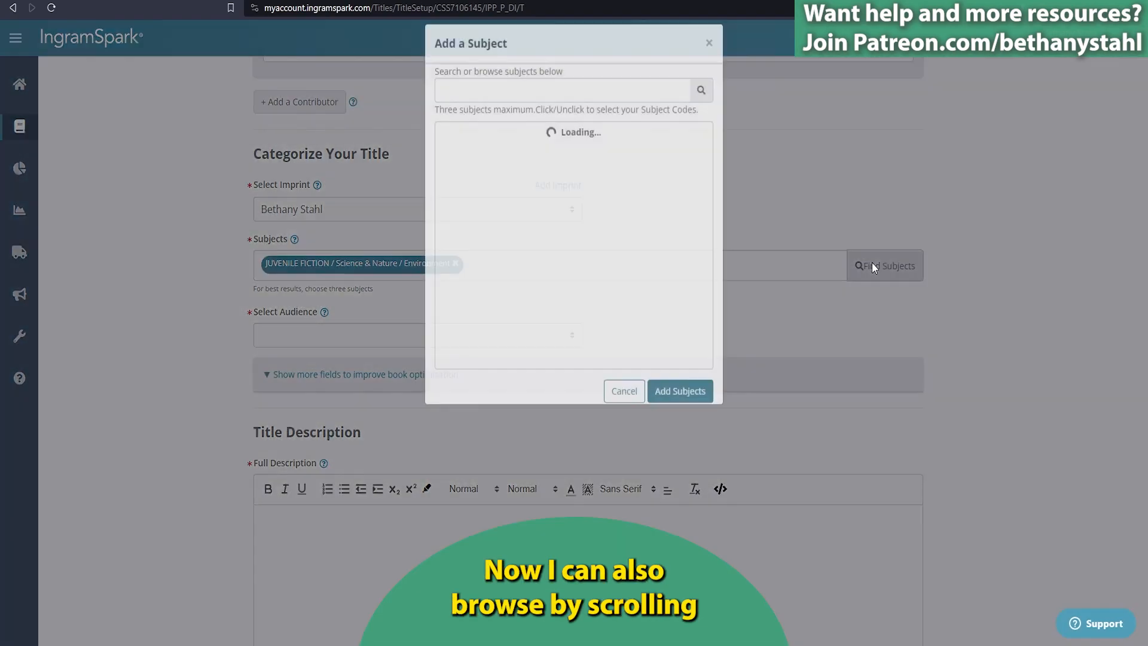
pyautogui.scroll(-5, 541, 251)
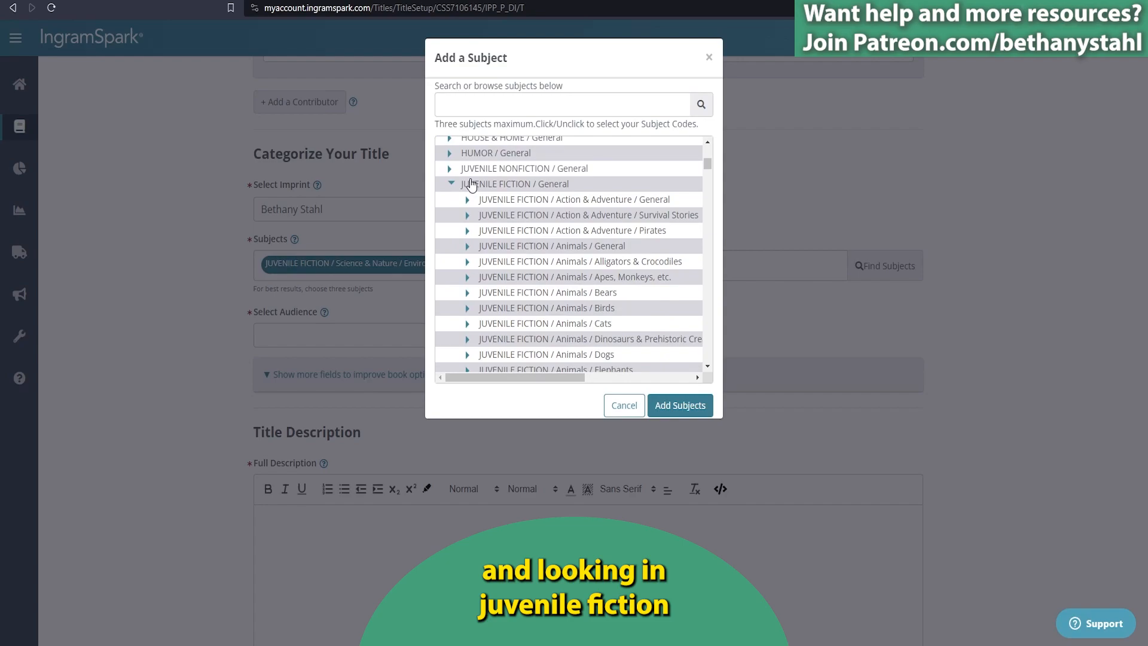
pyautogui.scroll(-1, 539, 203)
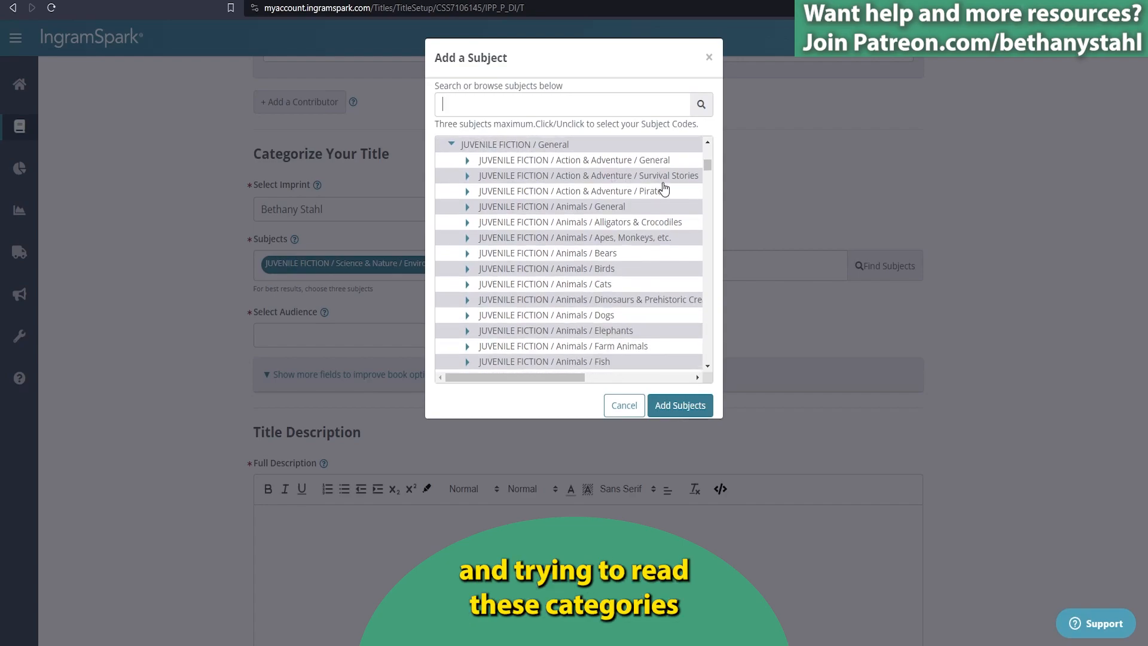
pyautogui.scroll(-3, 629, 263)
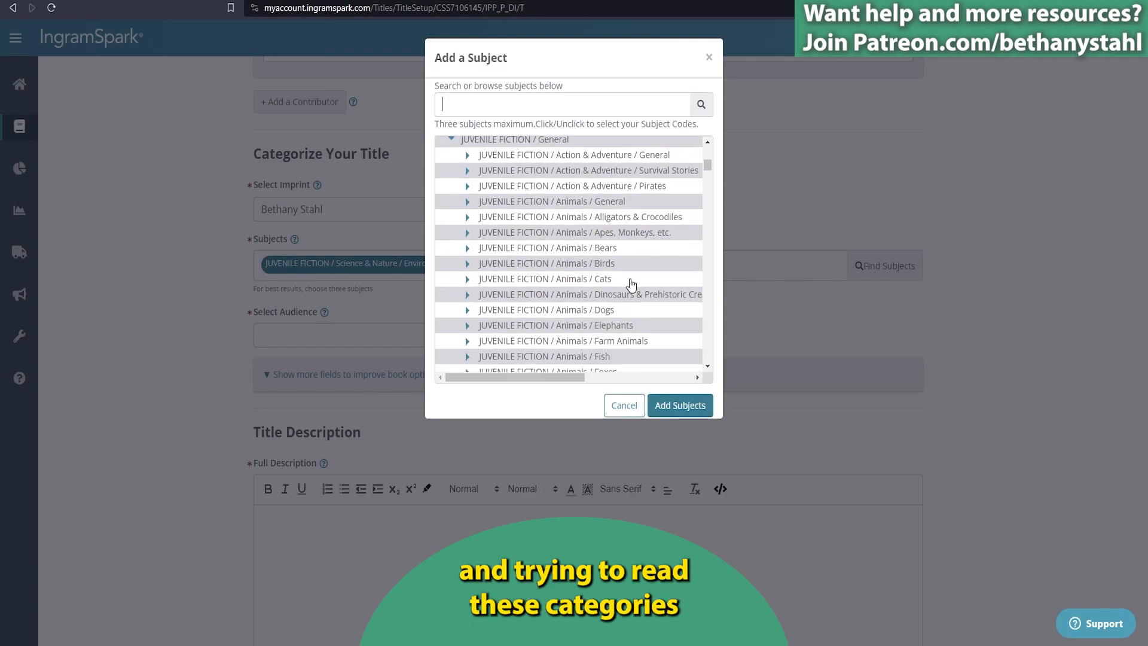
pyautogui.scroll(-3, 633, 283)
pyautogui.click(529, 272)
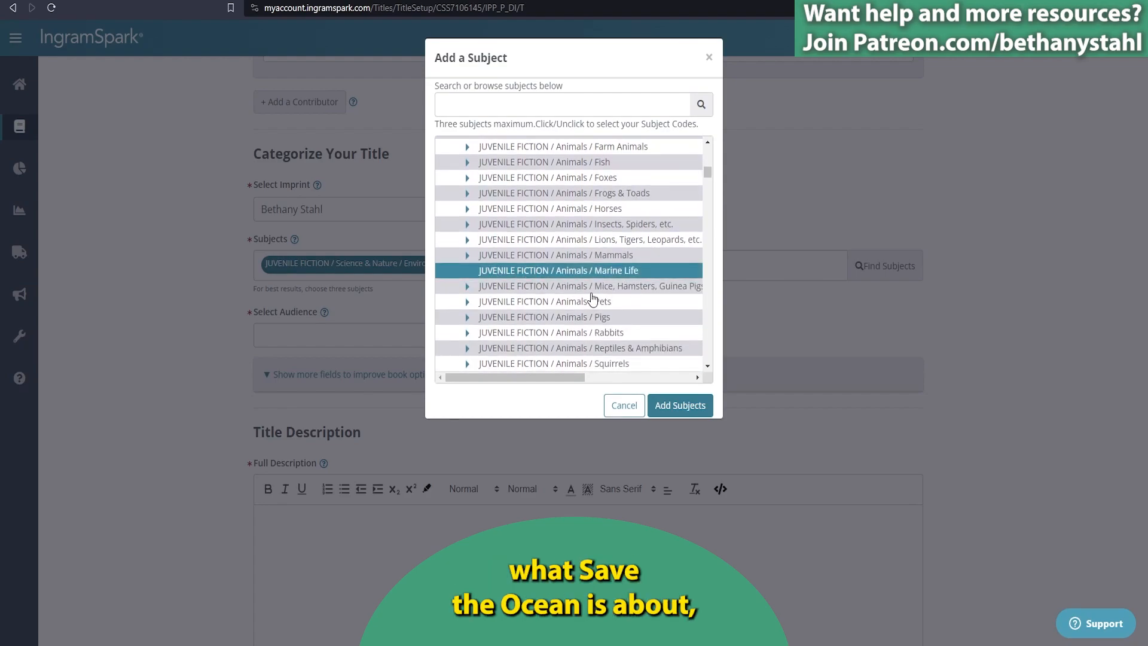
pyautogui.scroll(-15, 593, 297)
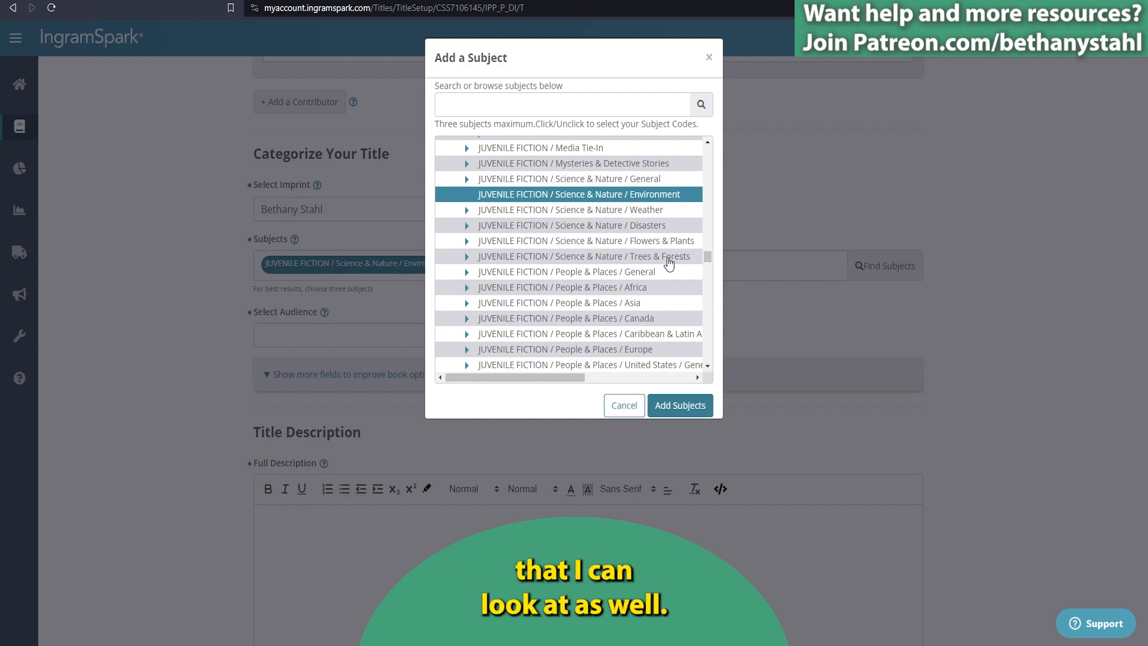
pyautogui.scroll(-3, 655, 309)
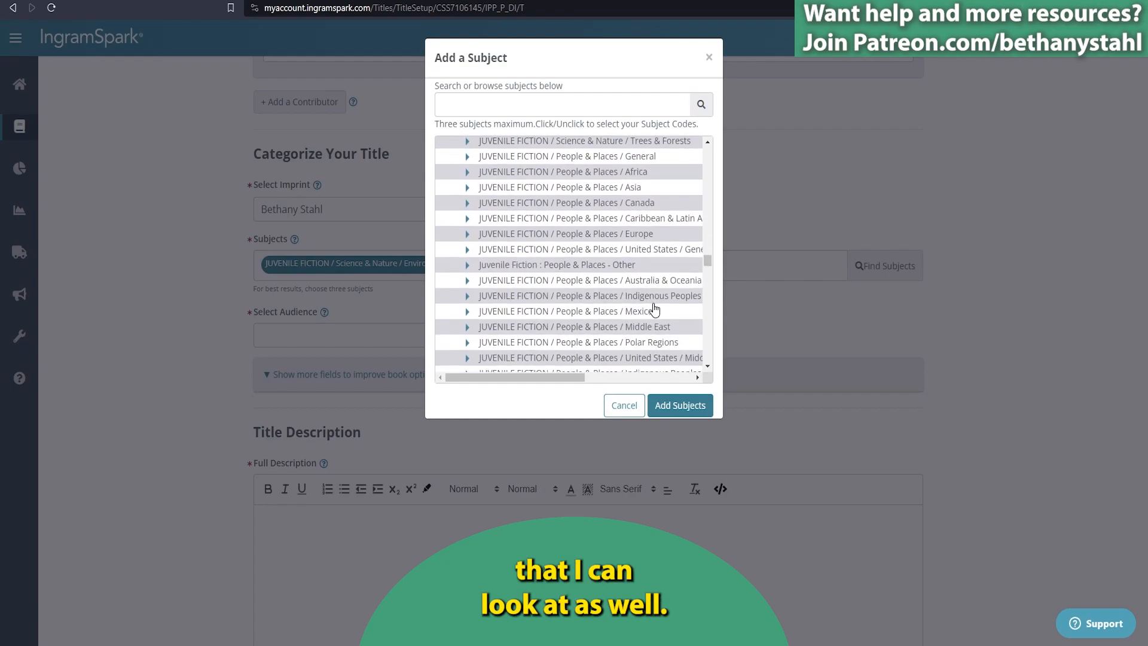
pyautogui.click(669, 405)
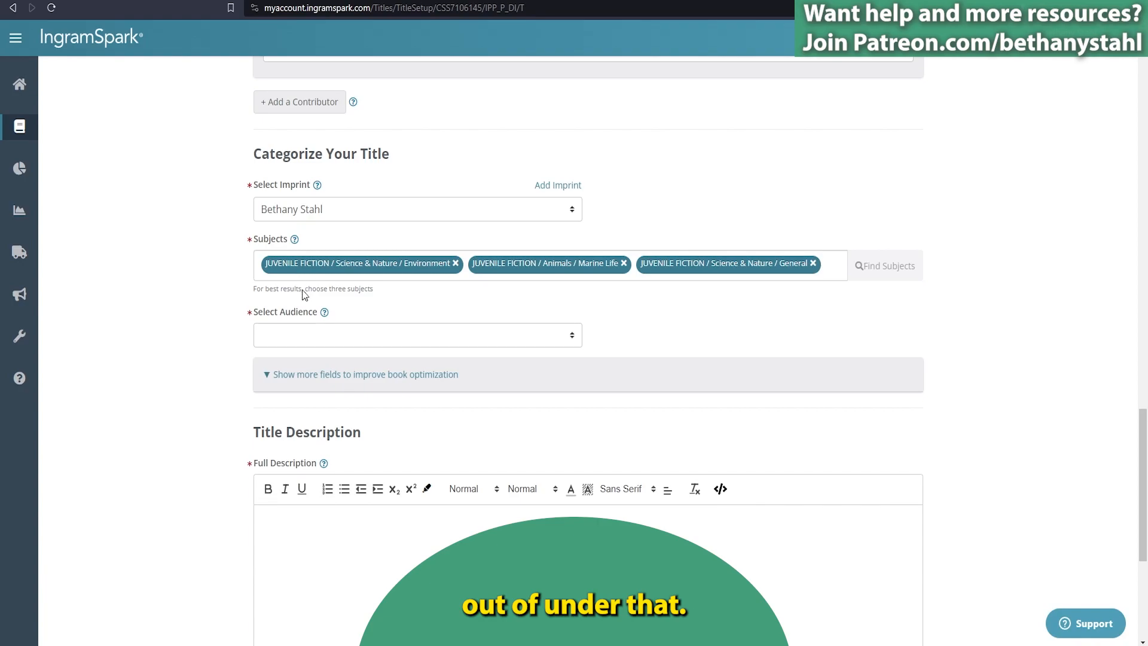
# Set the audience to Juvenile (Child 0-12) with an age range of 0 to 8.
pyautogui.click(331, 330)
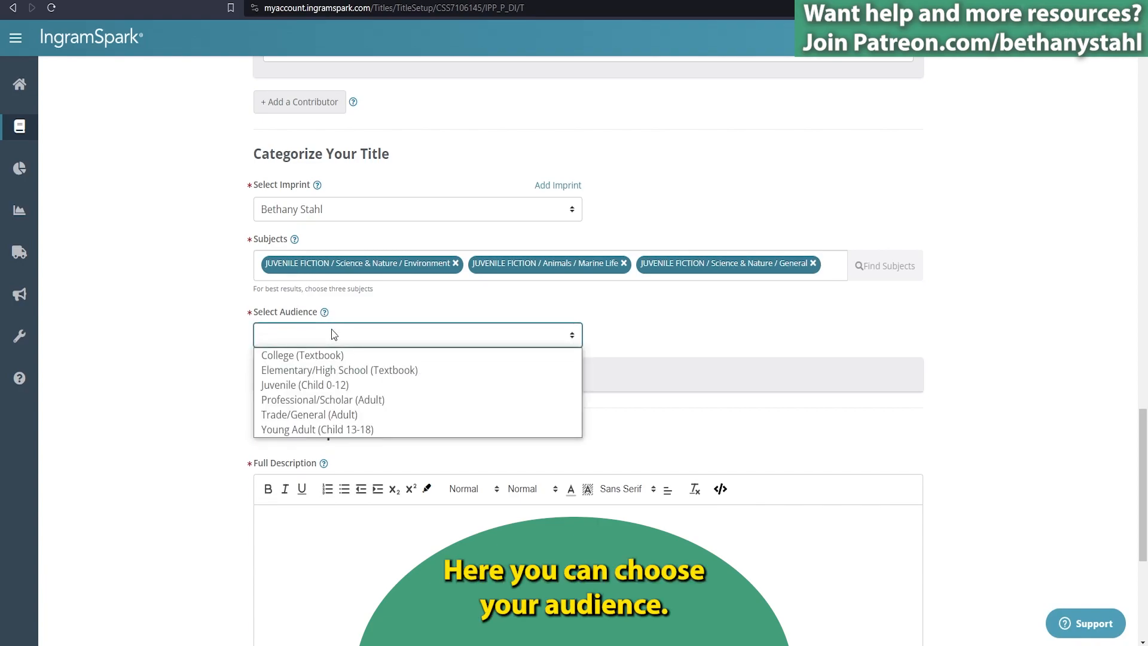
pyautogui.click(327, 387)
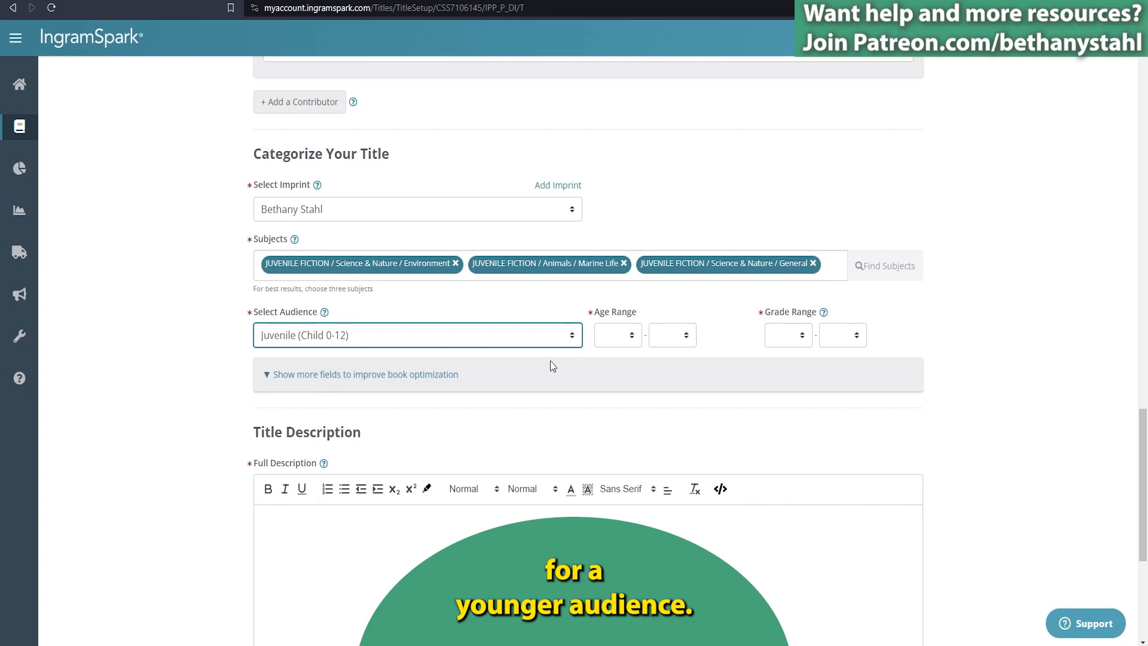
pyautogui.click(628, 337)
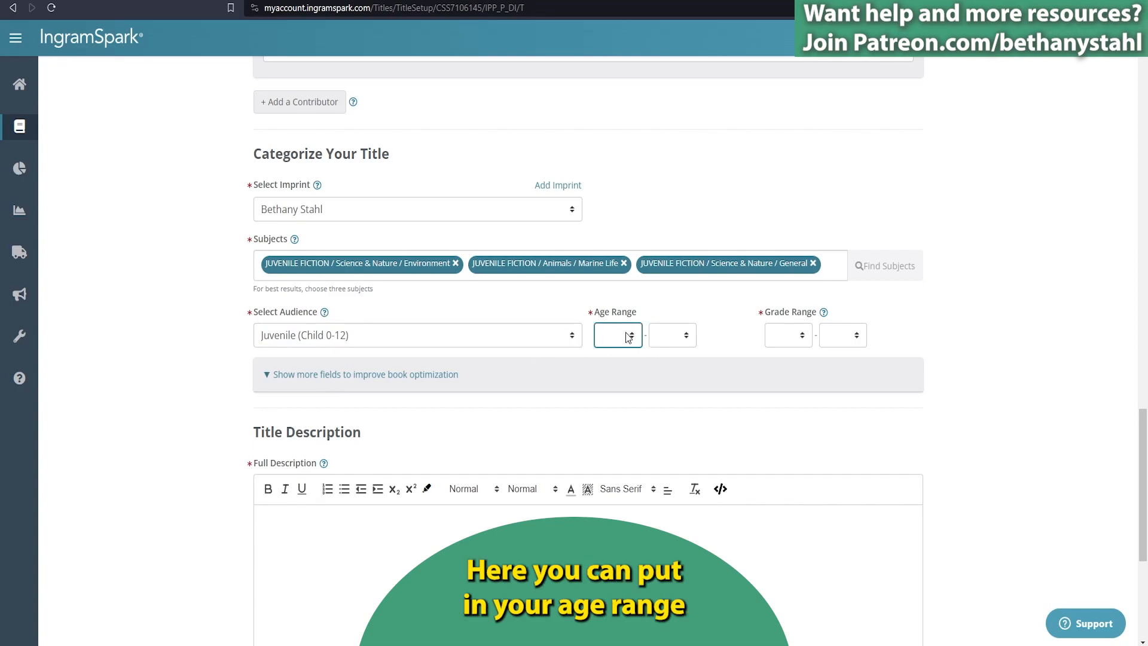
pyautogui.click(628, 337)
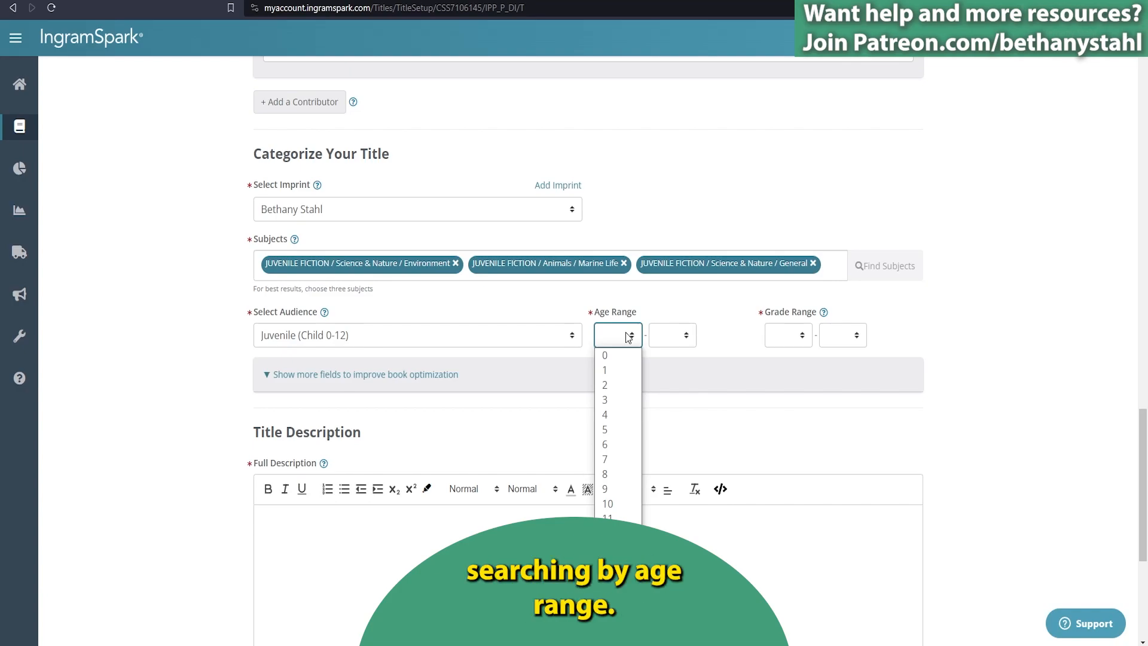
pyautogui.scroll(-1, 627, 287)
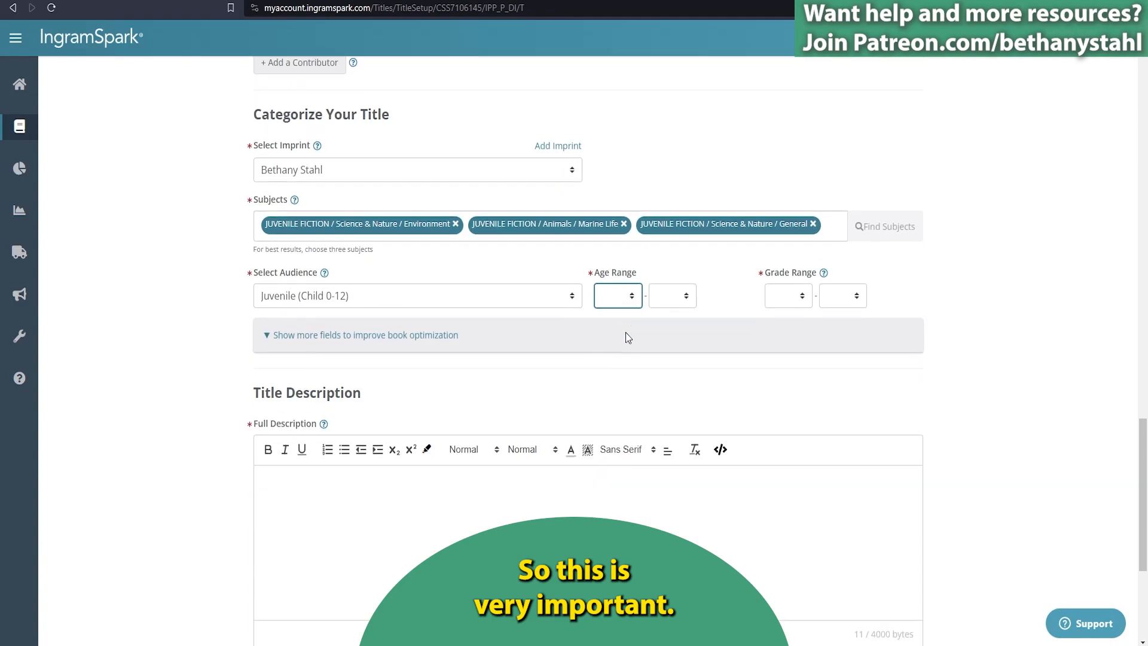
pyautogui.click(625, 297)
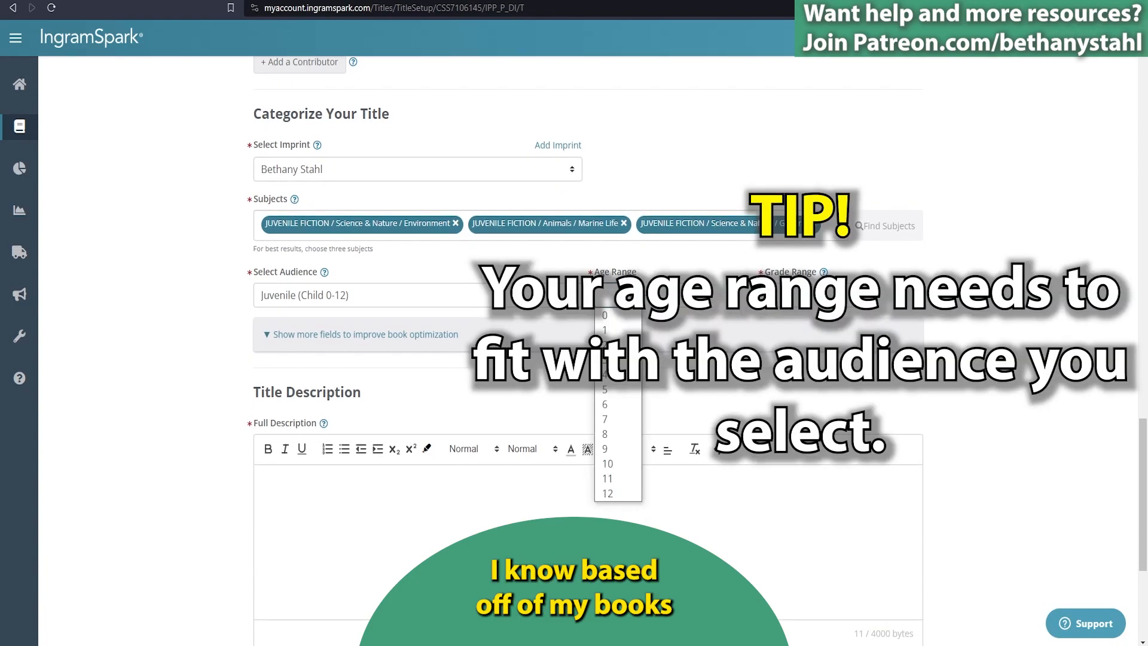
pyautogui.click(609, 315)
pyautogui.click(672, 299)
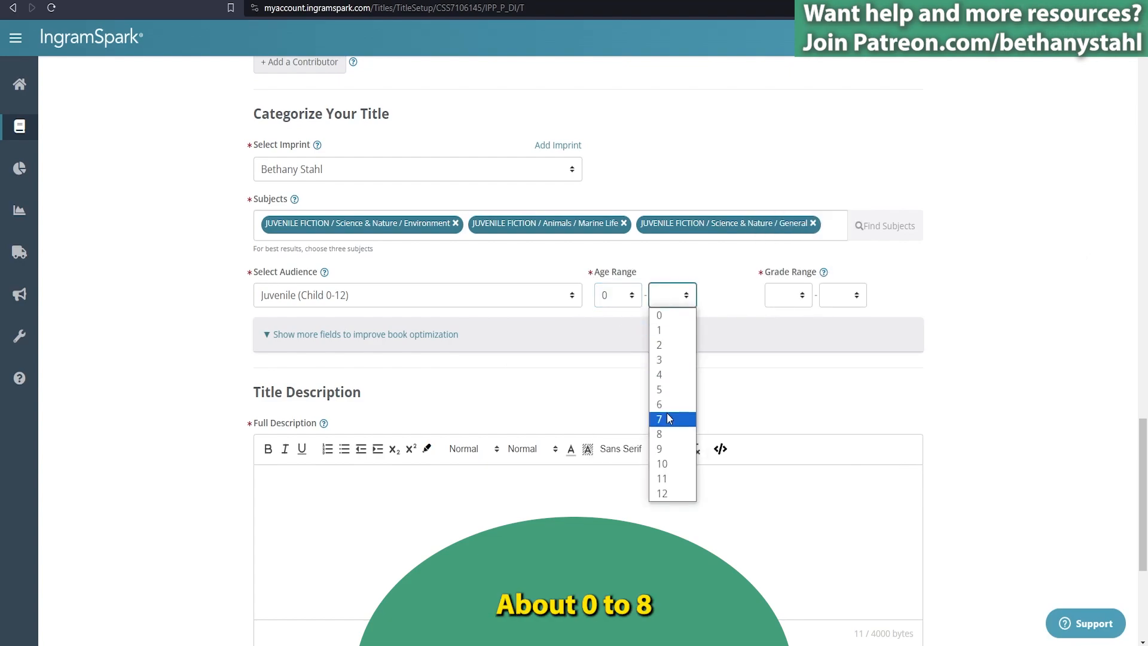
pyautogui.click(668, 434)
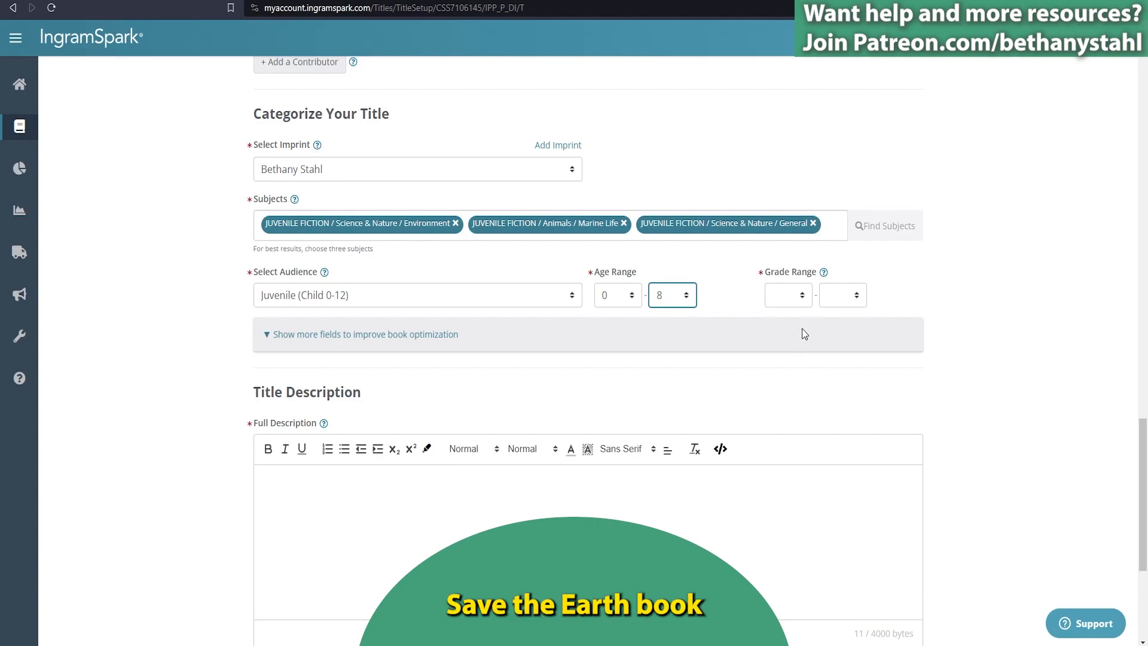
# Set the grade range from K to 3.
pyautogui.click(801, 299)
pyautogui.click(791, 315)
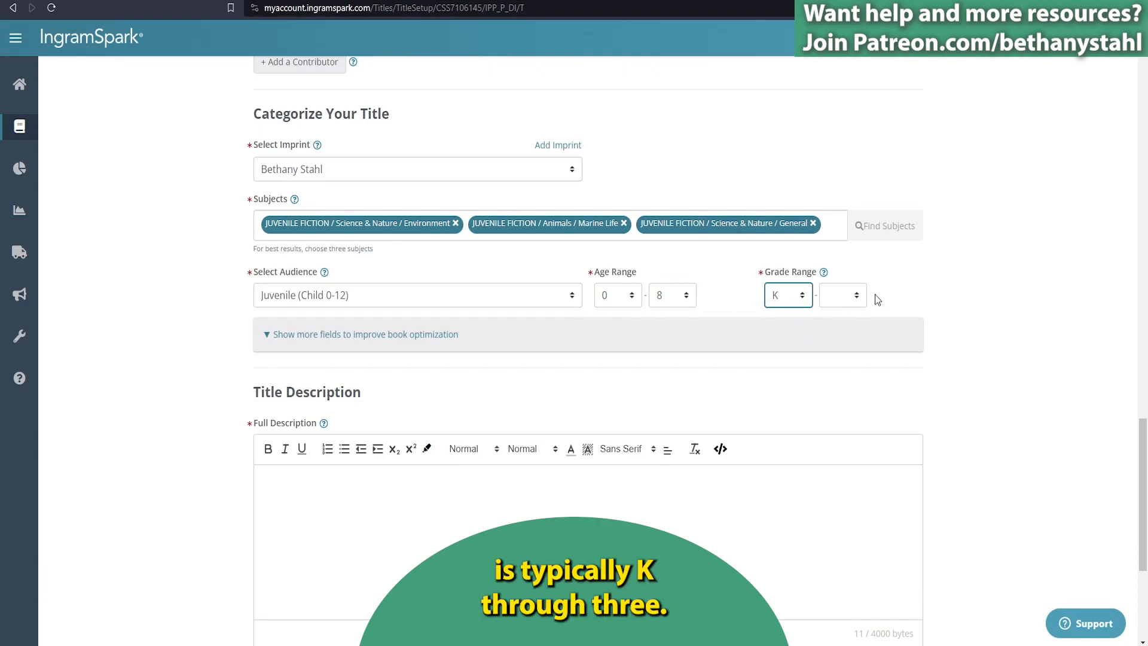
pyautogui.click(855, 296)
pyautogui.click(845, 361)
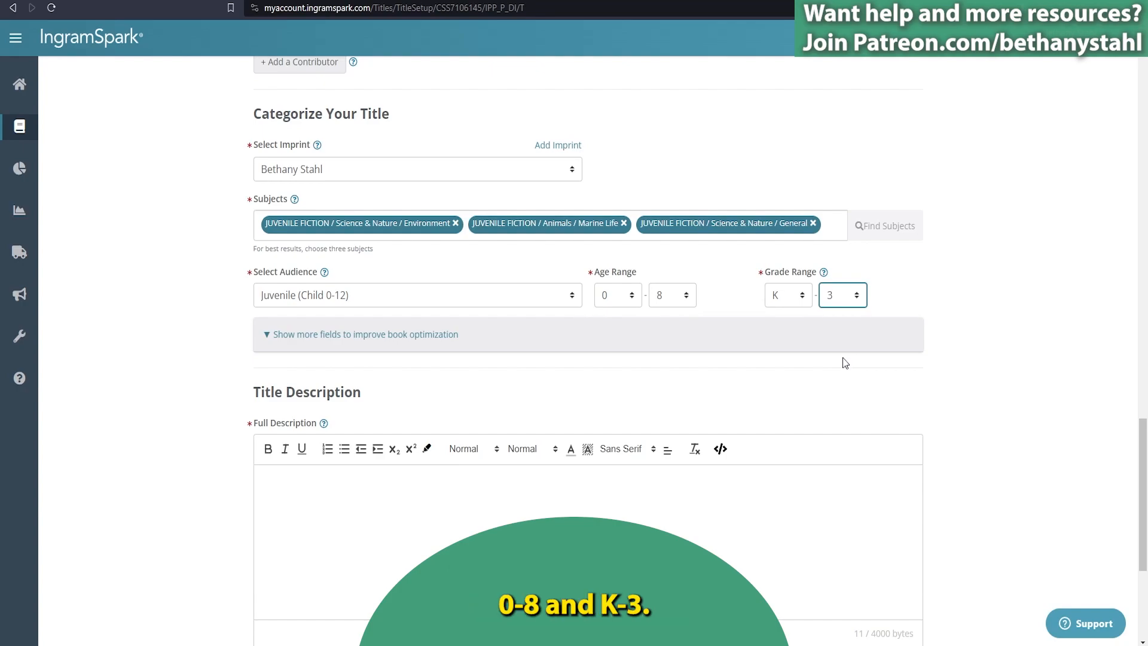
# Show the optional category fields and look over the regional subject, Thema, table of contents and review quotes fields.
pyautogui.click(365, 334)
pyautogui.scroll(-3, 371, 299)
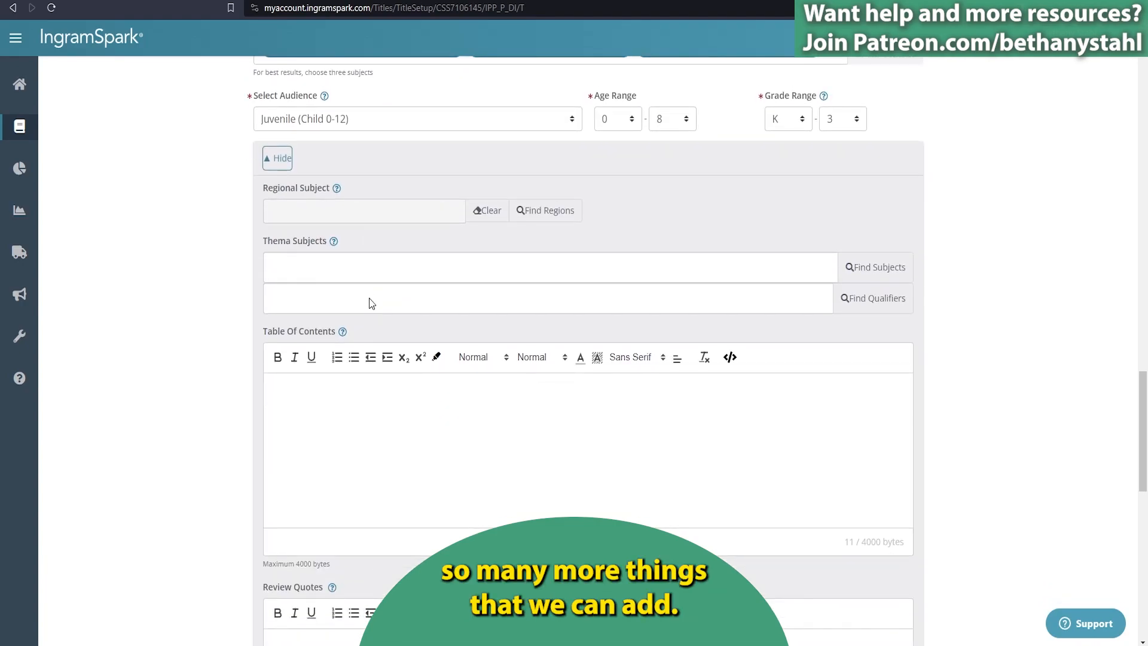
pyautogui.scroll(-5, 379, 403)
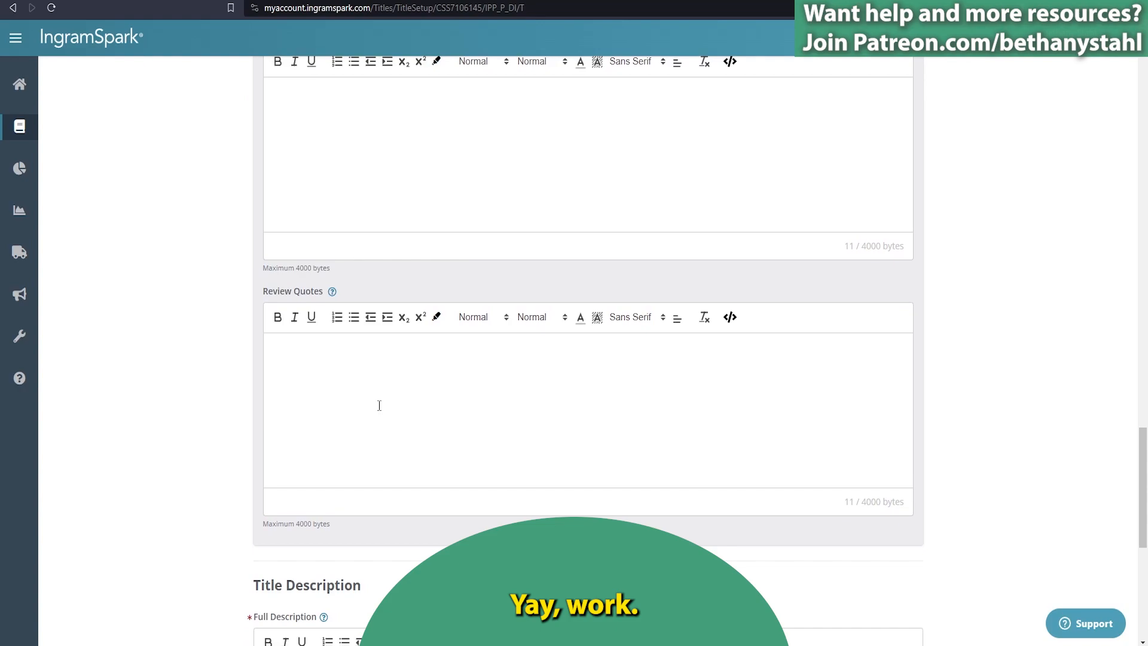
pyautogui.scroll(8, 380, 406)
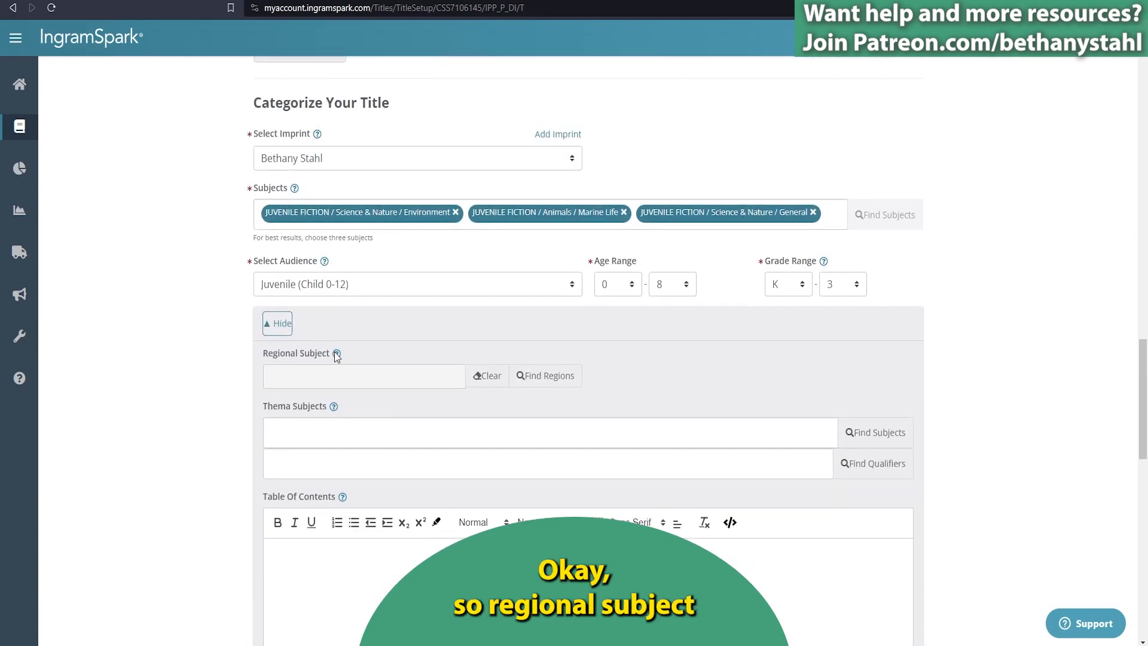
# View the list of regional subjects and close it without choosing a region.
pyautogui.click(545, 376)
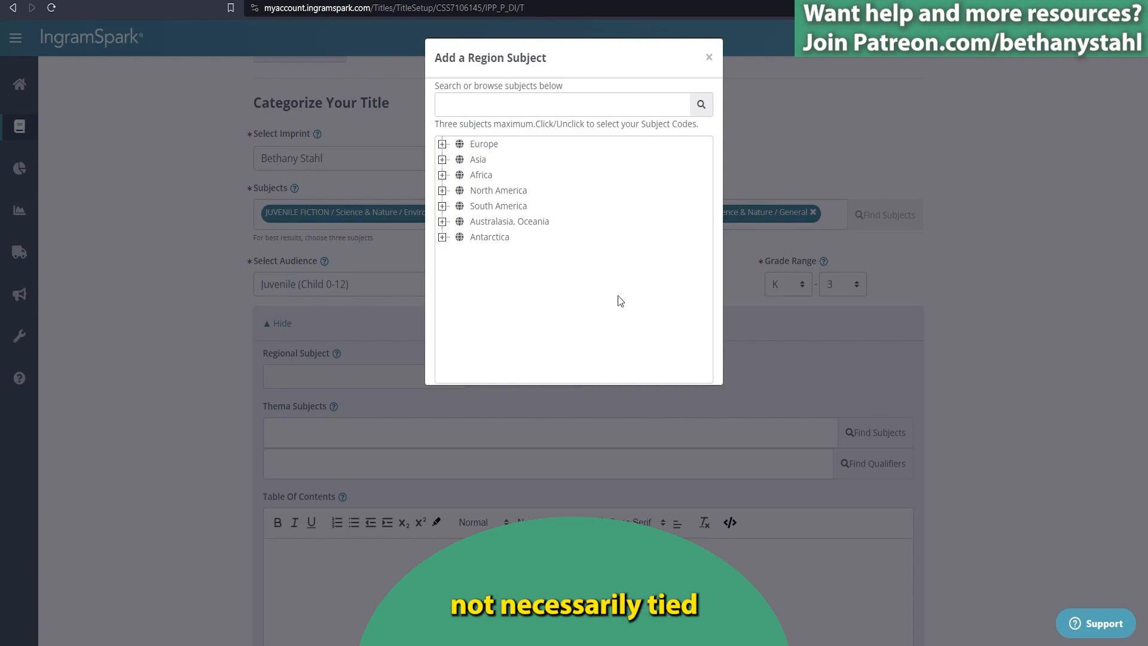
pyautogui.click(709, 57)
pyautogui.scroll(-3, 507, 408)
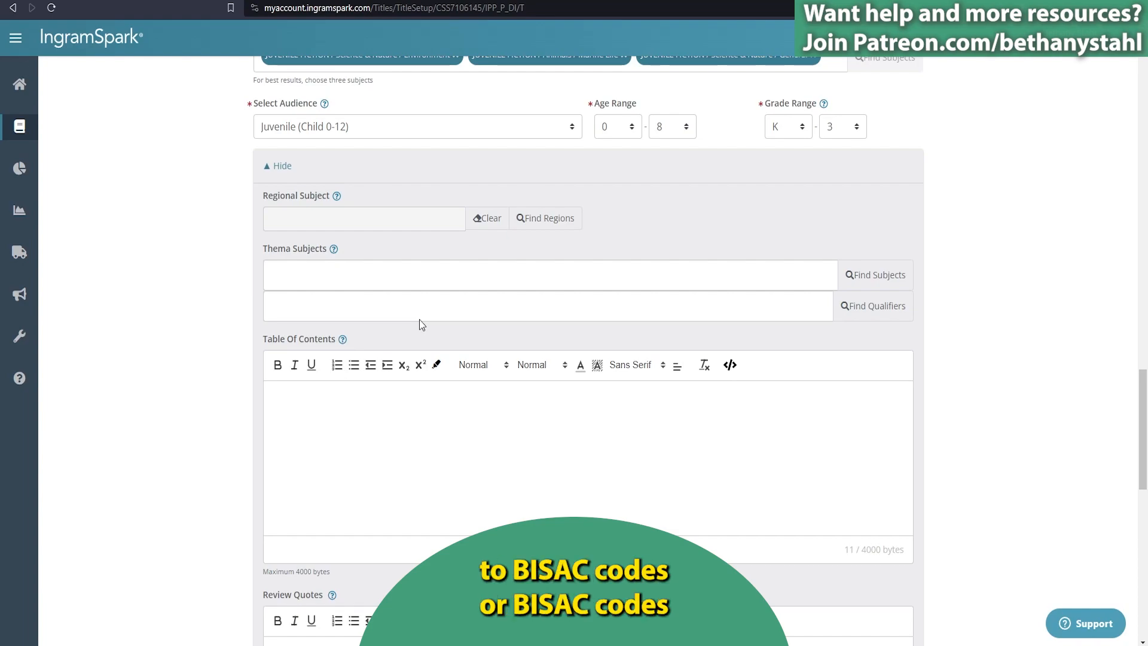
pyautogui.scroll(1, 419, 319)
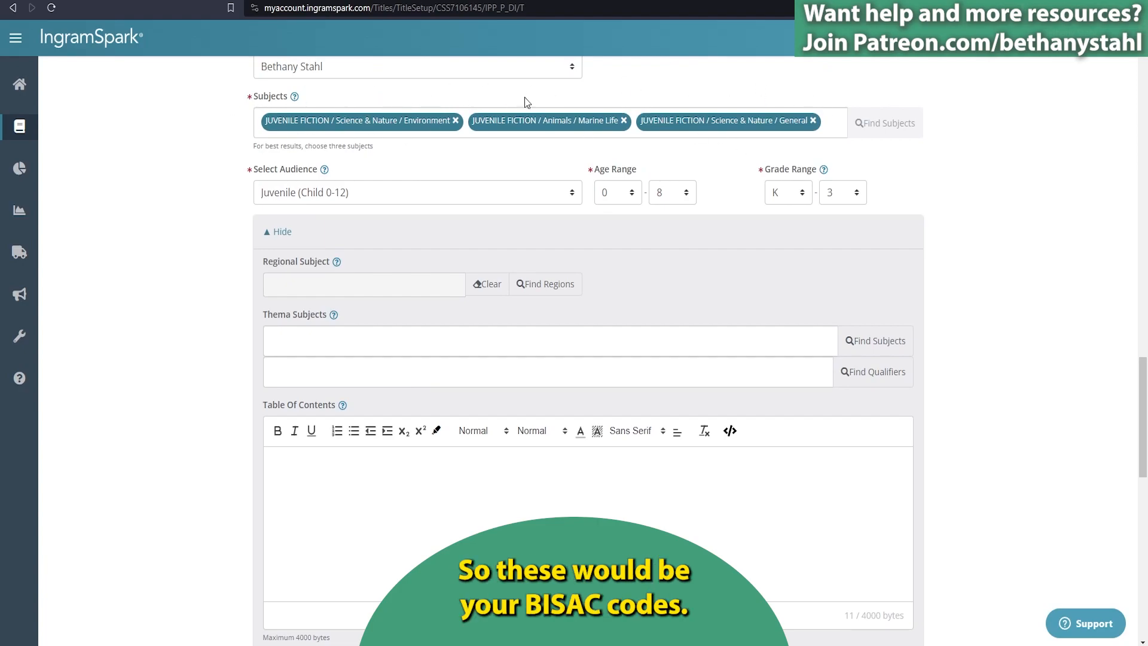
# Add Thema subjects for children's picture books, including Picture storybooks, Children's picture books, Children's, Teenage and Educational, and Early years: nature and animals.
pyautogui.scroll(-1, 230, 383)
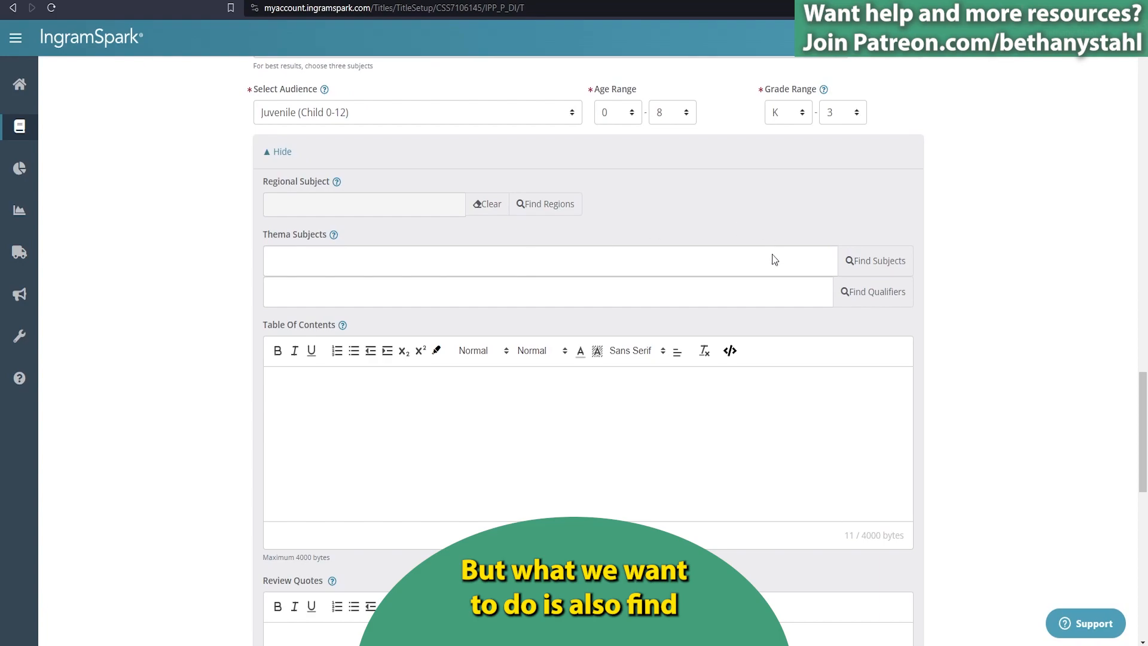
pyautogui.click(876, 263)
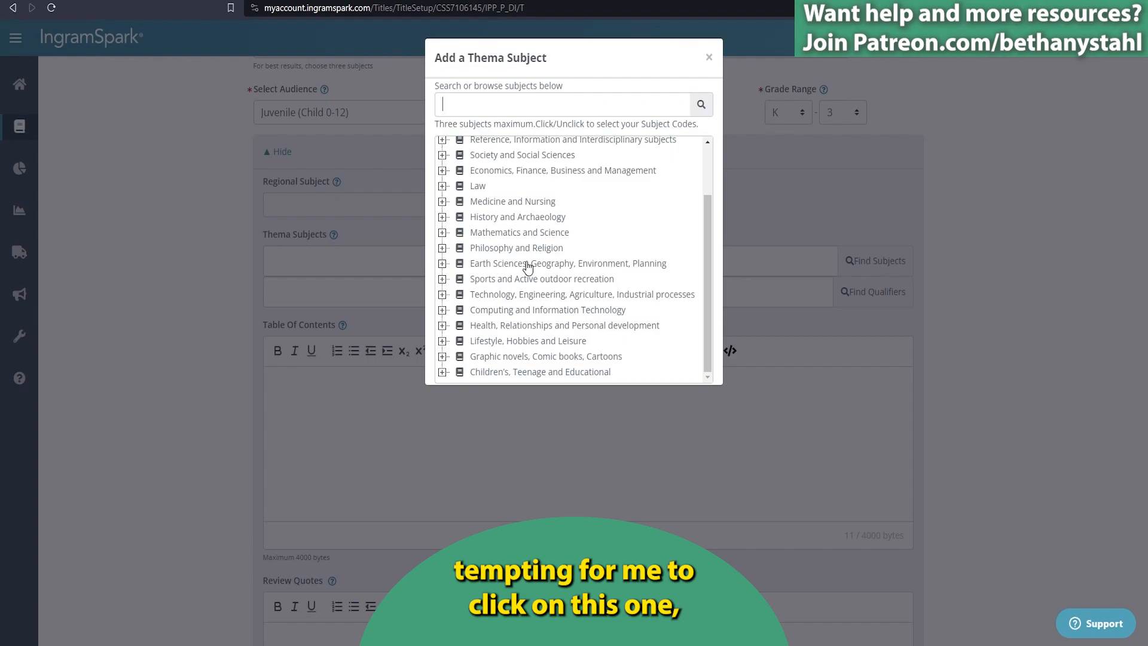
pyautogui.click(443, 372)
pyautogui.scroll(-2, 535, 346)
pyautogui.scroll(-1, 536, 345)
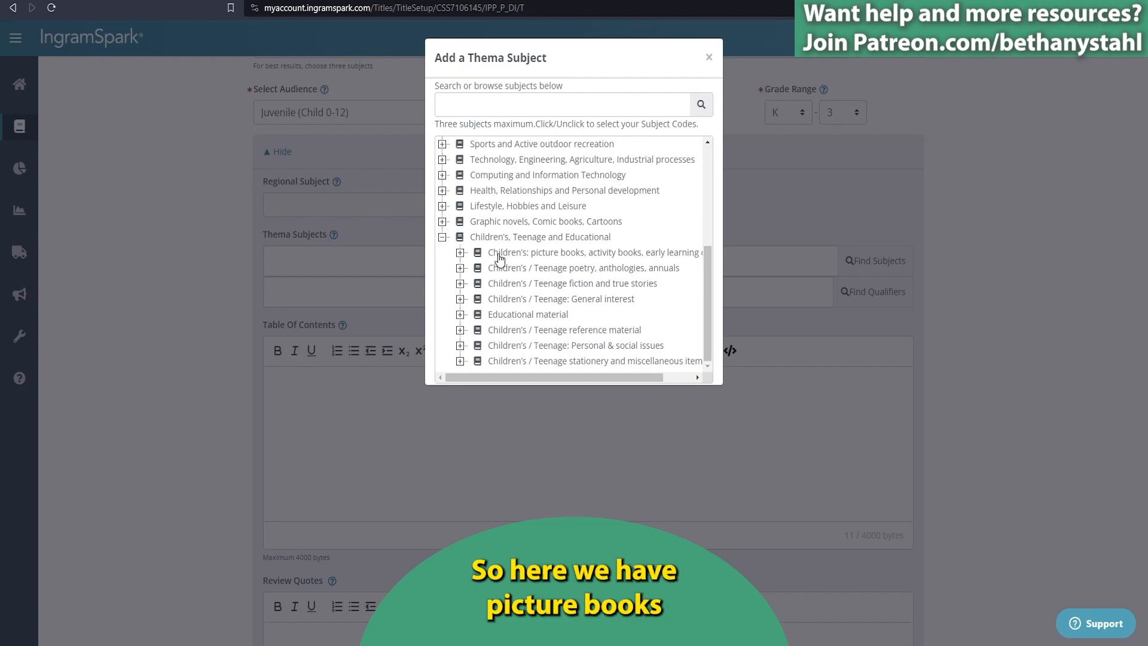
pyautogui.click(460, 253)
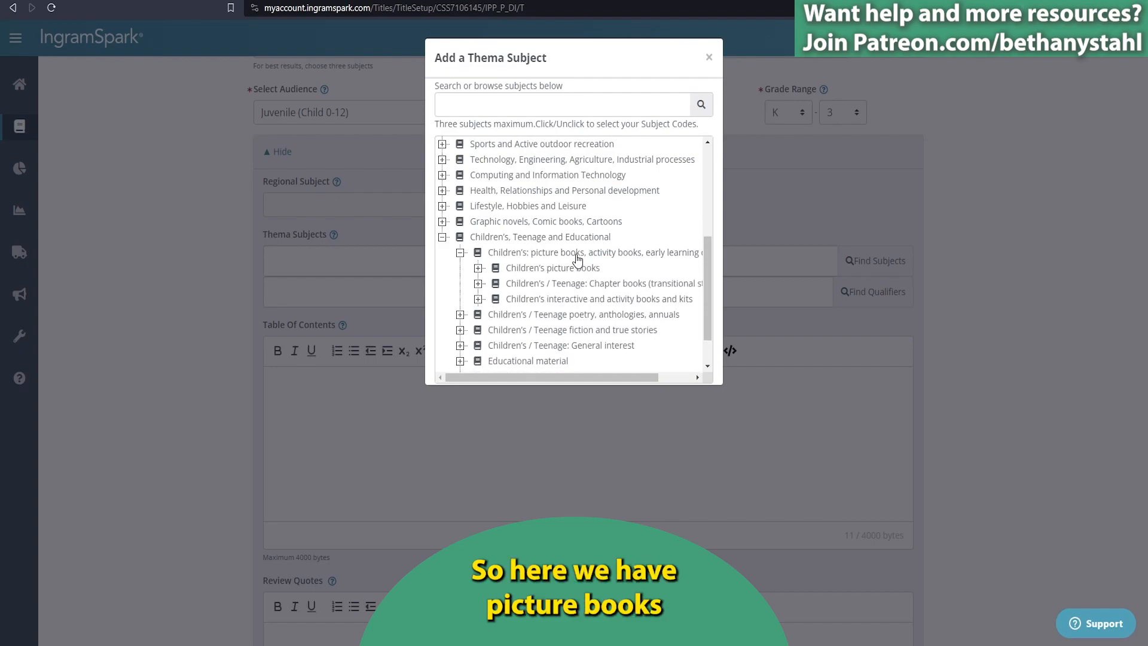
pyautogui.hscroll(2, 602, 264)
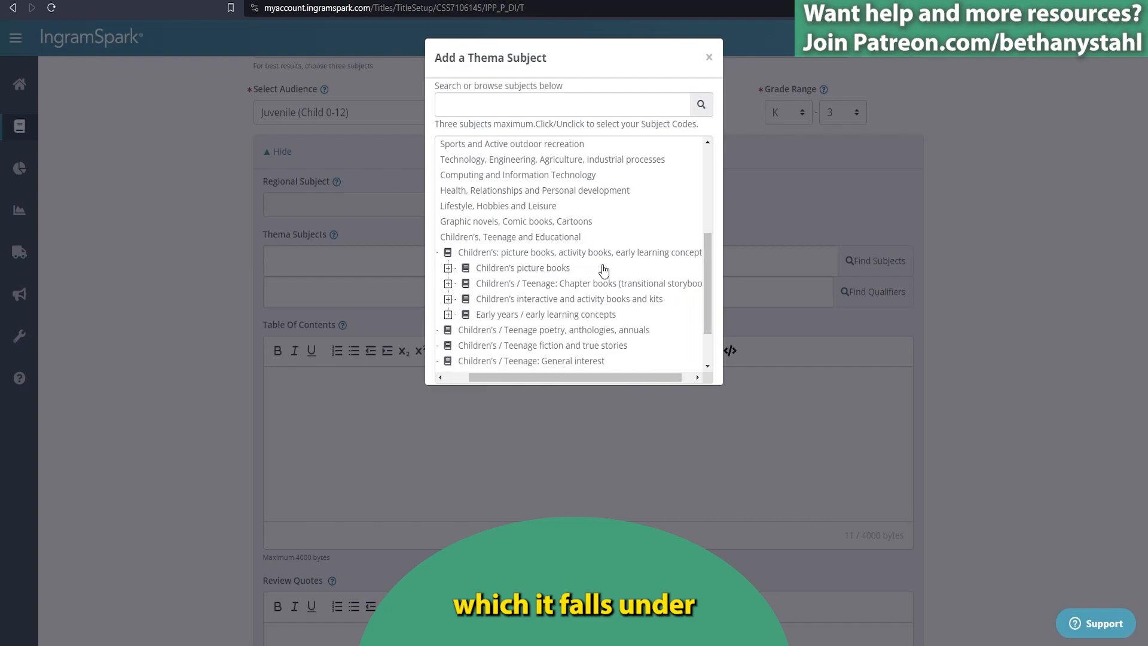
pyautogui.hscroll(-2, 602, 265)
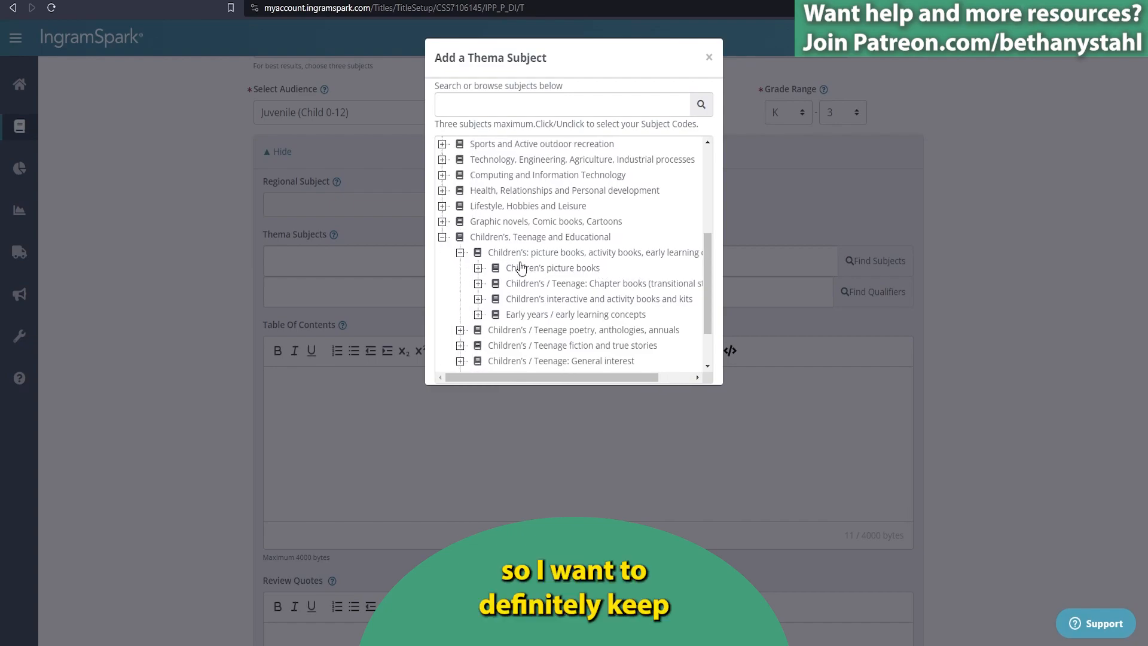
pyautogui.click(478, 268)
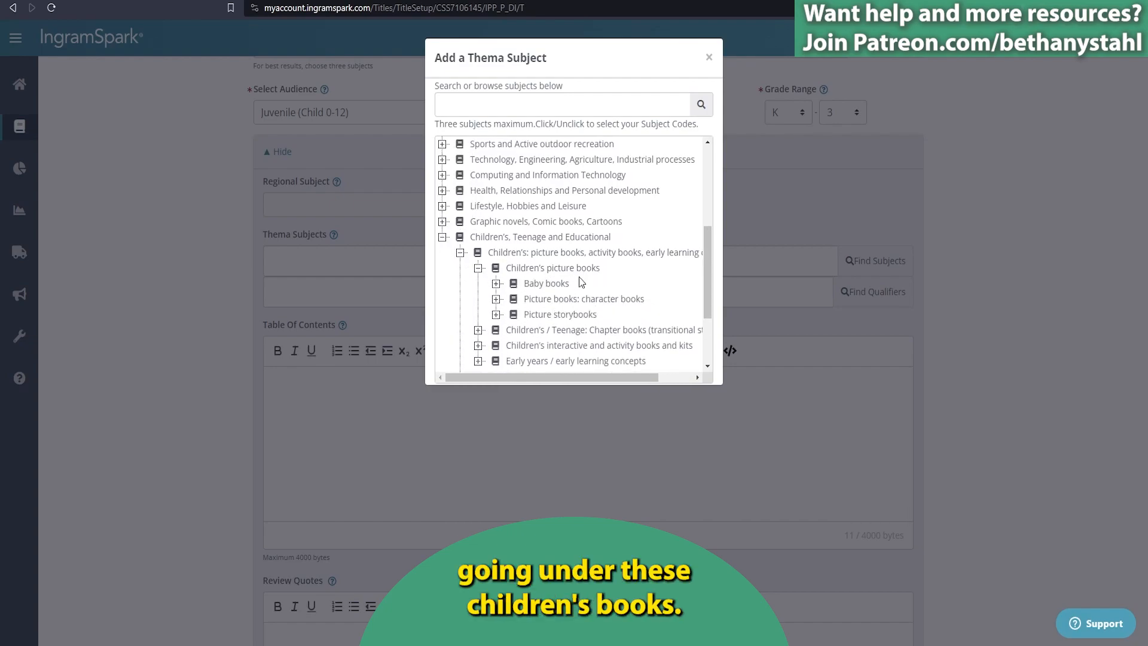
pyautogui.scroll(-1, 579, 280)
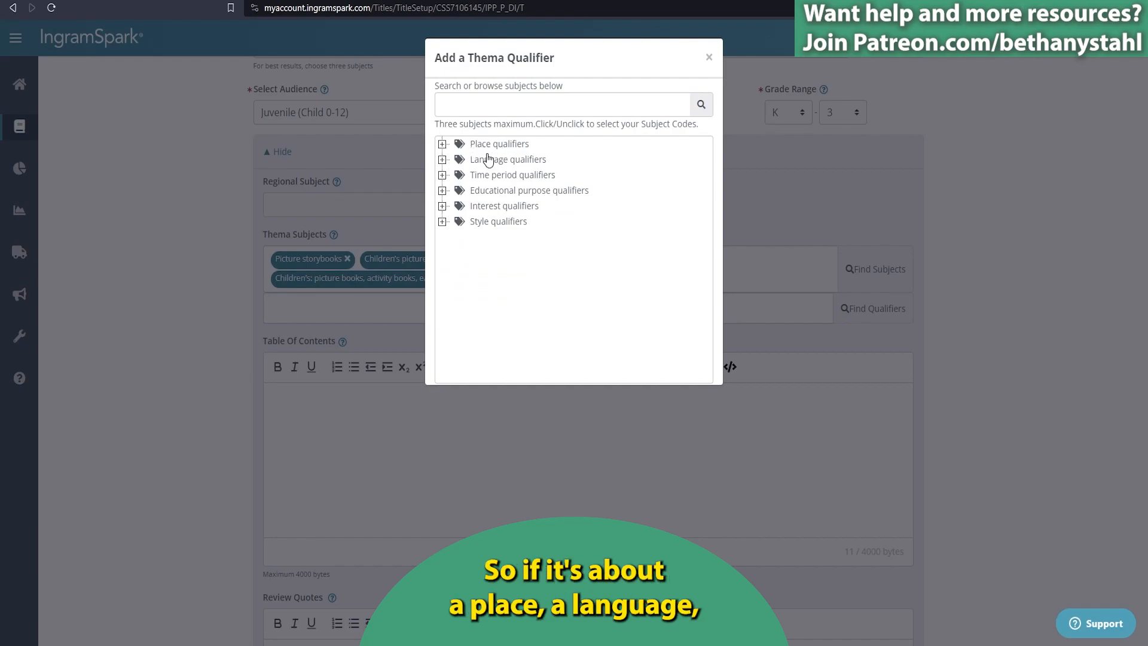
# Add the Thema qualifiers For pre-school learning, For primary education and Interest age: from c 5 years, and set the minimum age to 3.
pyautogui.click(443, 160)
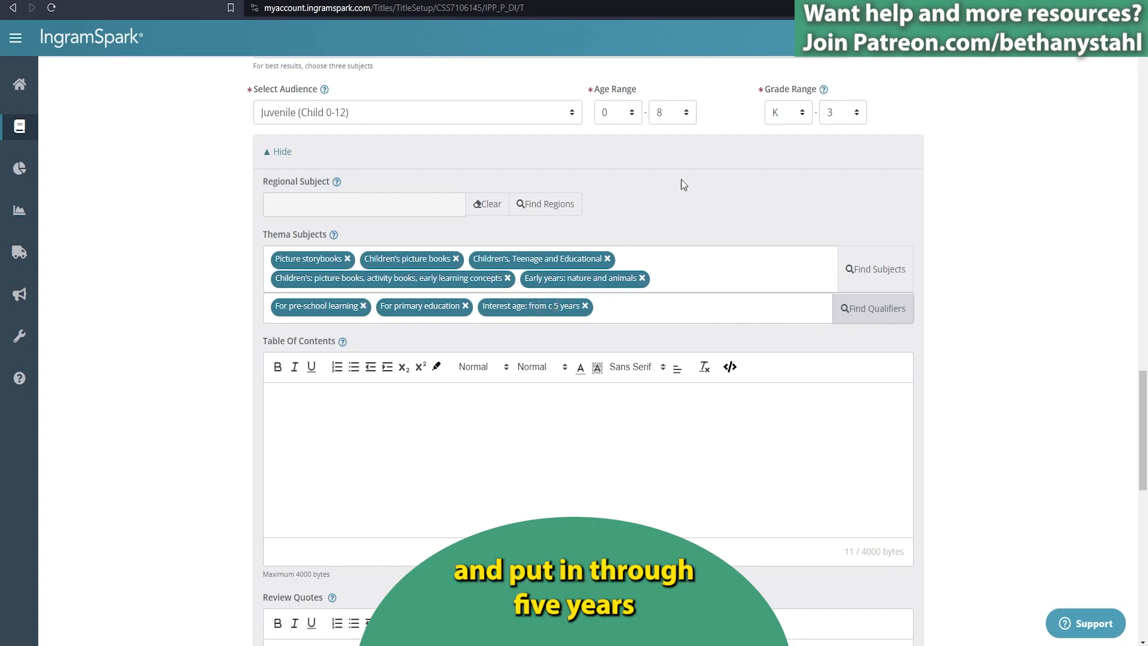
pyautogui.click(618, 113)
pyautogui.click(615, 177)
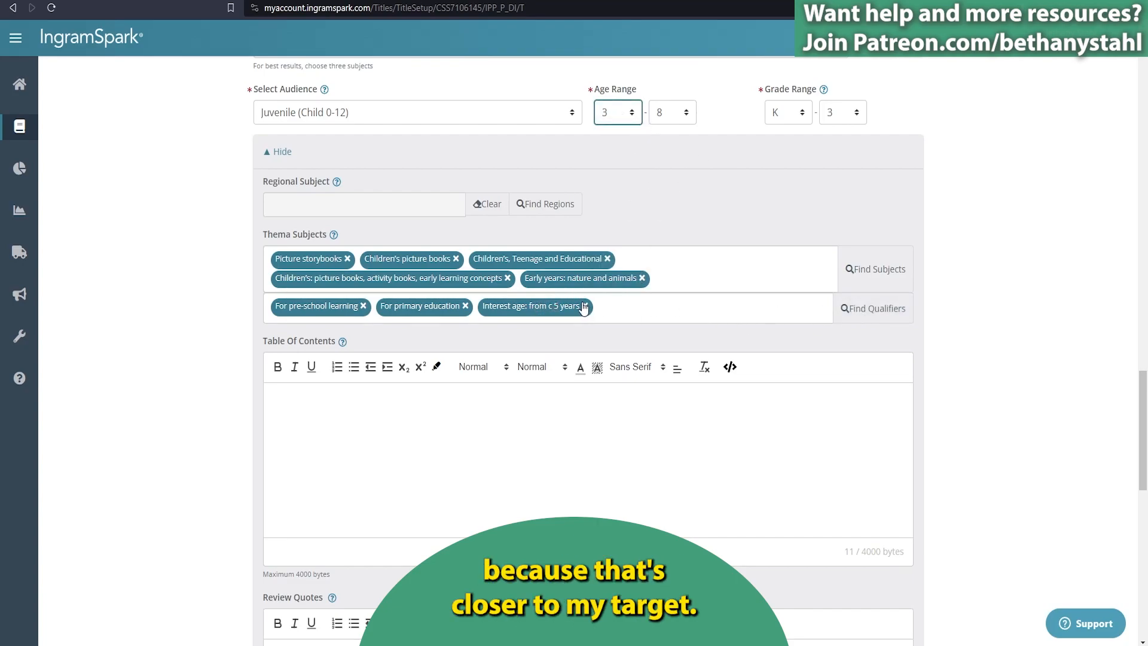
pyautogui.click(854, 308)
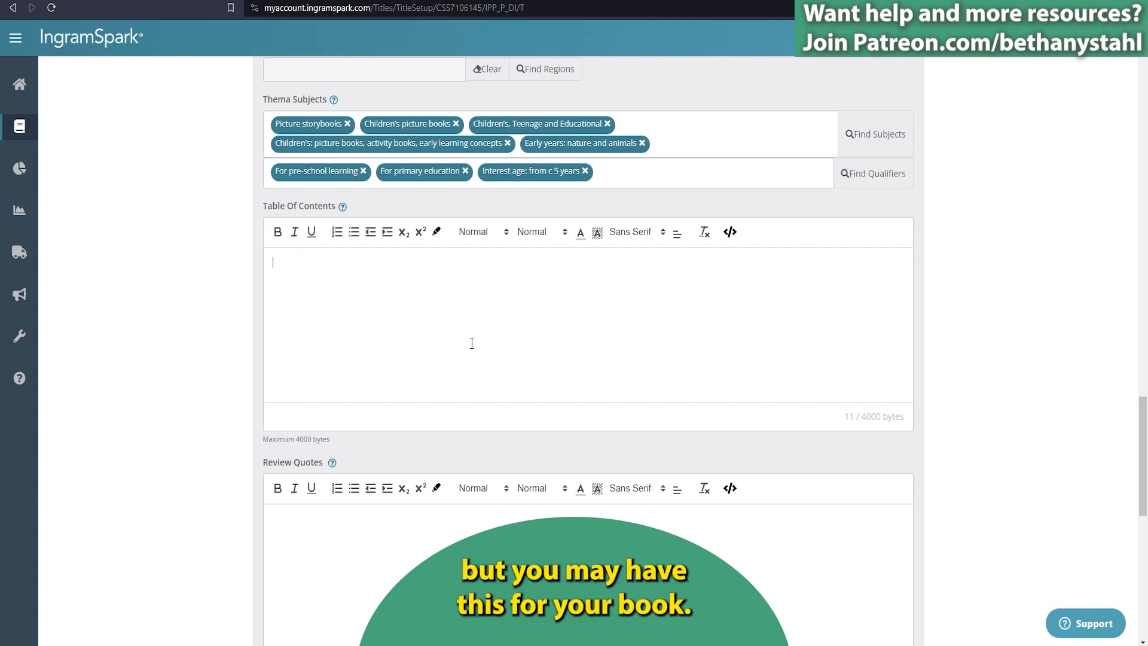
# Paste the prepared review quotes for the book, starting with the Ocean Conservancy quote, into the Review Quotes field.
pyautogui.scroll(-2, 472, 343)
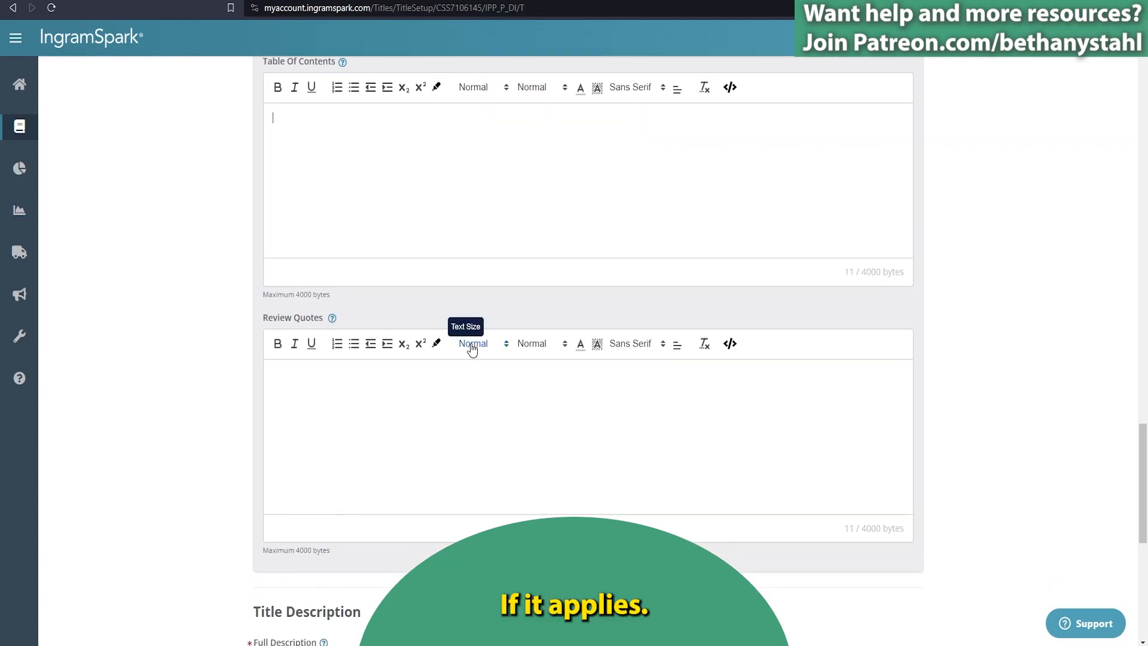
pyautogui.scroll(-2, 419, 448)
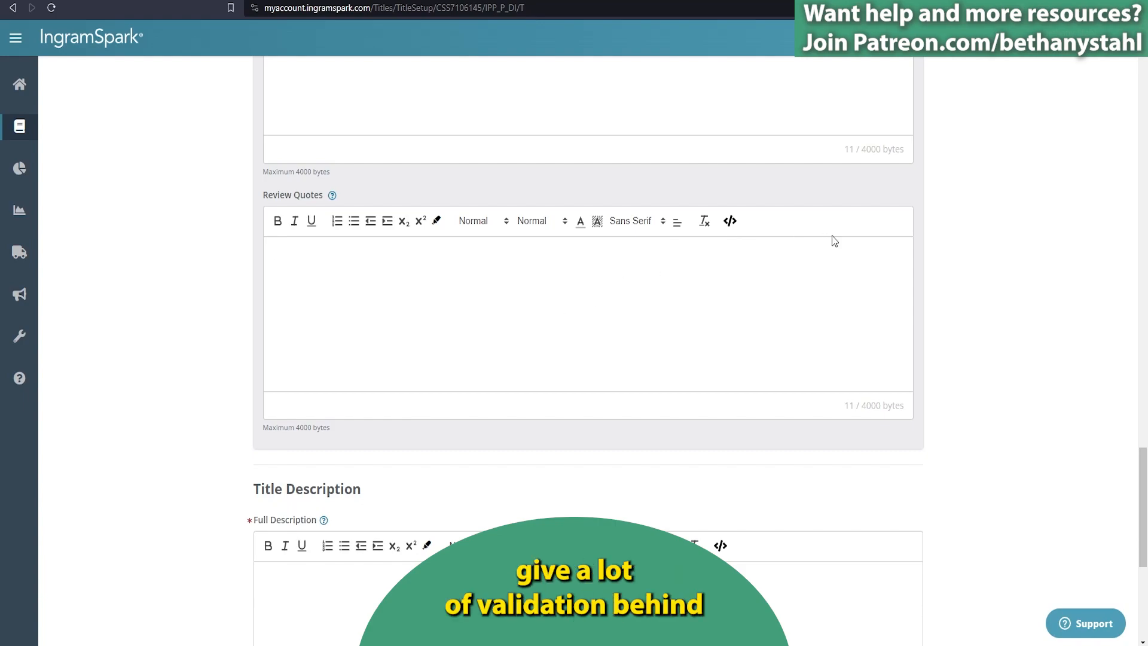
pyautogui.hotkey('ctrl', 'v')
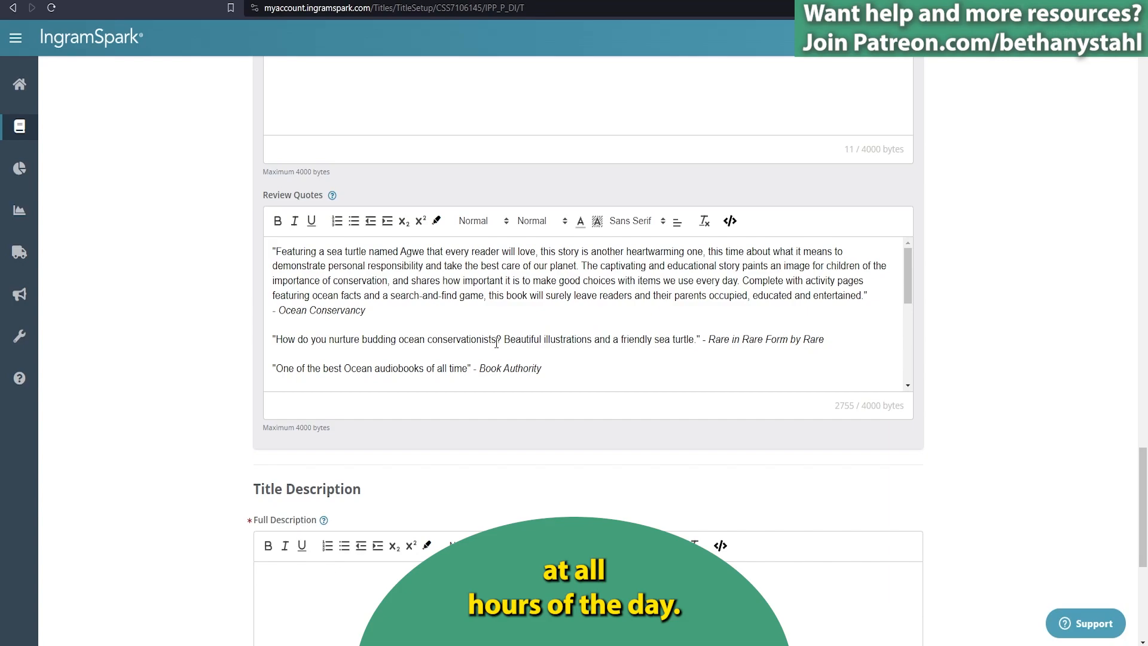
# Paste the prepared book description, opening with "Discover the importance of recycling with a mermaid and sea turtle", into the Full Description.
pyautogui.scroll(-6, 496, 343)
pyautogui.click(361, 366)
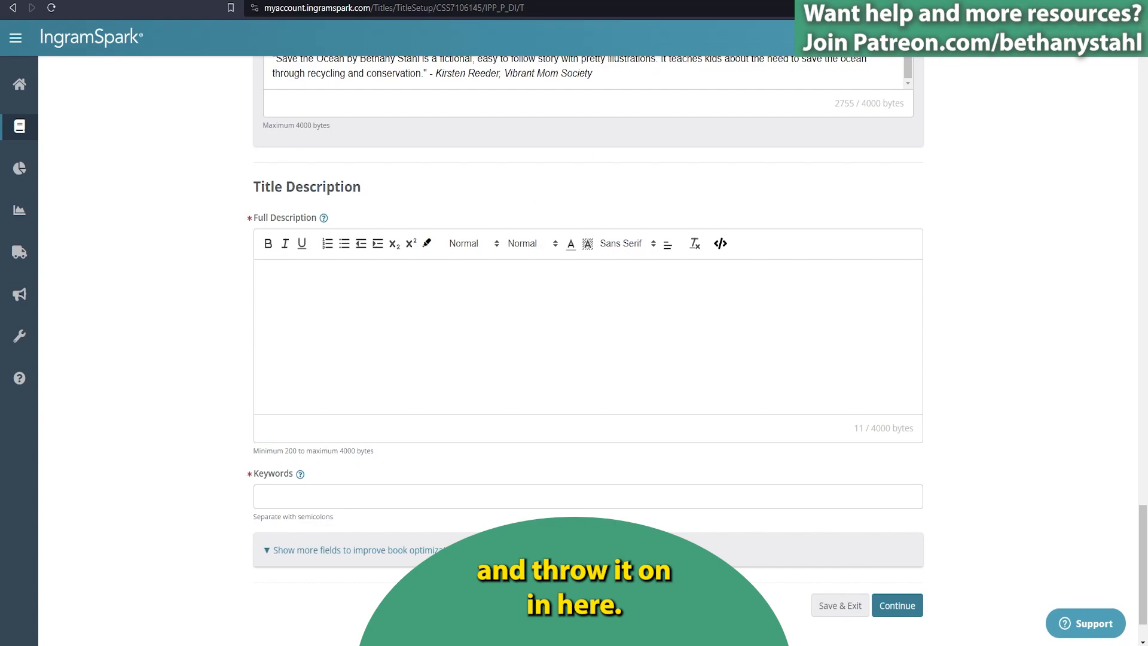
pyautogui.hotkey('ctrl', 'v')
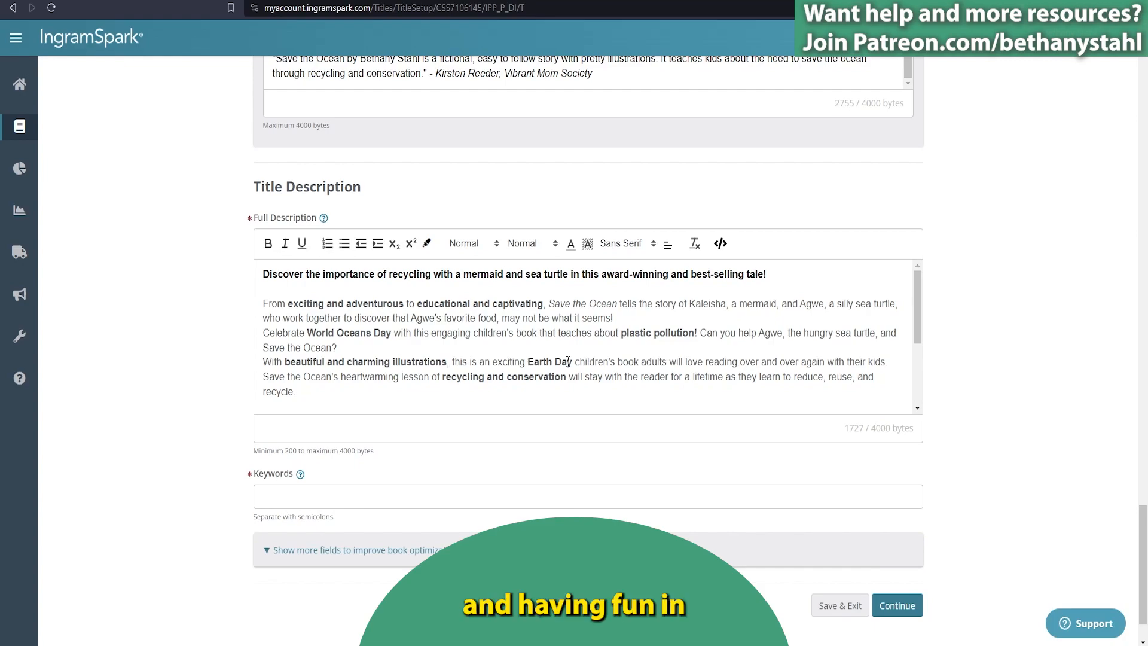
# Enter the keywords "kids books about recycling" and "recycling", separated by semicolons.
pyautogui.scroll(-5, 568, 361)
pyautogui.click(390, 442)
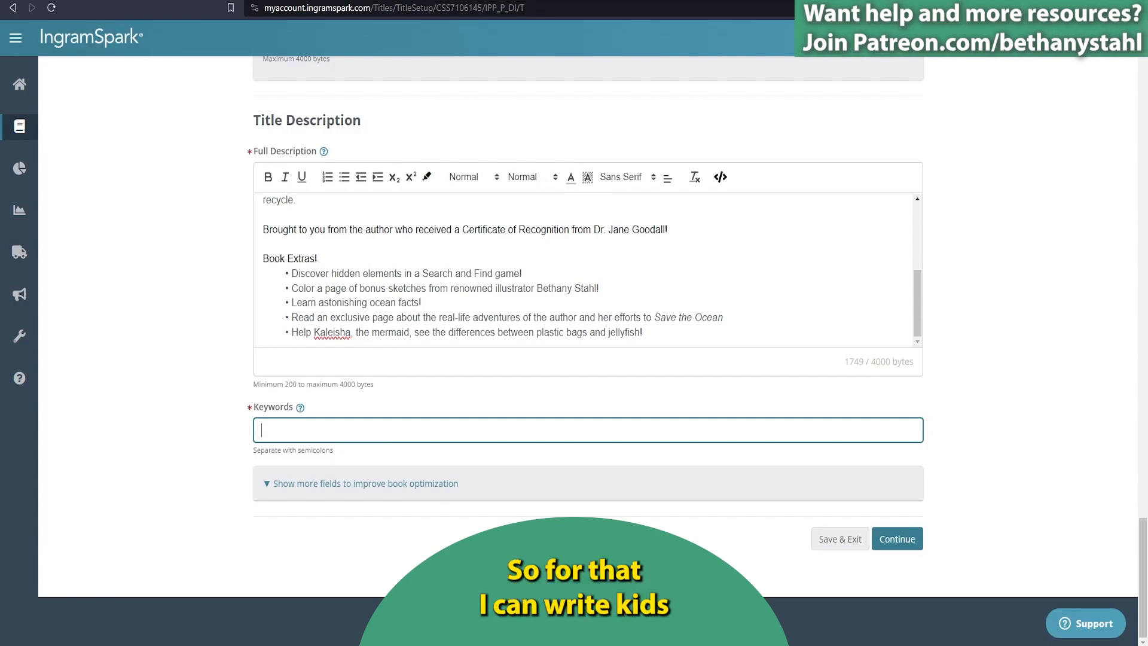
pyautogui.write('kids book')
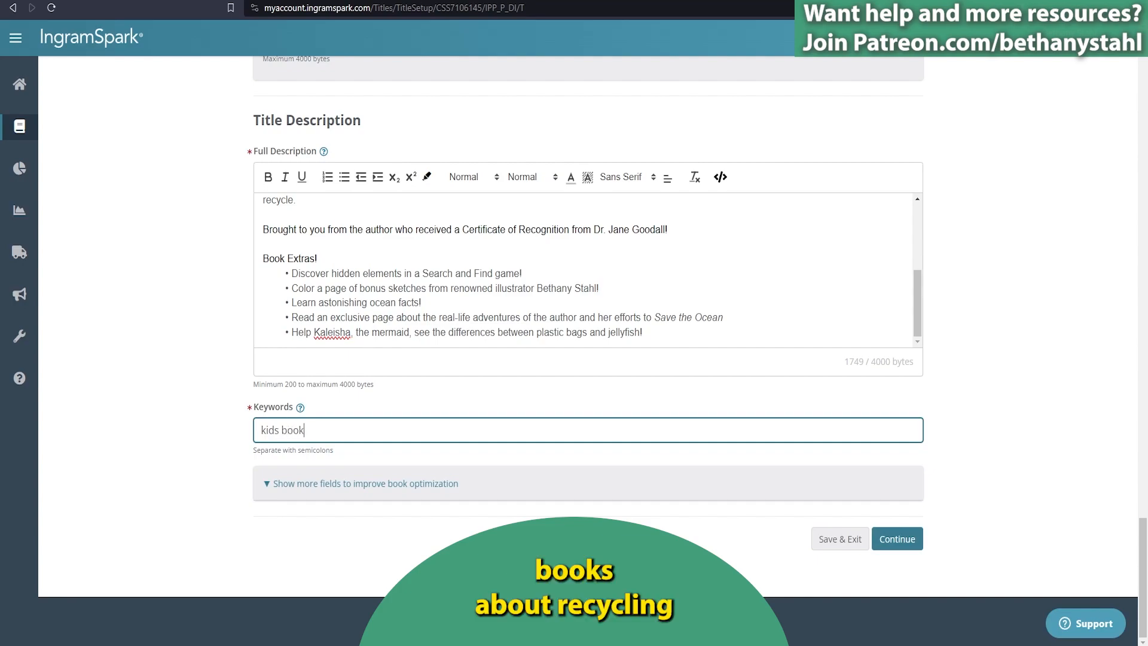
pyautogui.write('s about recycling')
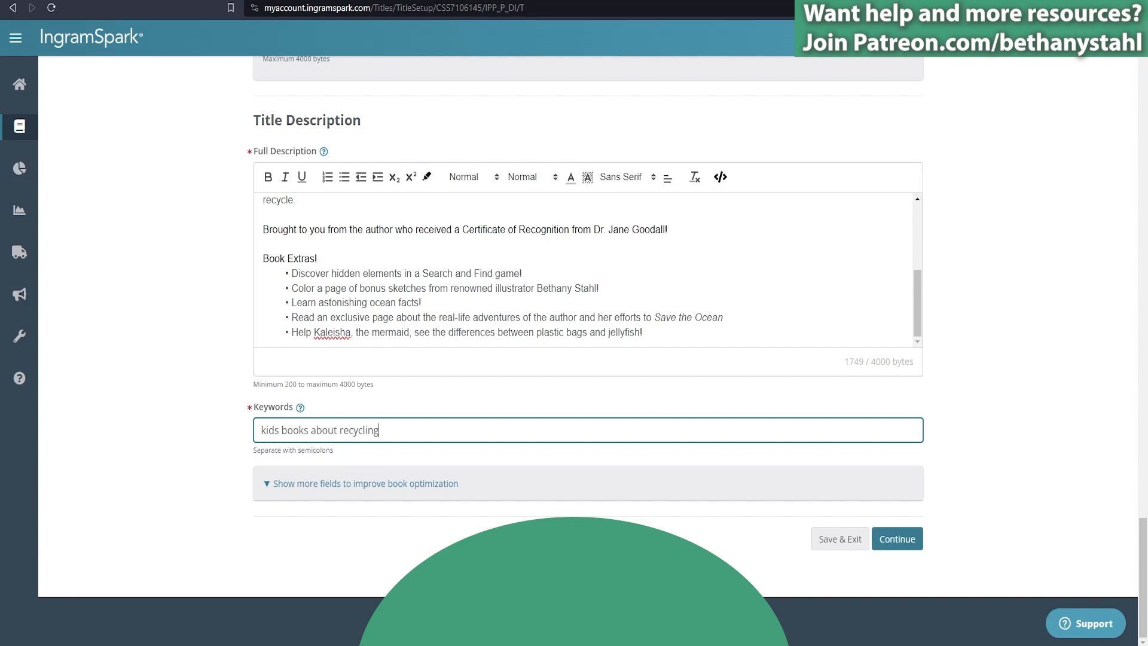
pyautogui.write('; rey')
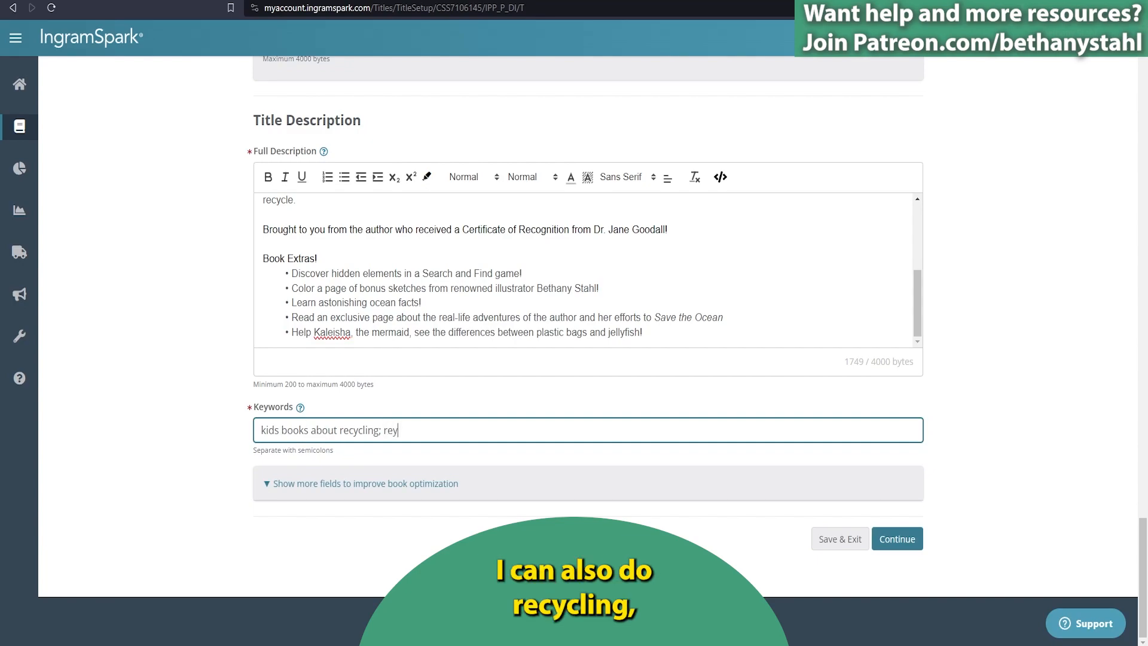
pyautogui.press('BackSpace')
pyautogui.write('cycling;')
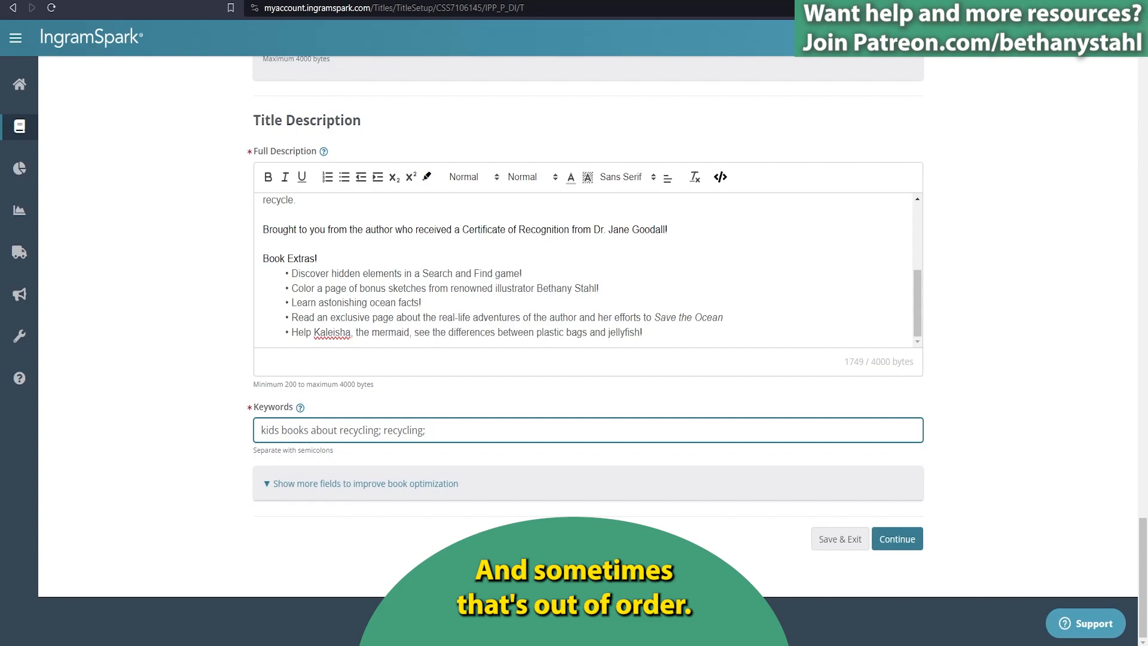
# Add the keywords "recycling book for kids", "book about ocean" and "book about recycling", separated by semicolons.
pyautogui.write('recy')
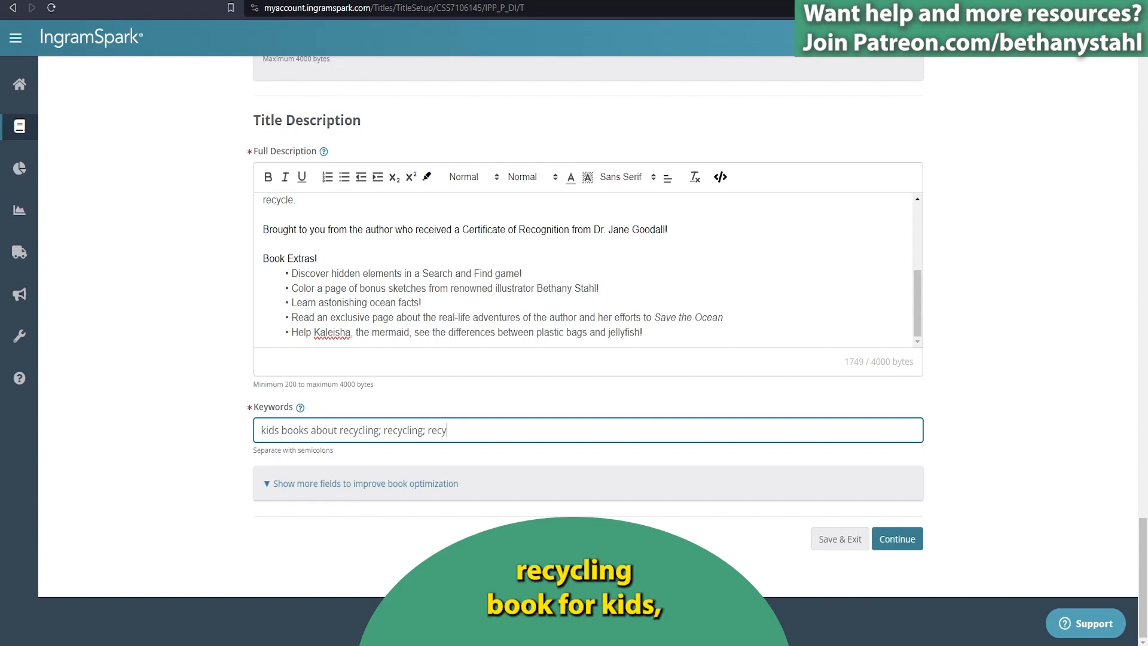
pyautogui.write('cling book for ids')
pyautogui.click(510, 430)
pyautogui.write('k')
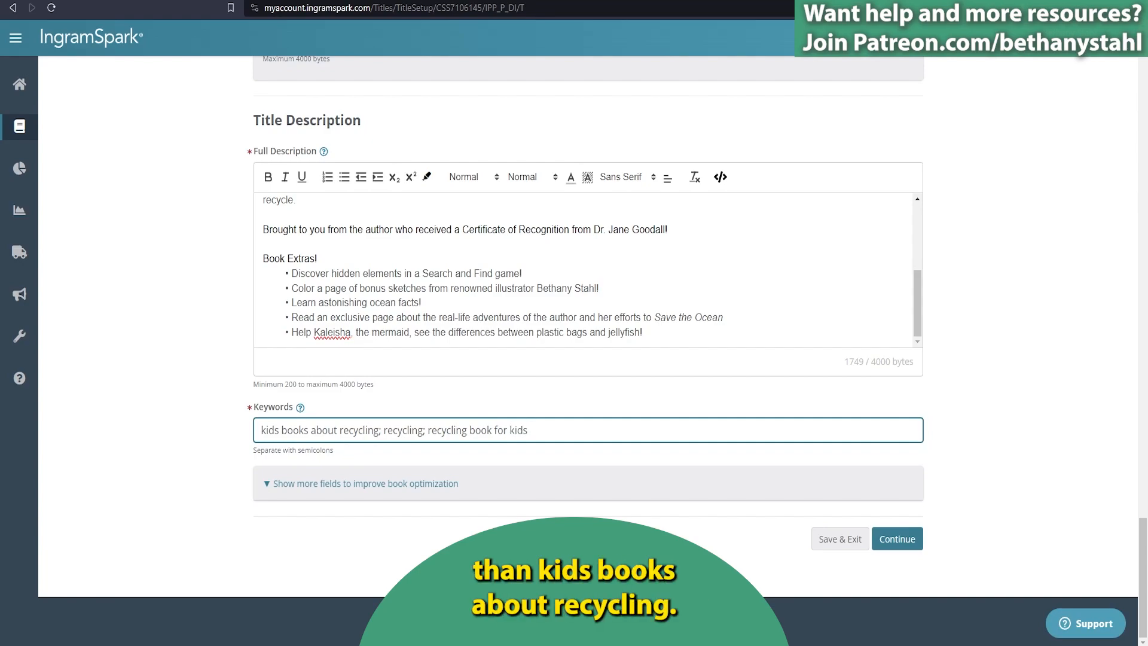
pyautogui.click(528, 430)
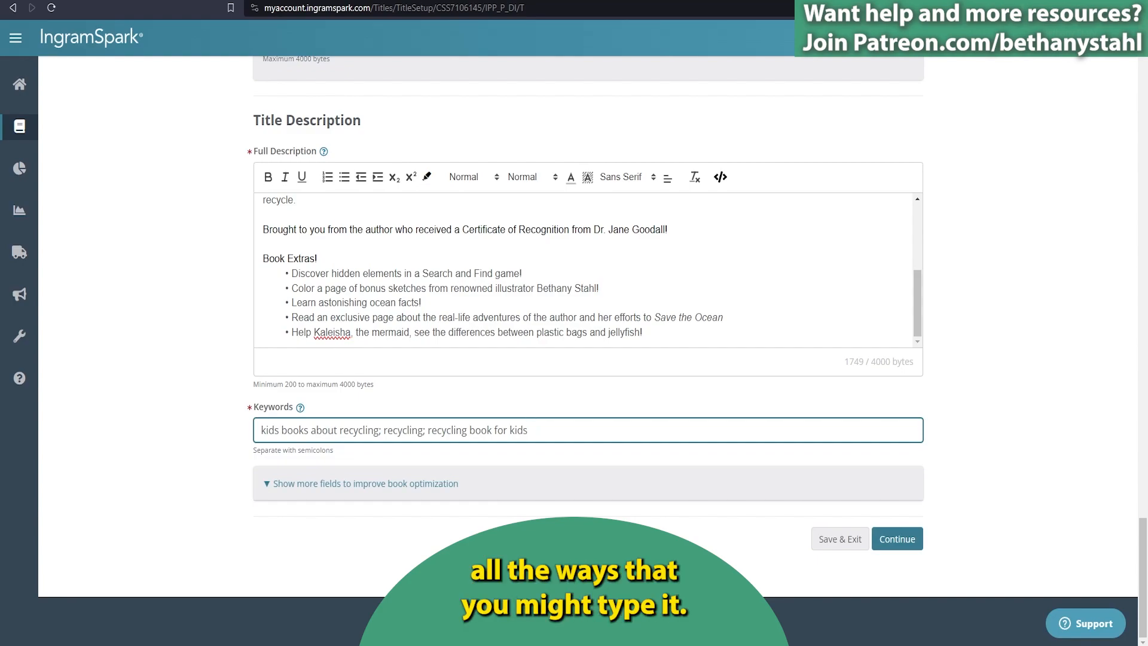
pyautogui.write('; bo')
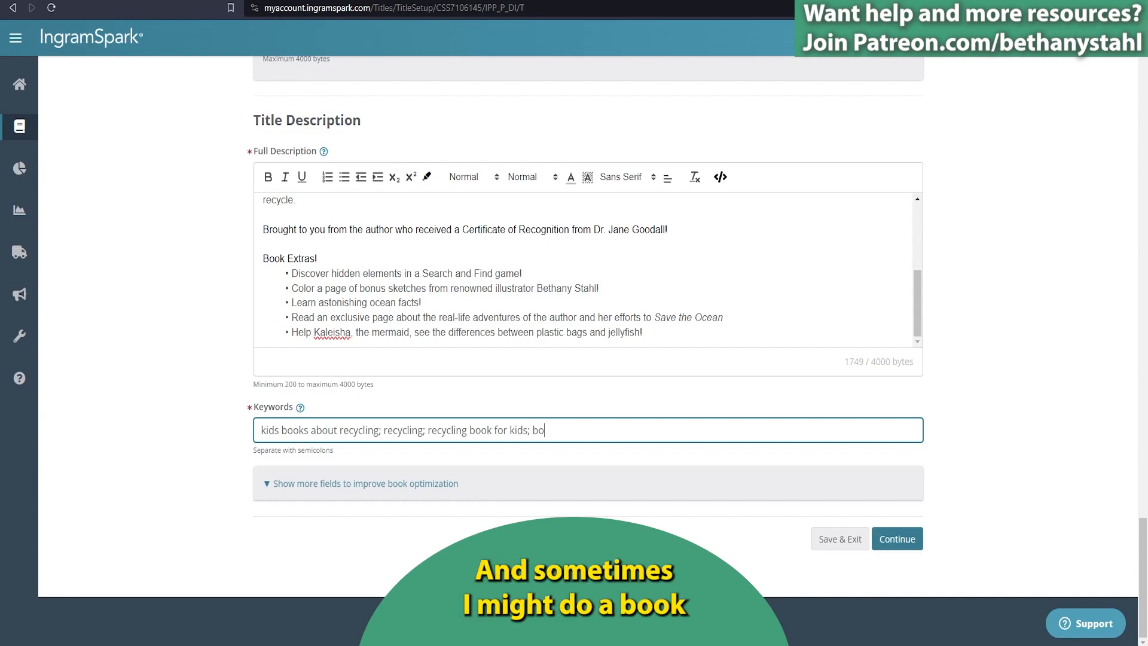
pyautogui.write('ok about ocean; book ab')
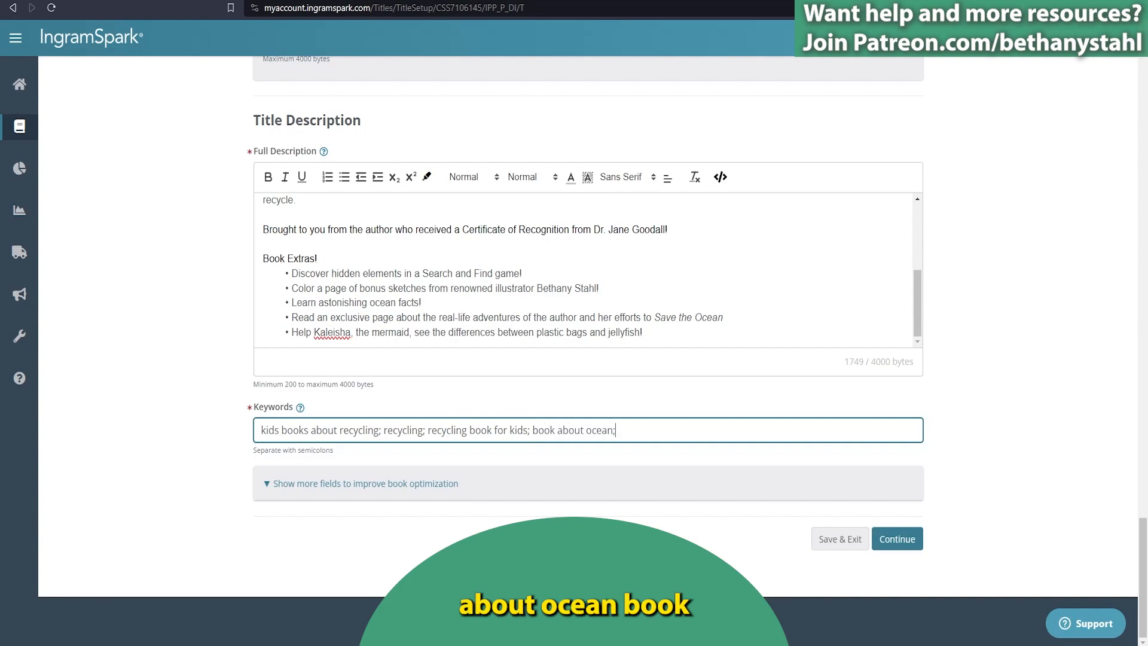
pyautogui.write('out recycling;')
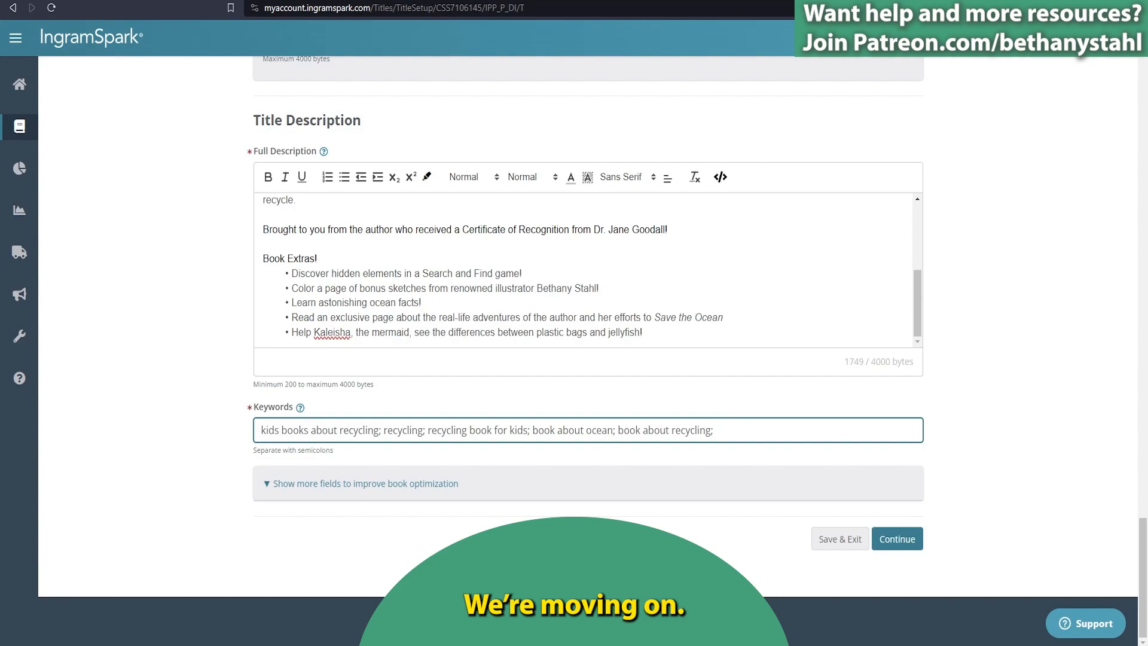
# Continue to the Print Info page and set the trim size to 8.500" x 8.500" (216mm x 216mm).
pyautogui.click(397, 230)
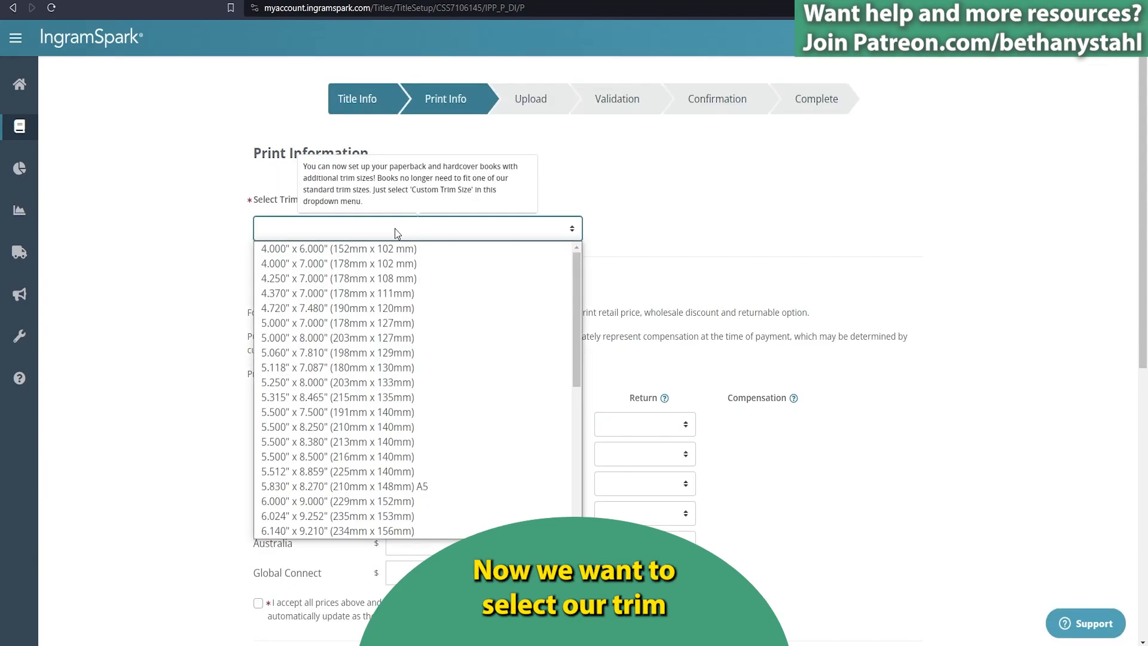
pyautogui.scroll(-5, 418, 363)
pyautogui.scroll(-3, 418, 365)
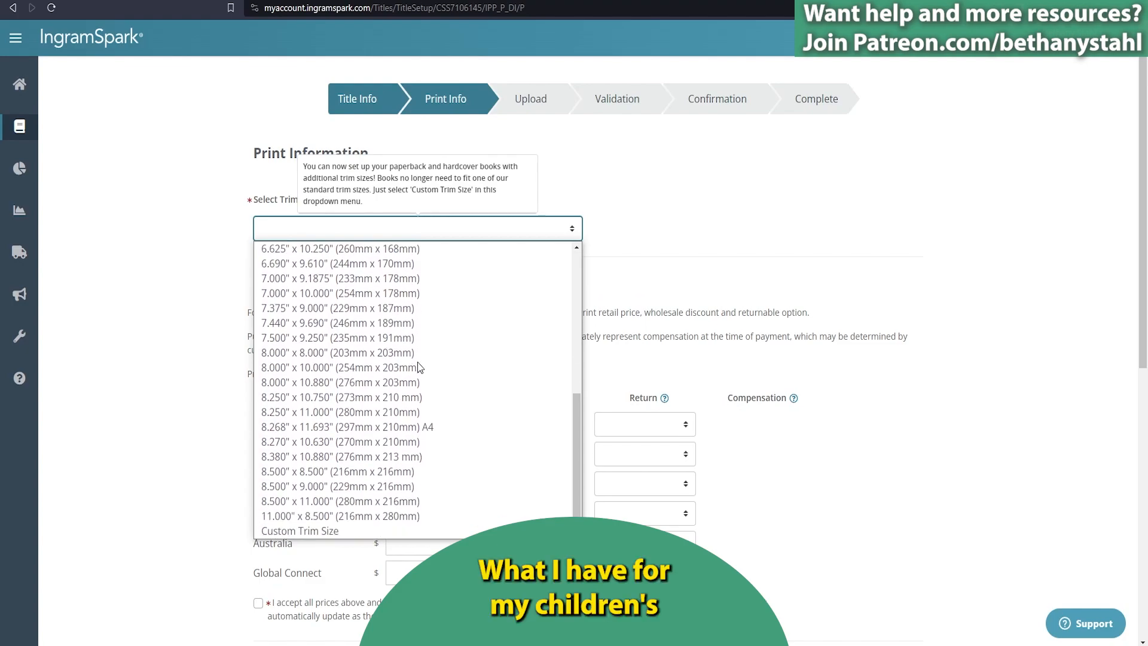
pyautogui.click(363, 472)
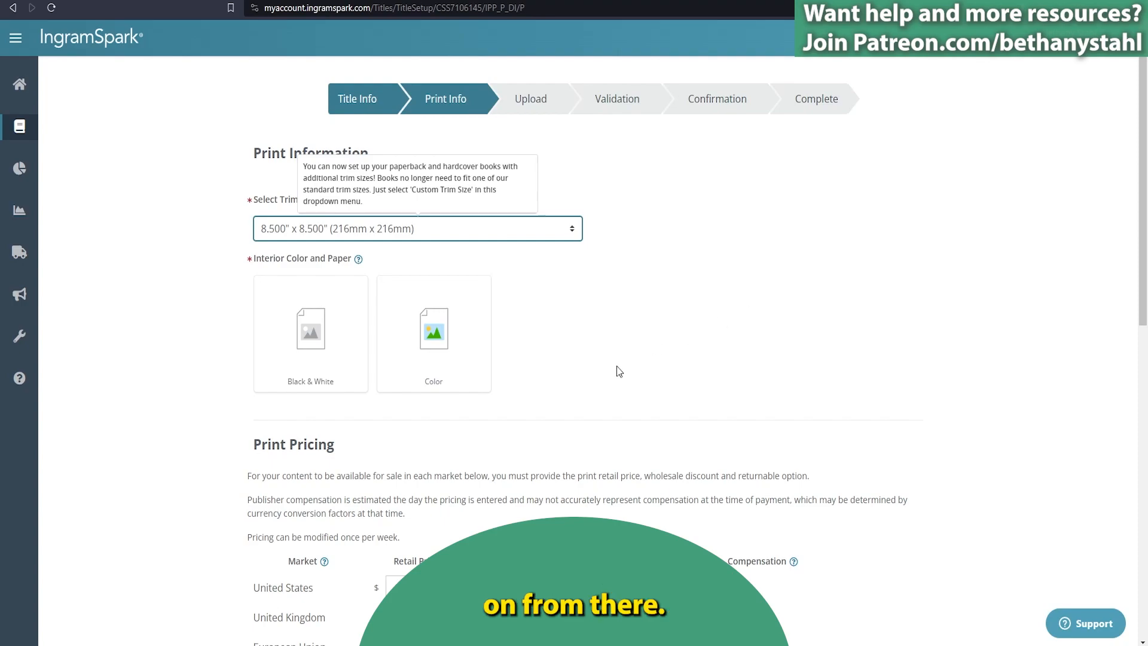
# Choose a Color interior with the Ultra Premium Color paper option and a Hardback binding.
pyautogui.click(486, 339)
pyautogui.moveTo(451, 224)
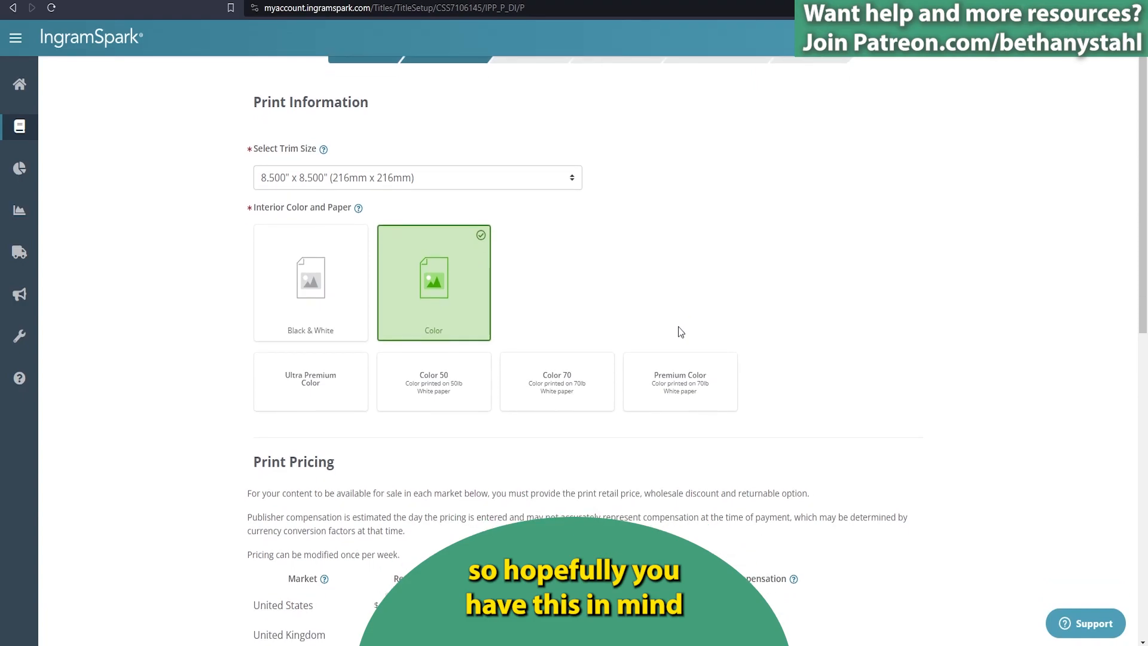
pyautogui.scroll(-2, 678, 326)
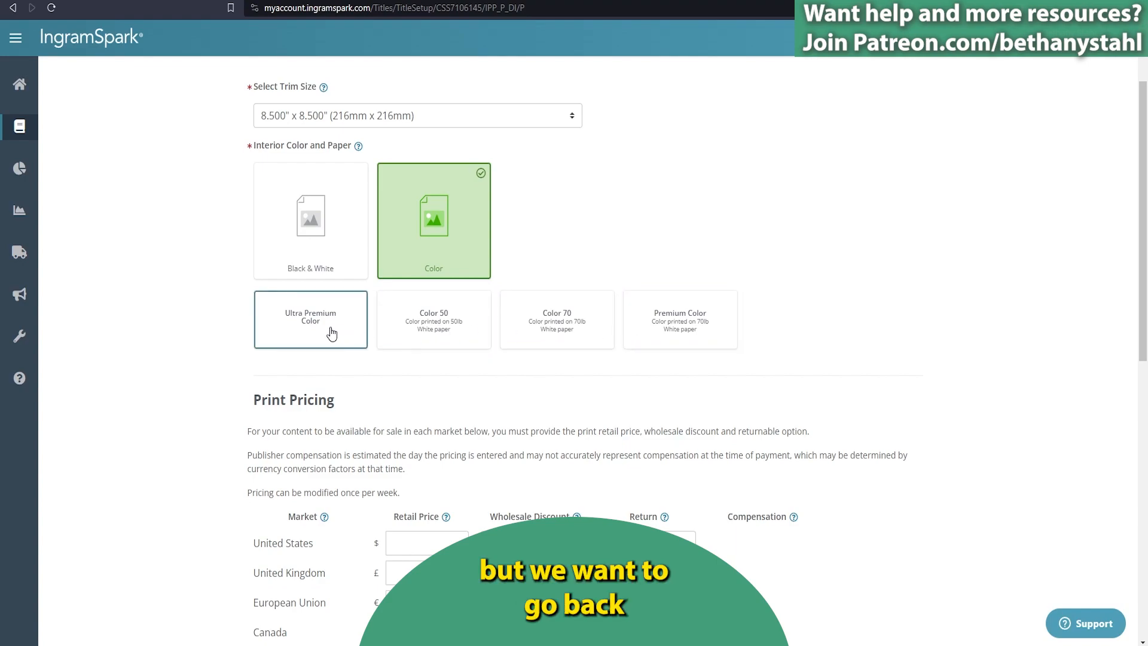
pyautogui.click(332, 334)
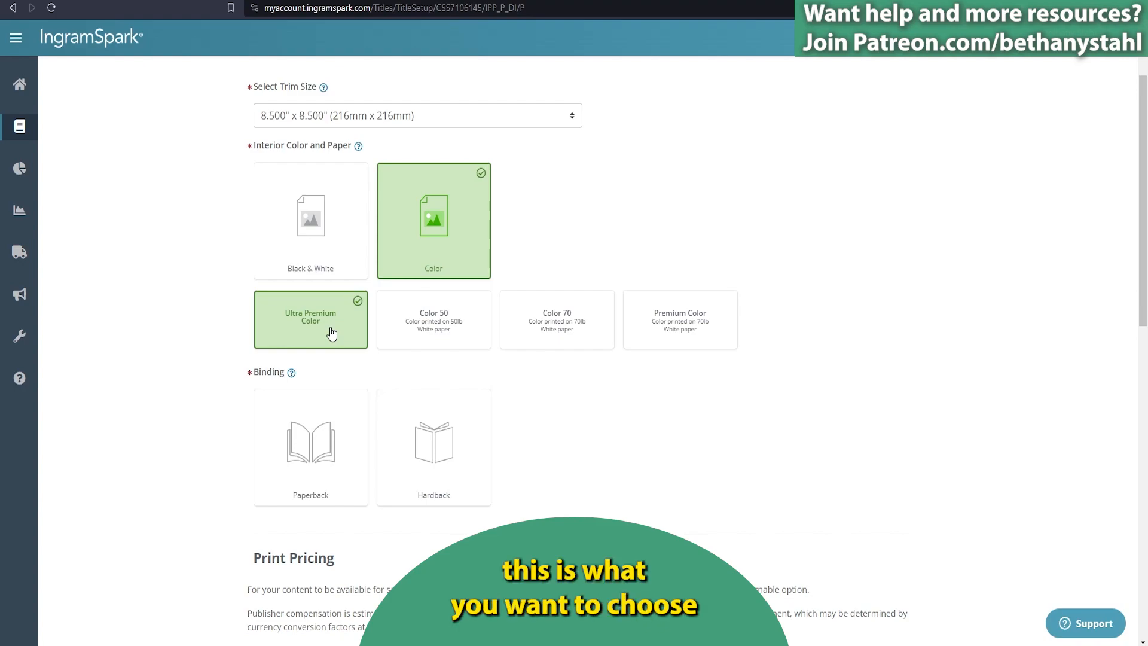
pyautogui.scroll(-2, 332, 334)
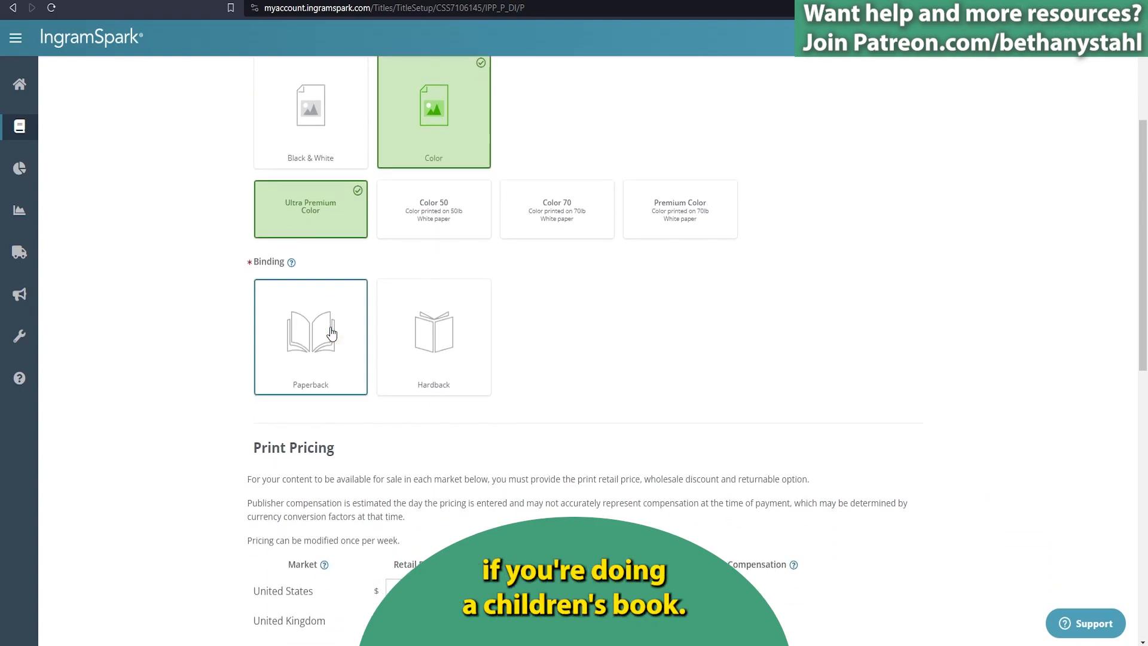
pyautogui.click(421, 347)
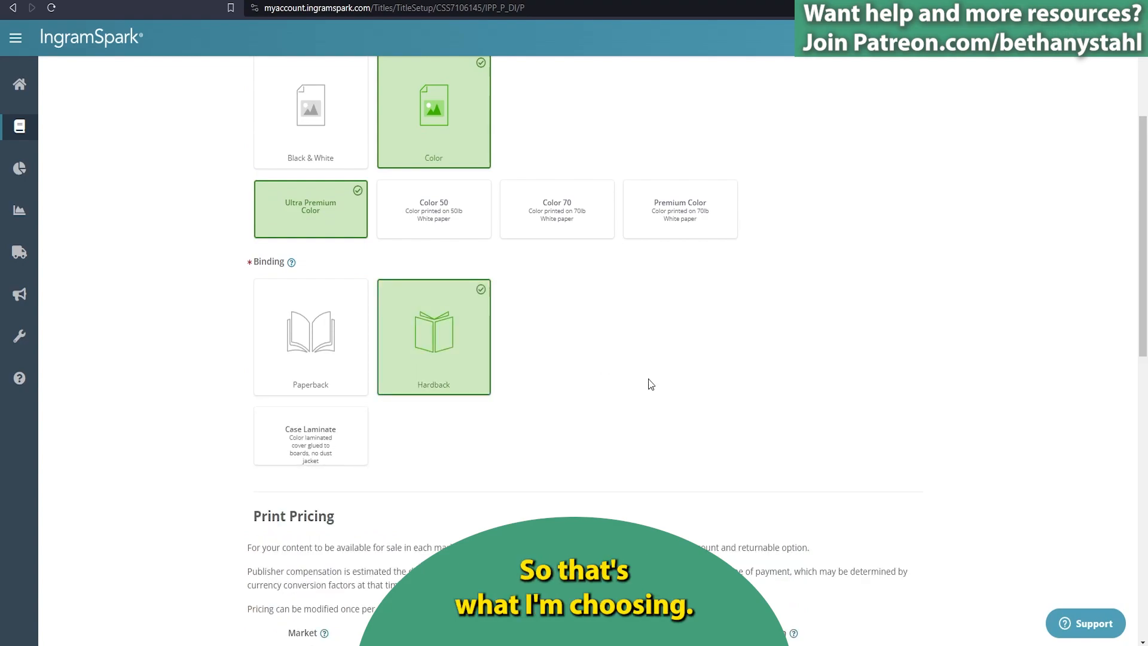
# Keep the Hardback binding, choose its Case Laminate option and set the cover finish to Gloss.
pyautogui.scroll(-1, 650, 384)
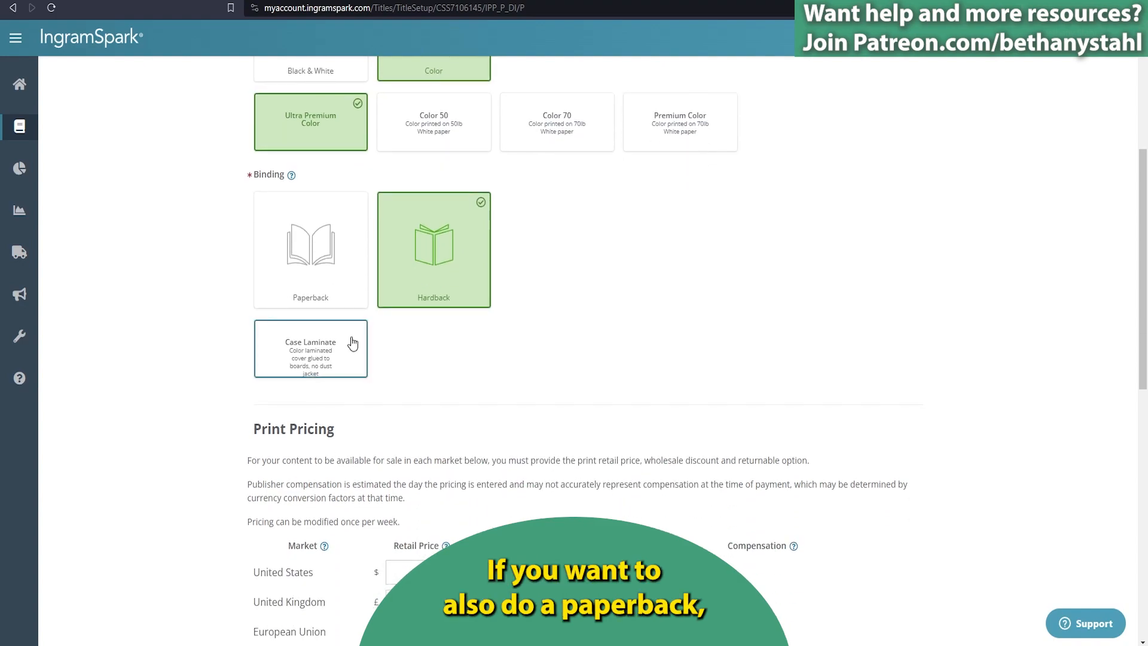
pyautogui.click(336, 283)
pyautogui.click(413, 278)
pyautogui.click(316, 271)
pyautogui.click(441, 279)
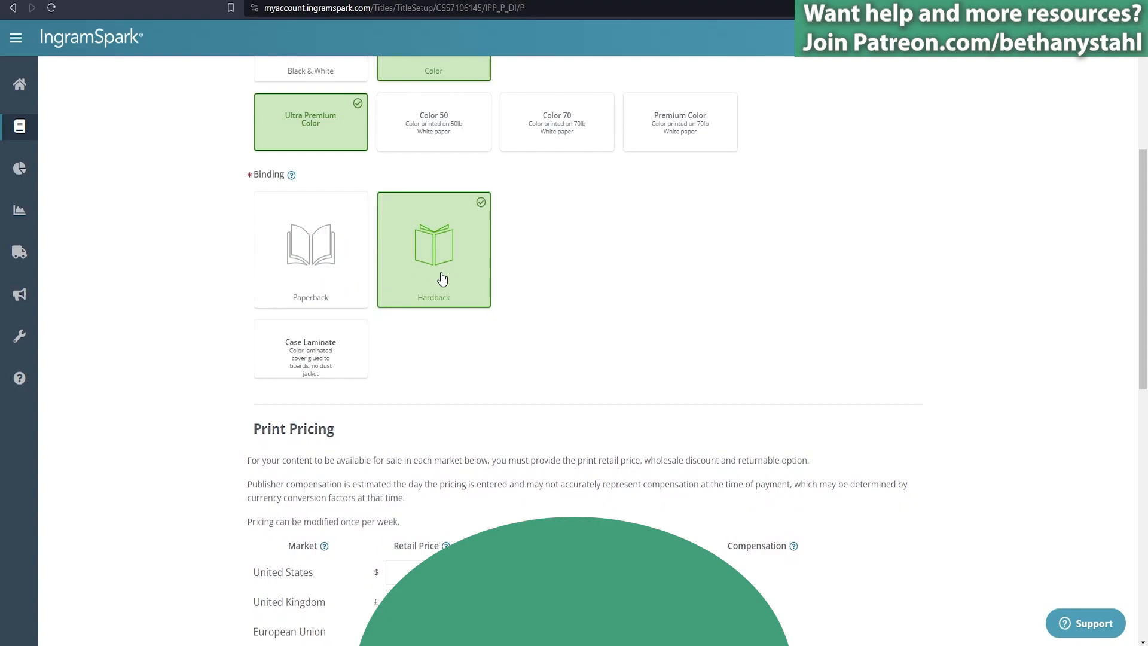
pyautogui.click(331, 366)
pyautogui.scroll(-1, 464, 372)
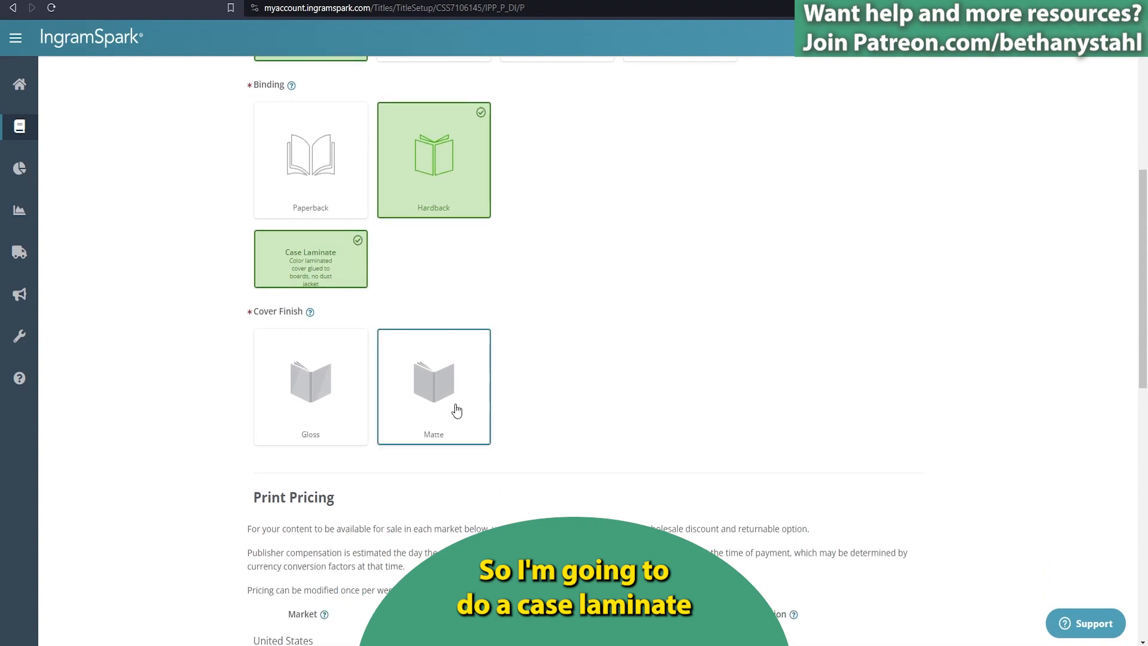
pyautogui.scroll(-1, 425, 474)
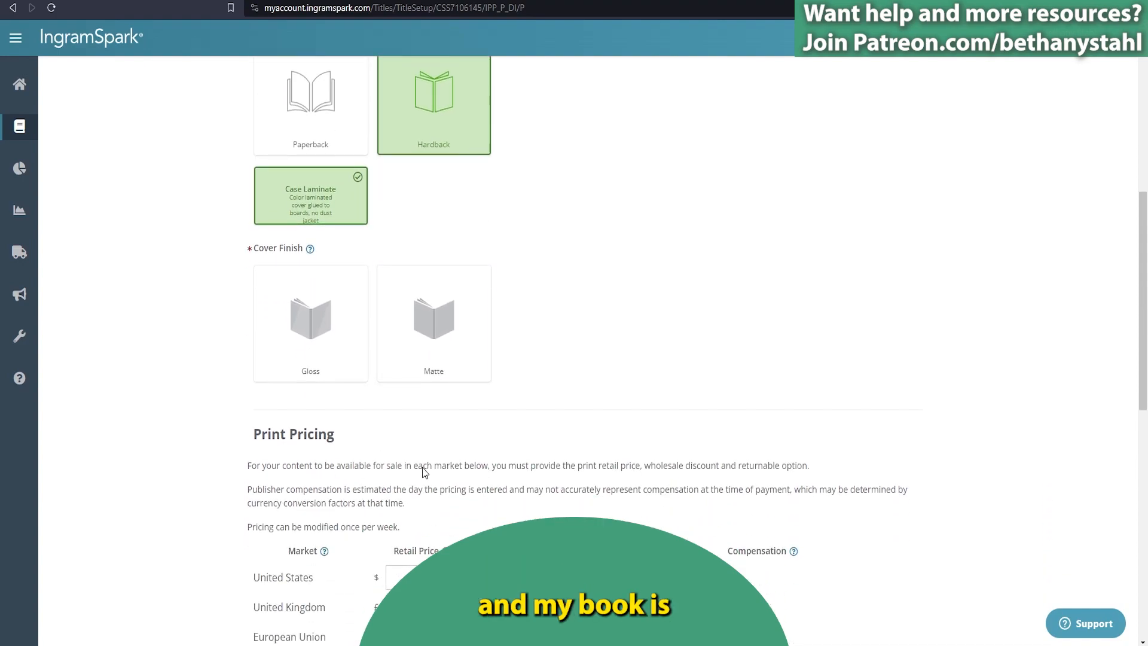
pyautogui.click(336, 295)
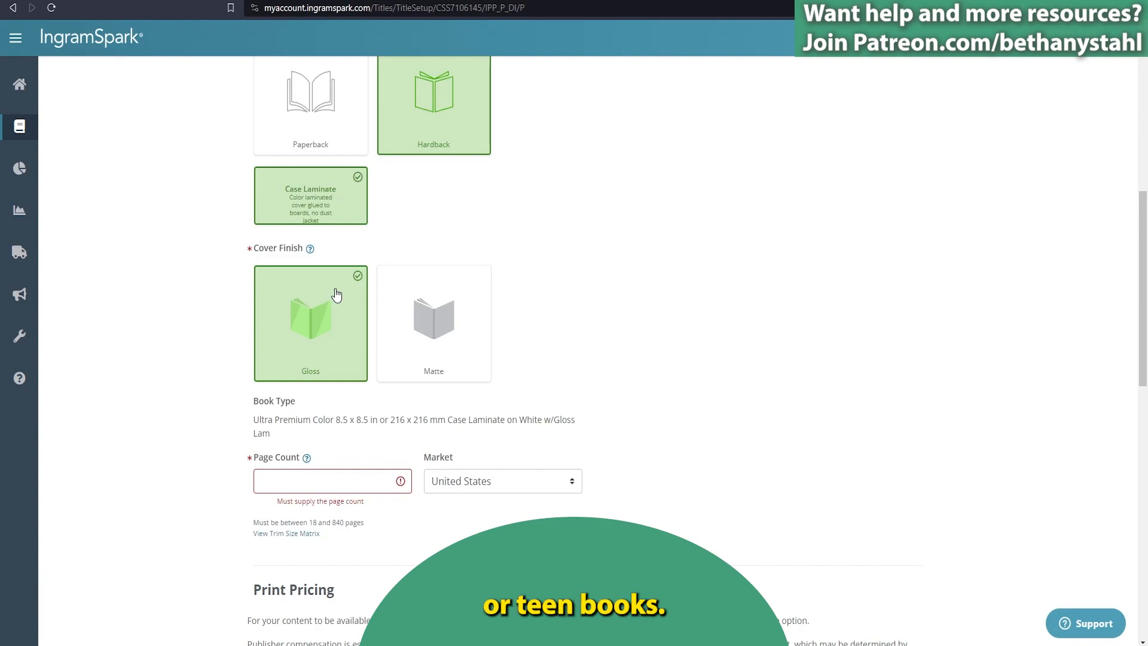
# Set the book's page count to 32, leaving the market as United States.
pyautogui.scroll(-1, 337, 296)
pyautogui.click(316, 417)
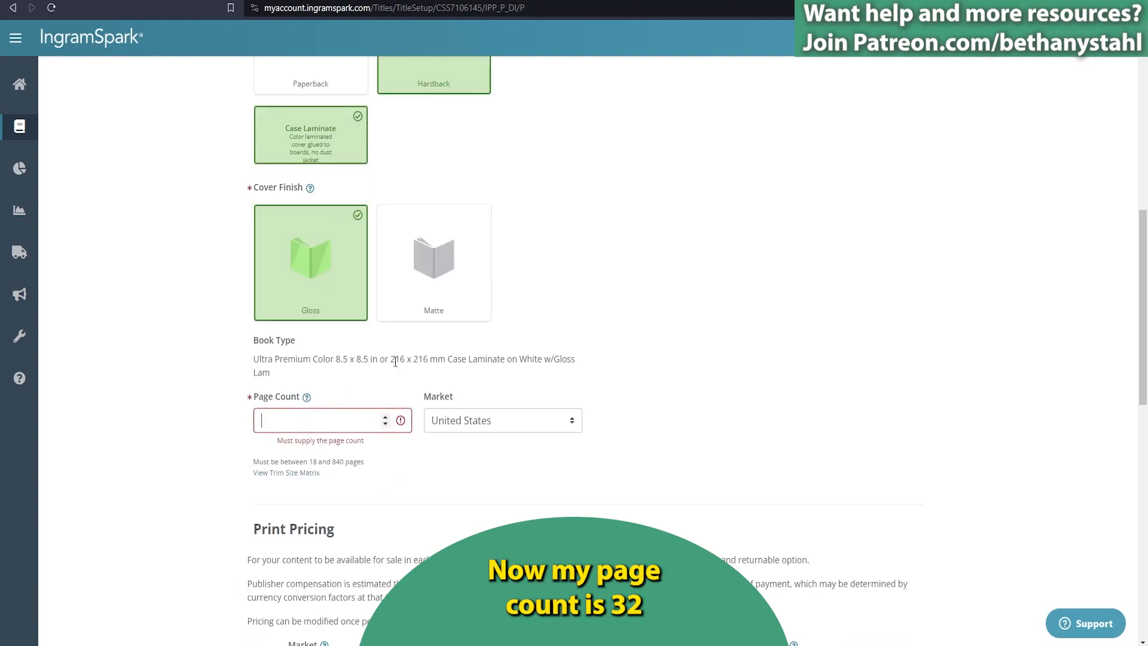
pyautogui.write('32')
pyautogui.click(511, 402)
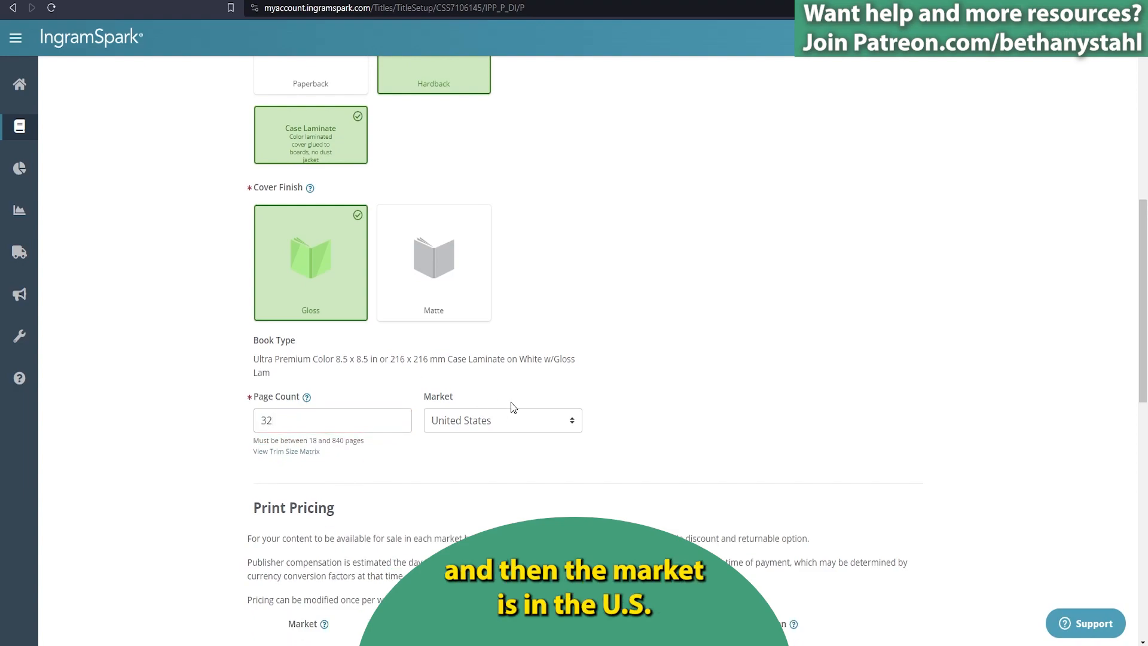
# Set the United States retail price to $25.00 in Print Pricing.
pyautogui.scroll(-2, 650, 385)
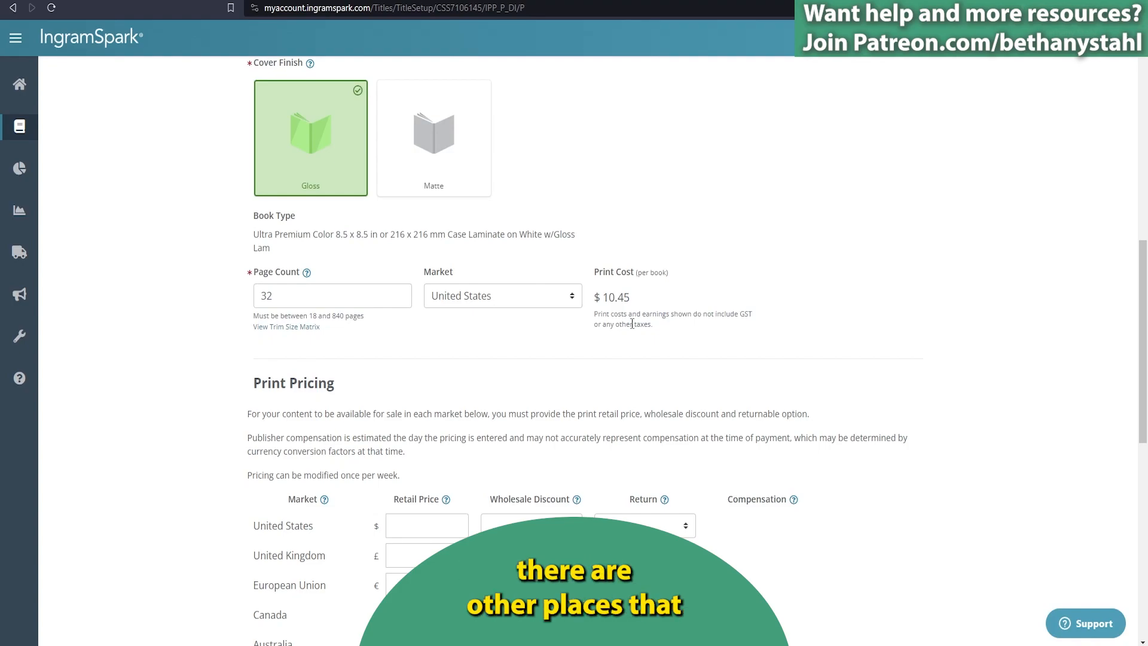
pyautogui.scroll(-4, 651, 347)
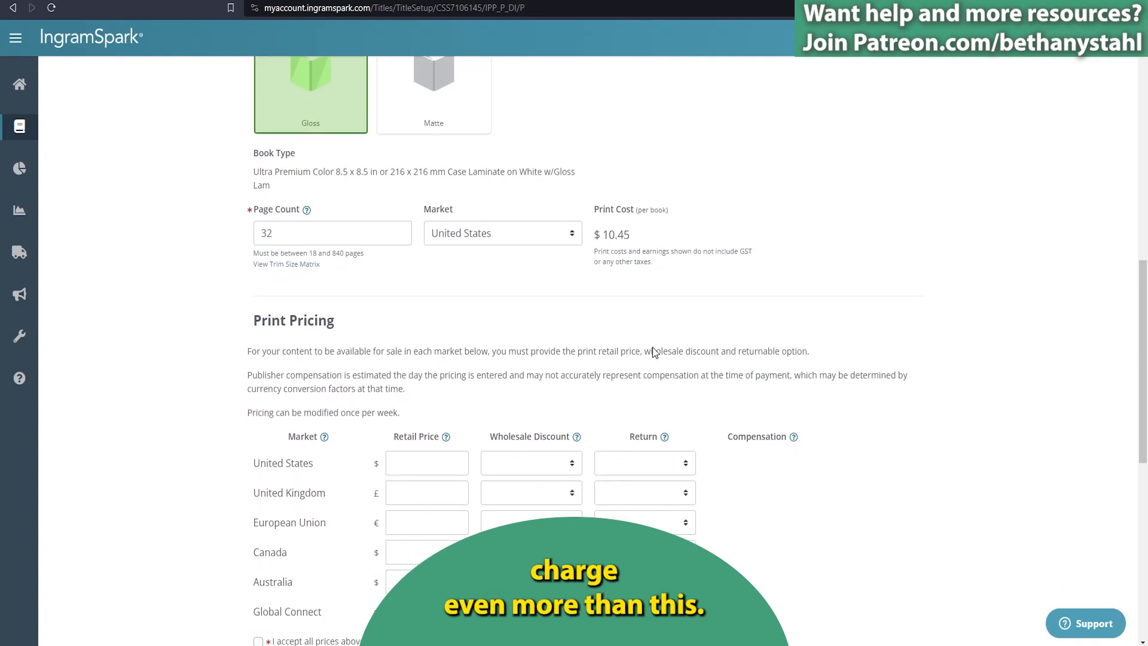
pyautogui.click(407, 285)
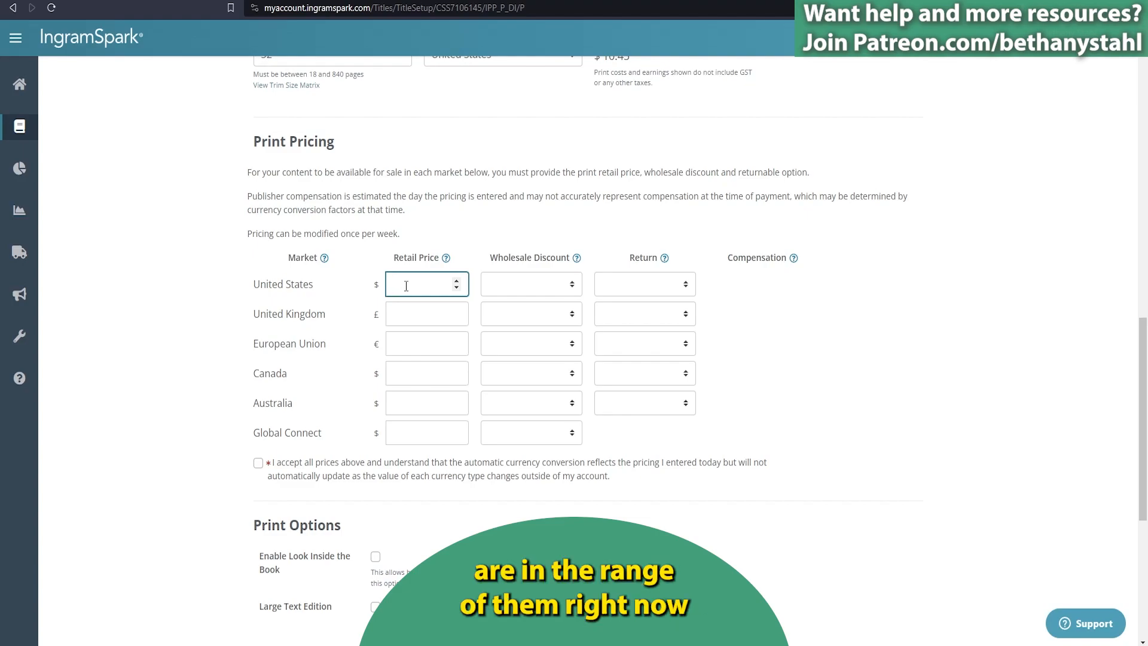
pyautogui.write('25.00')
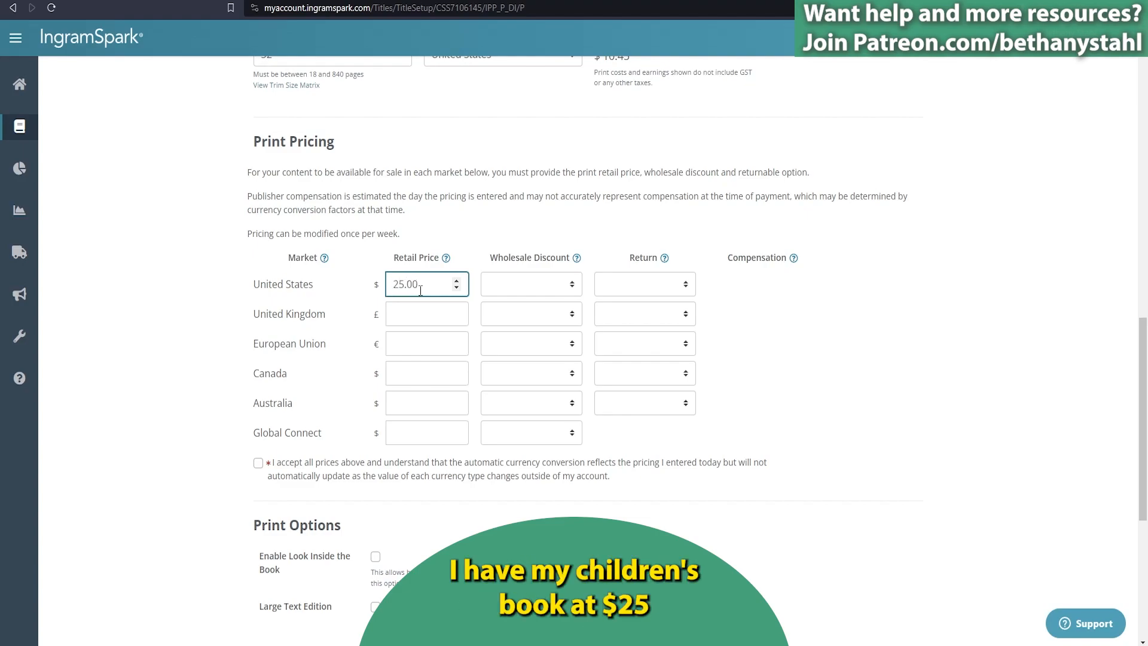
pyautogui.doubleClick(436, 295)
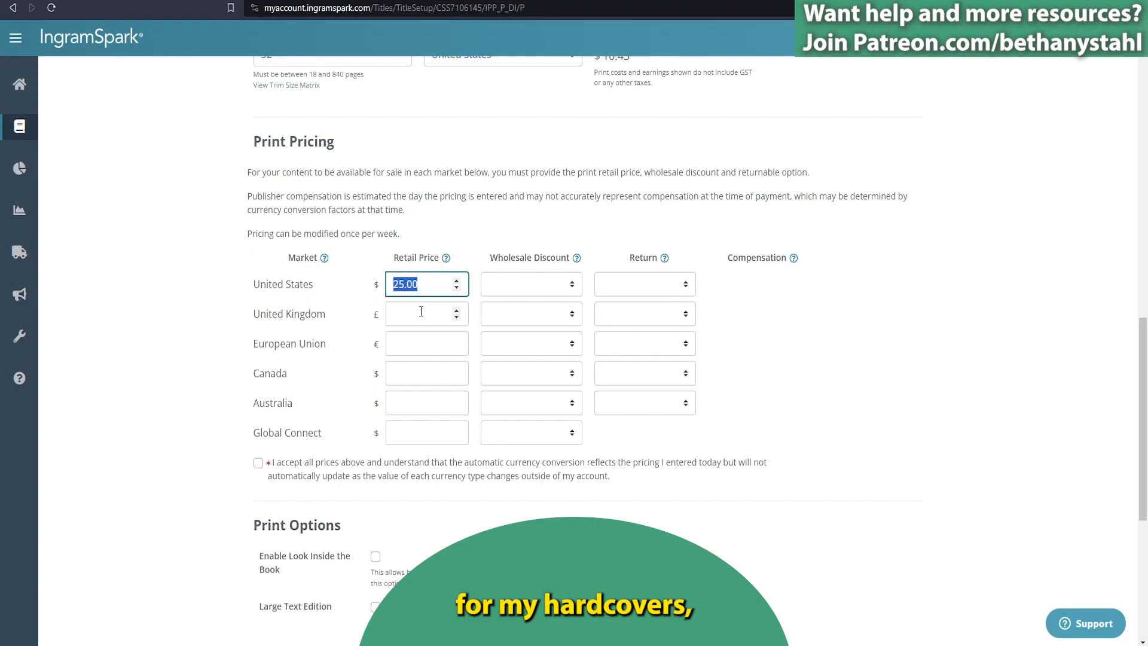
pyautogui.click(358, 288)
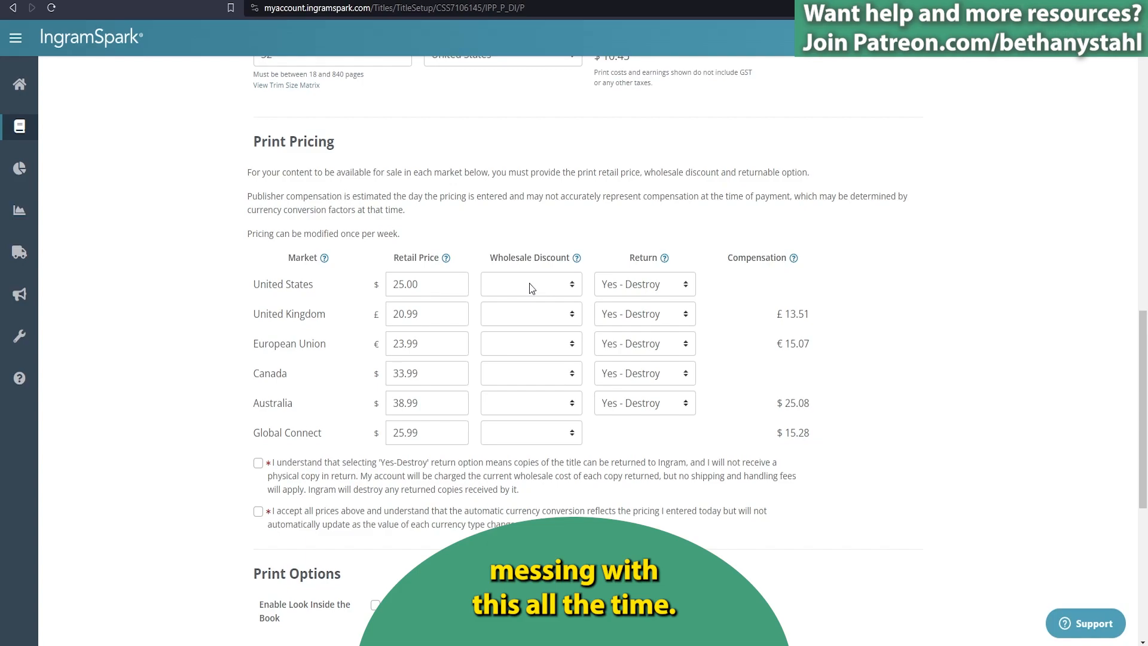
# Choose the Other (between 40% and 54%) wholesale discount for the United States and set it to 40%.
pyautogui.click(531, 286)
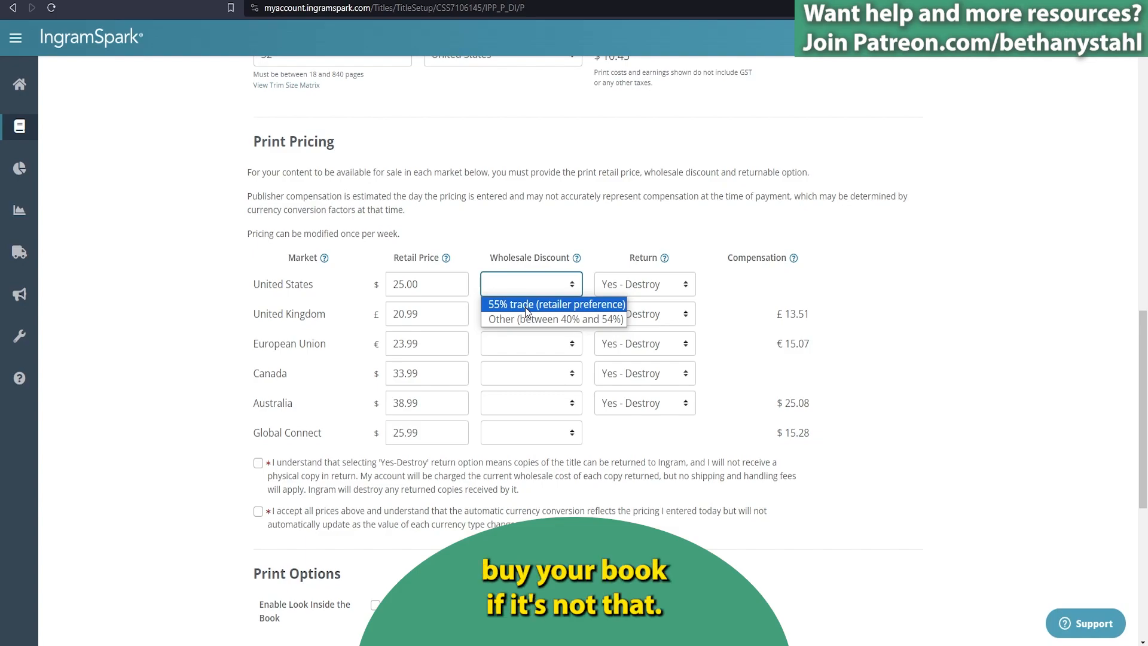
pyautogui.click(527, 319)
pyautogui.click(523, 310)
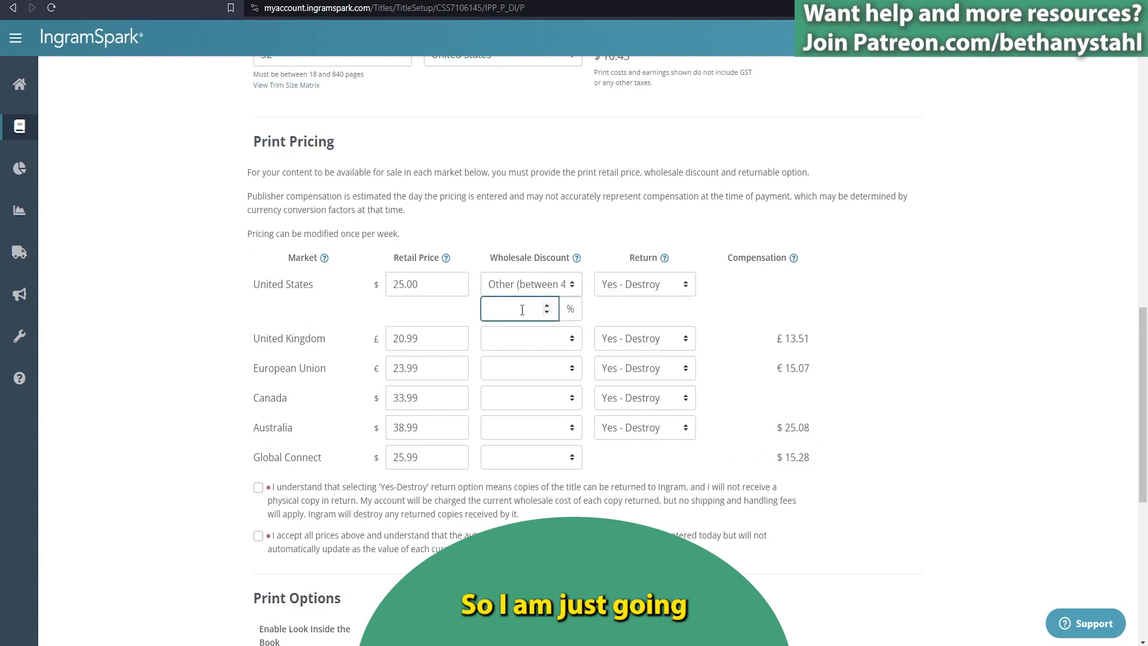
pyautogui.write('40')
pyautogui.click(599, 321)
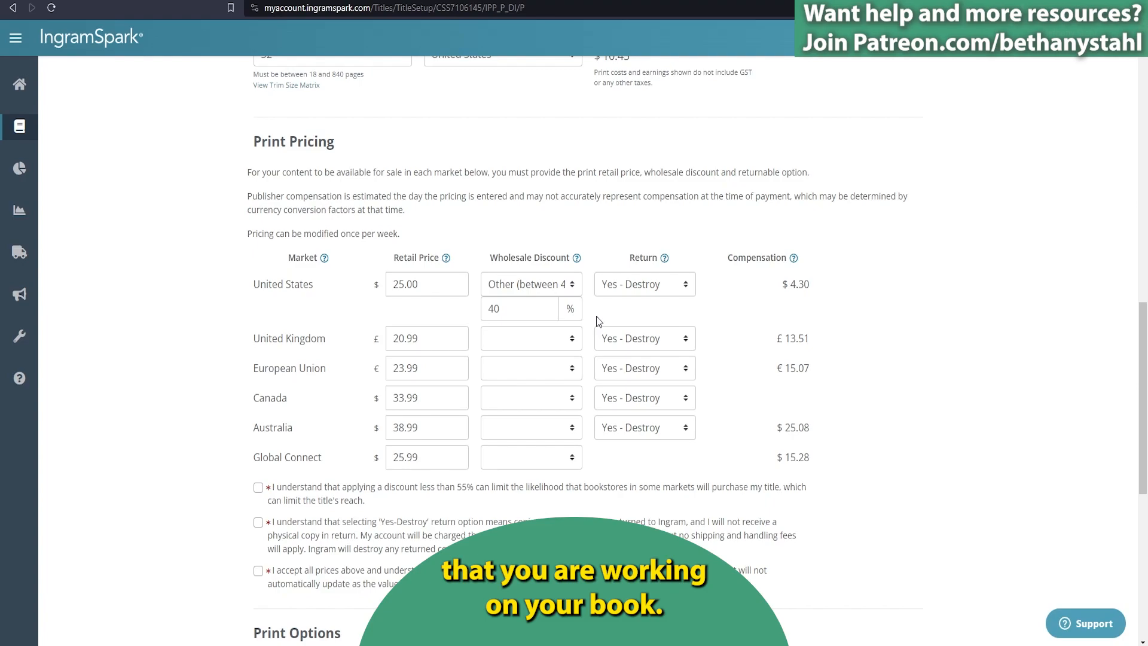
# Choose the Other wholesale discount option for the United Kingdom, European Union, Canada, Australia and Global Connect.
pyautogui.click(535, 338)
pyautogui.click(541, 371)
pyautogui.click(521, 394)
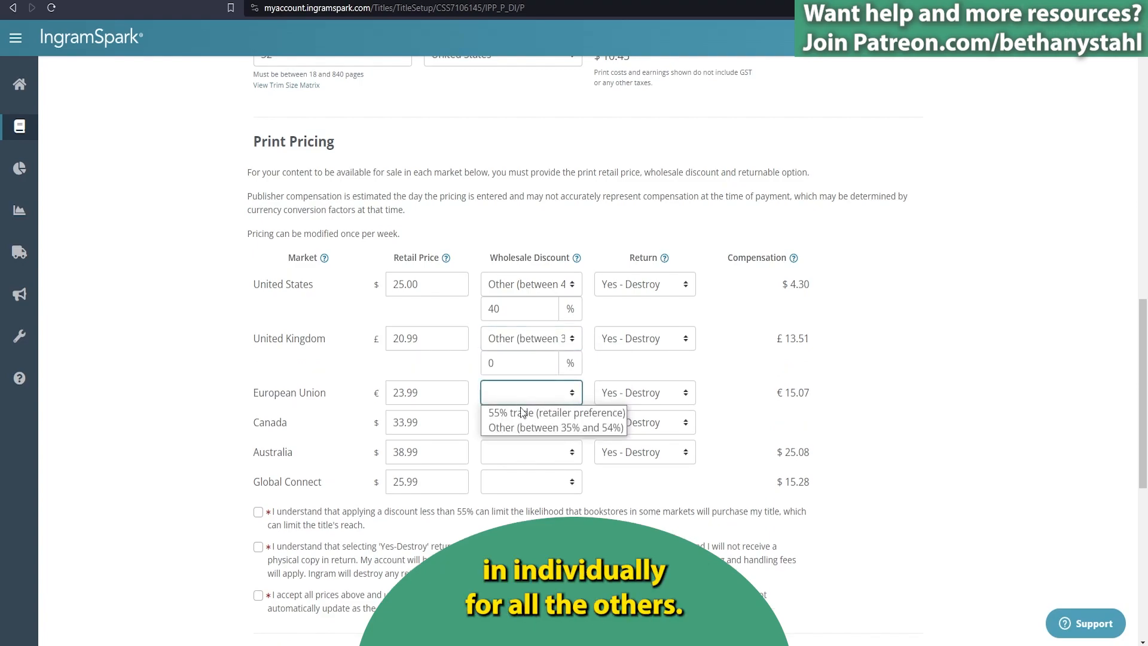
pyautogui.click(520, 427)
pyautogui.click(523, 446)
pyautogui.click(526, 485)
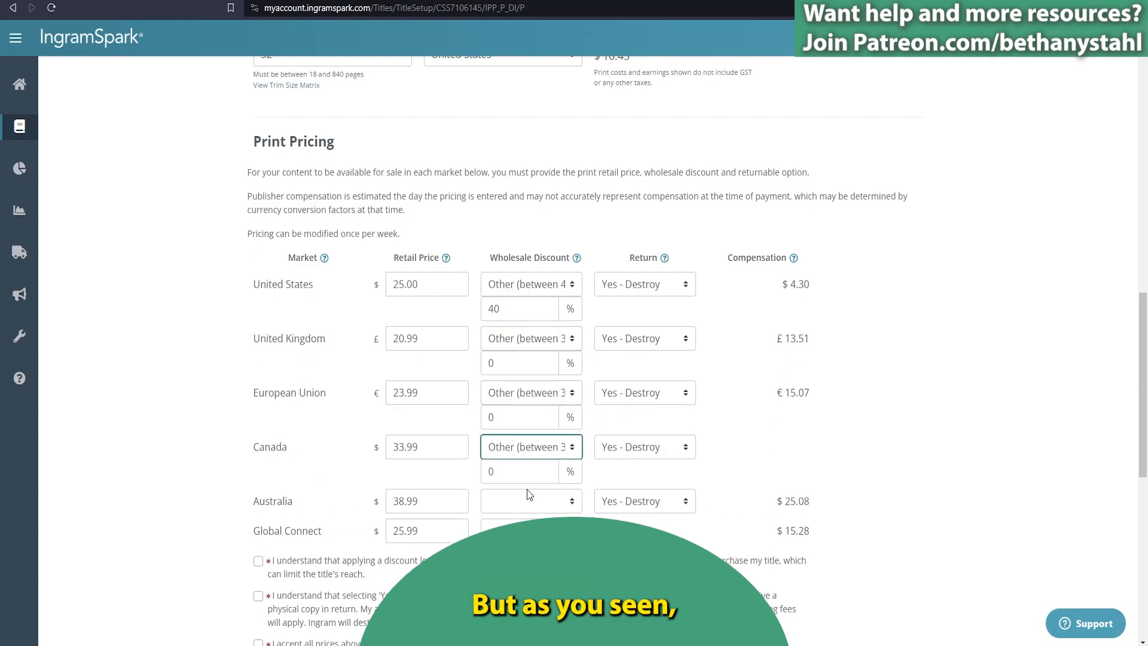
pyautogui.click(527, 500)
pyautogui.click(527, 539)
pyautogui.click(527, 554)
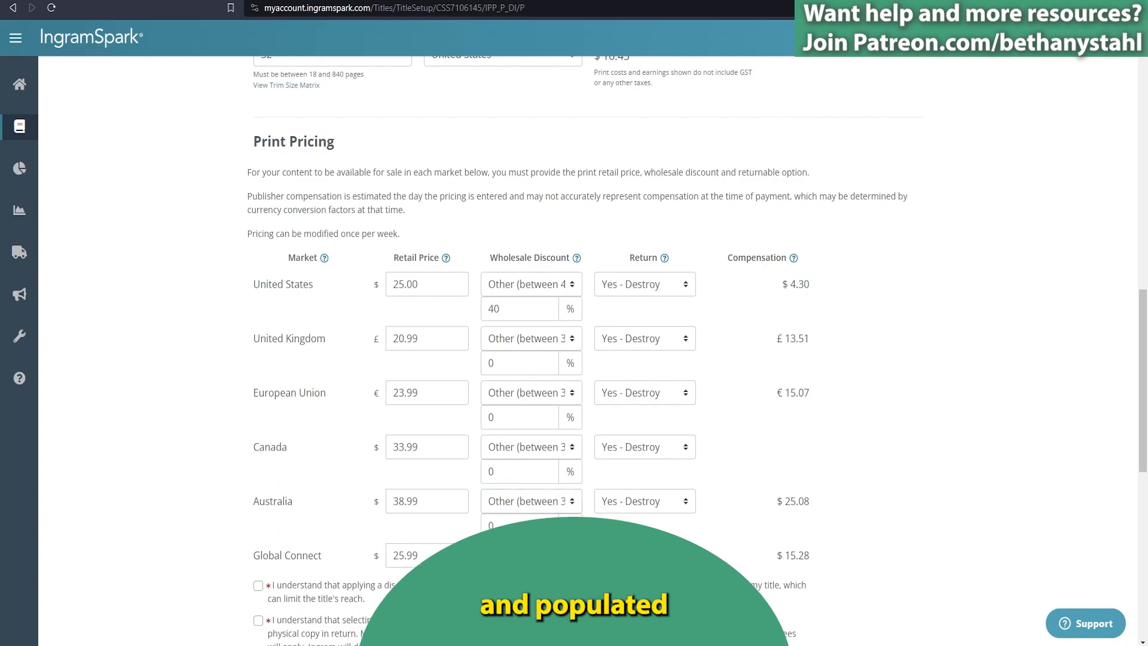
# Set the wholesale discount percentage to 40 for the United Kingdom, European Union, Canada and Australia.
pyautogui.doubleClick(509, 363)
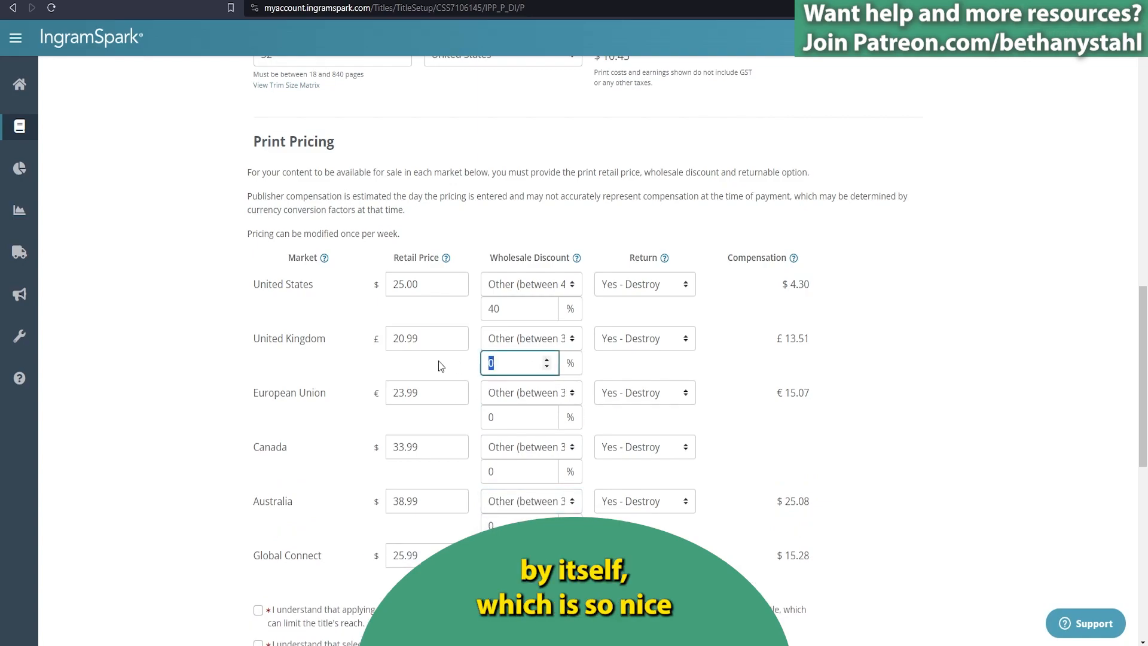
pyautogui.write('40')
pyautogui.moveTo(502, 418); pyautogui.dragTo(474, 419)
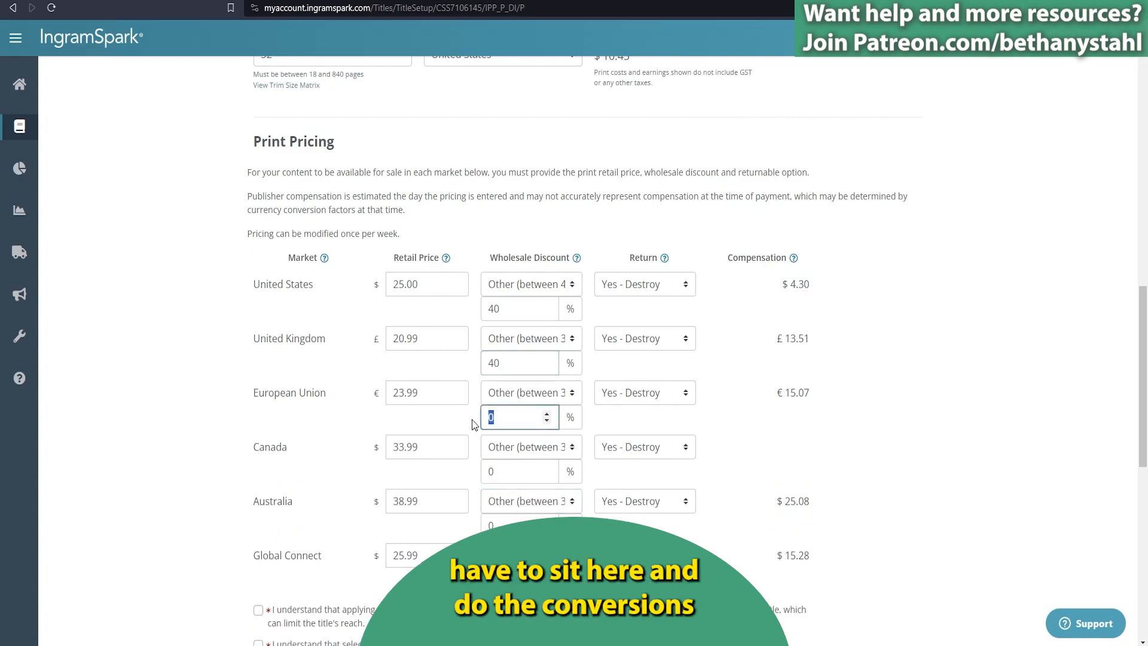
pyautogui.write('40')
pyautogui.moveTo(502, 471); pyautogui.dragTo(471, 476)
pyautogui.write('40')
pyautogui.moveTo(503, 525); pyautogui.dragTo(461, 532)
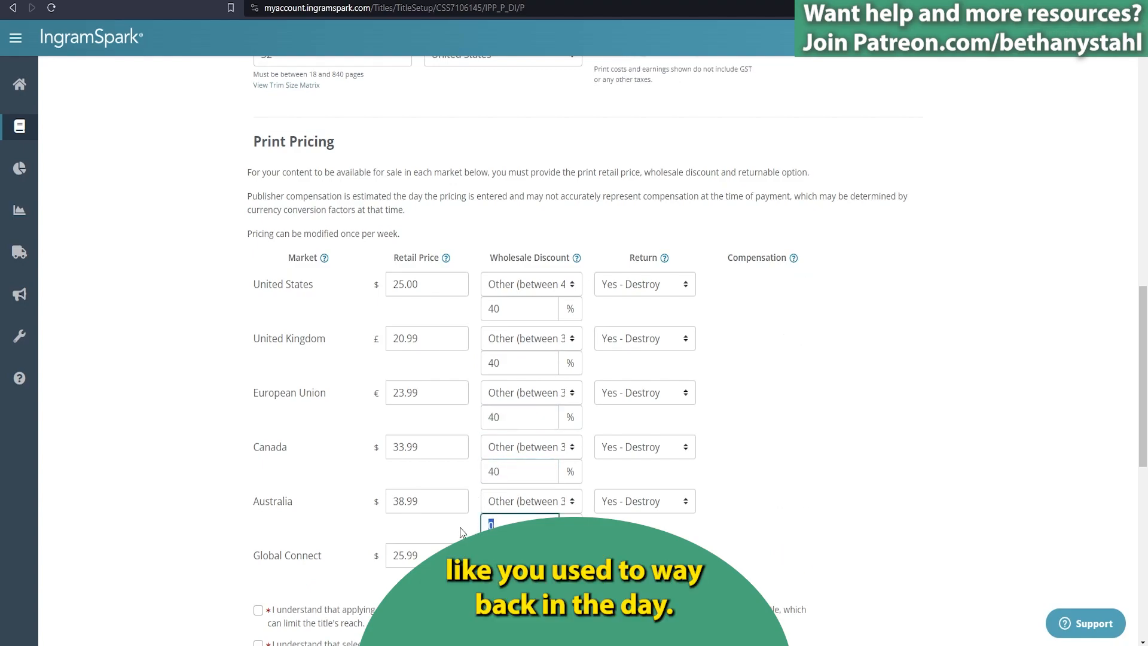
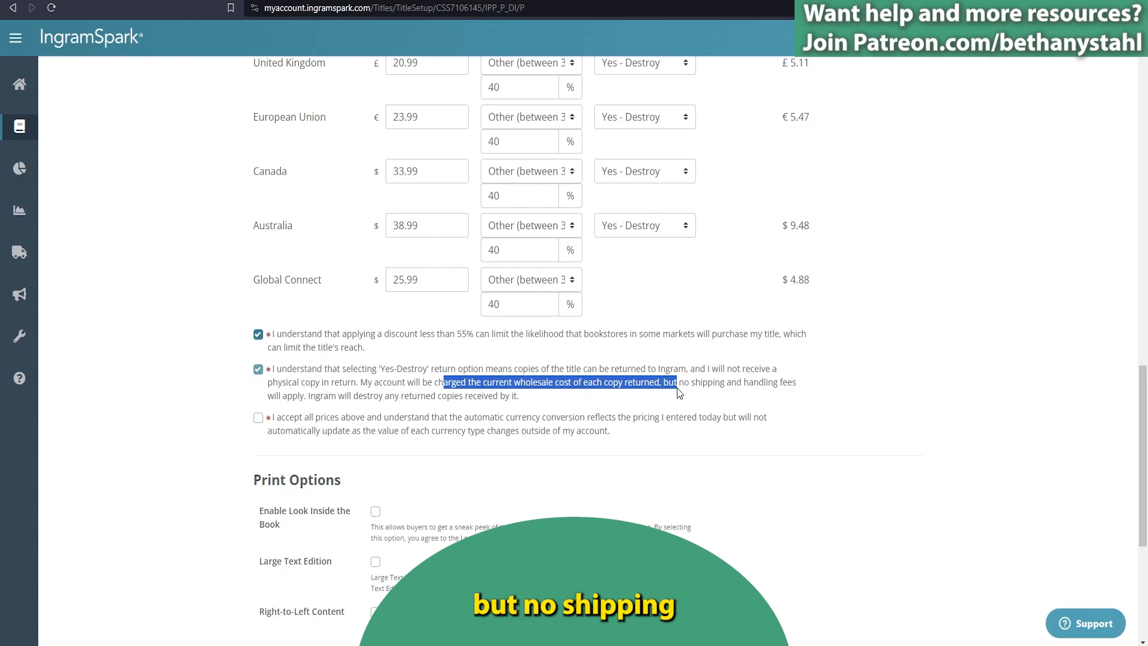
# Set the United States return option to No.
pyautogui.click(681, 394)
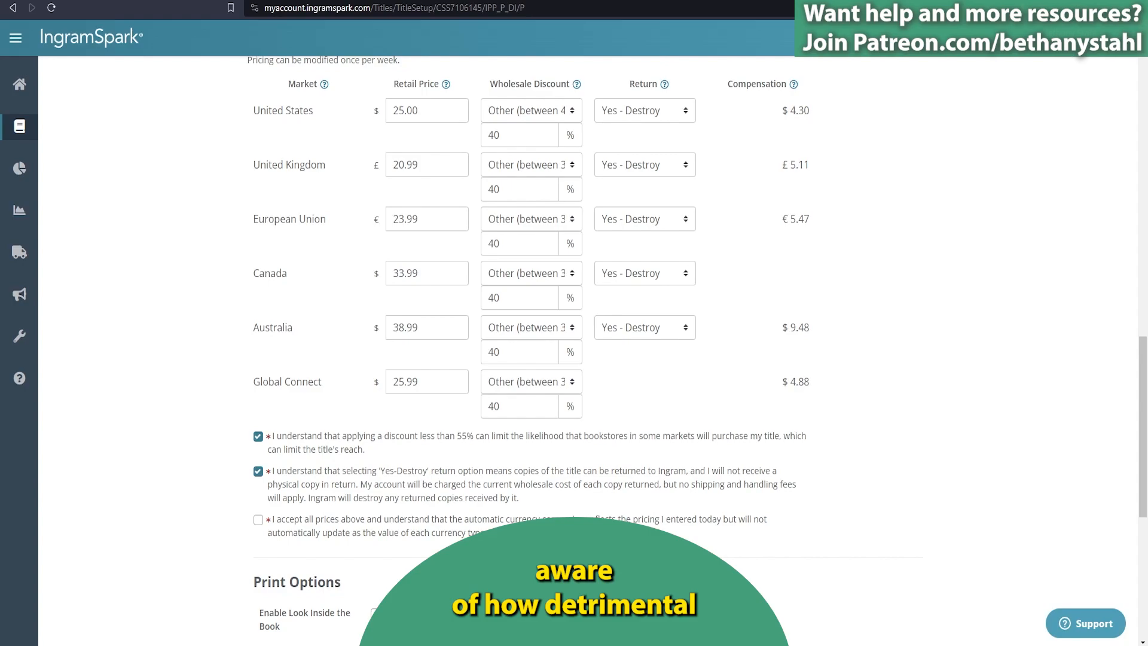
pyautogui.scroll(1, 909, 119)
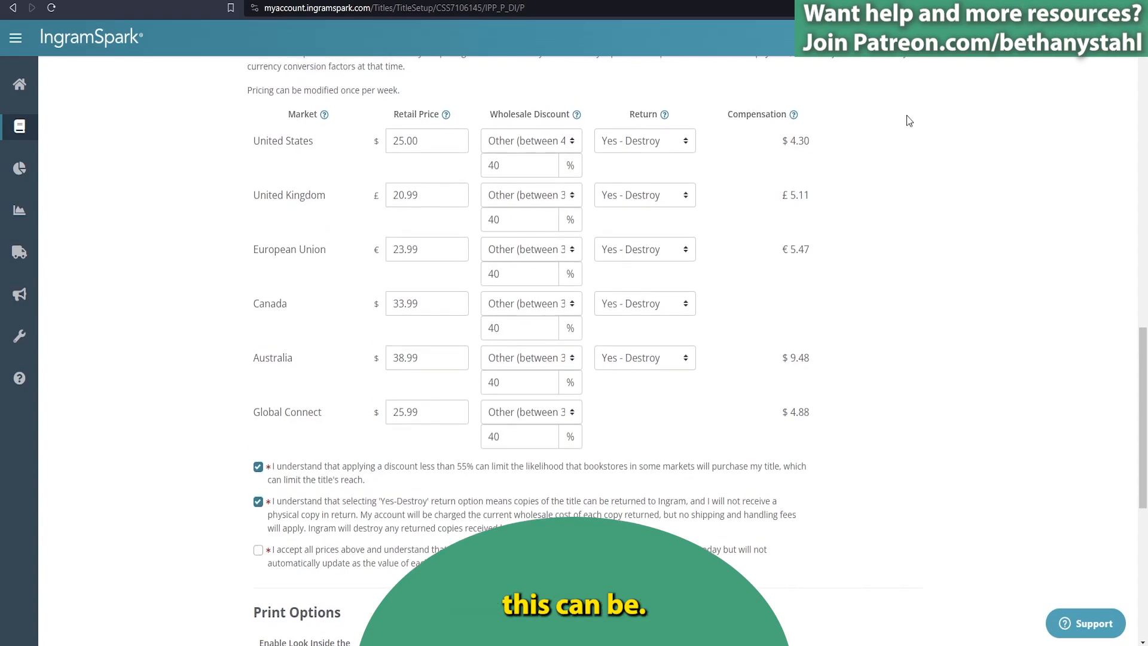
pyautogui.click(658, 150)
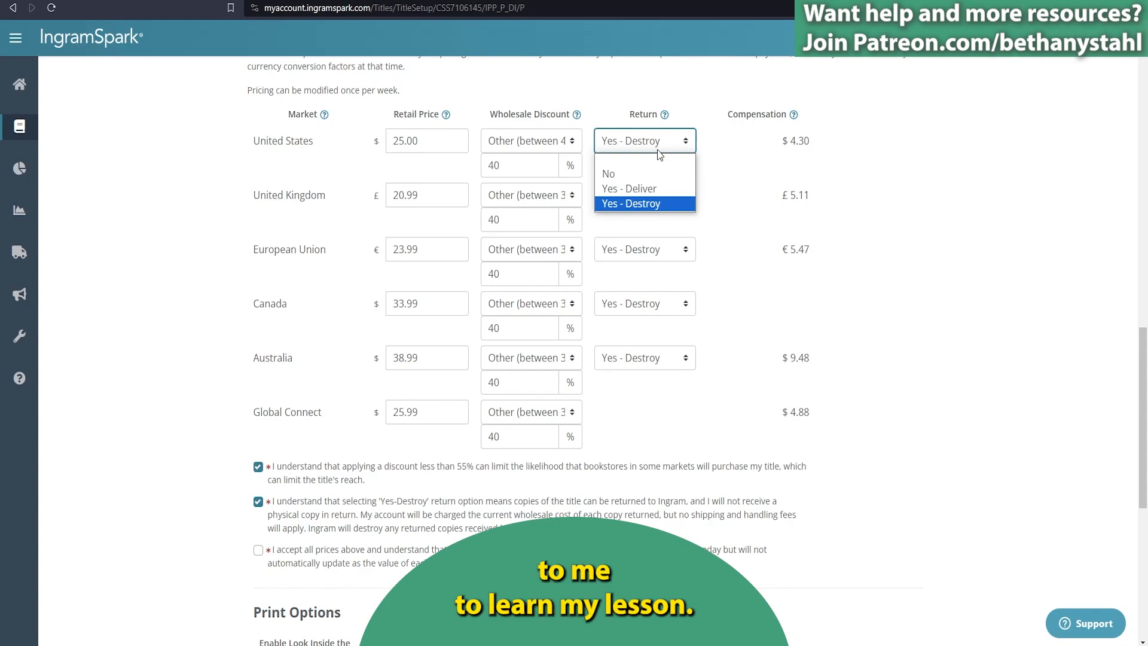
pyautogui.click(637, 175)
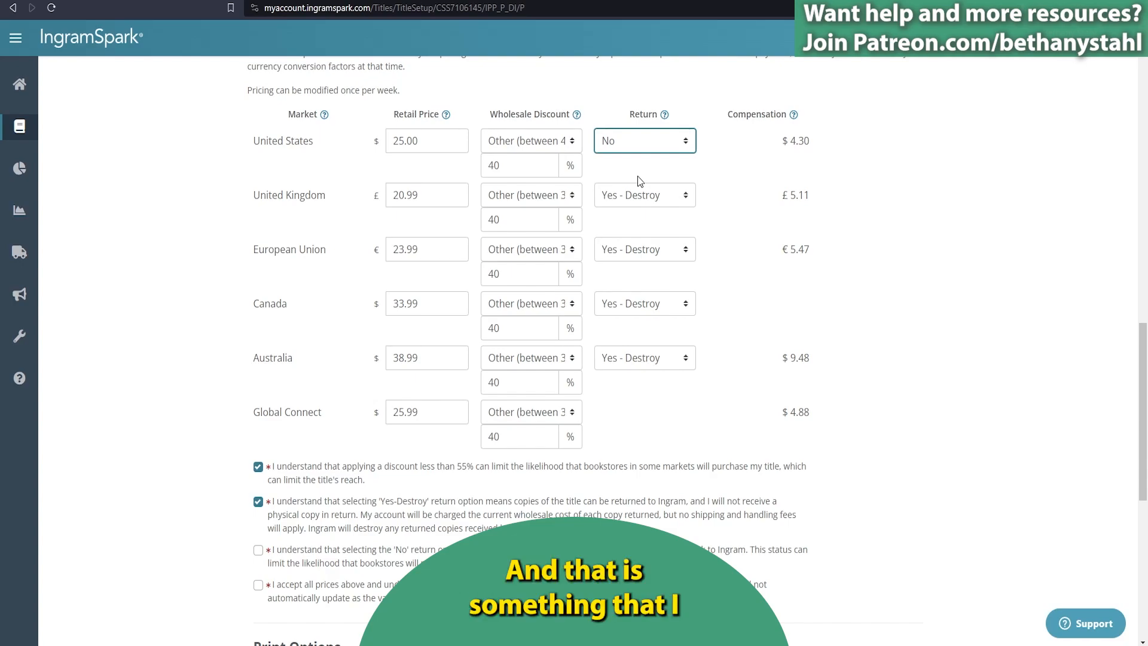
# Set the return option to No for the United Kingdom, European Union, Canada and Australia.
pyautogui.click(639, 195)
pyautogui.click(633, 224)
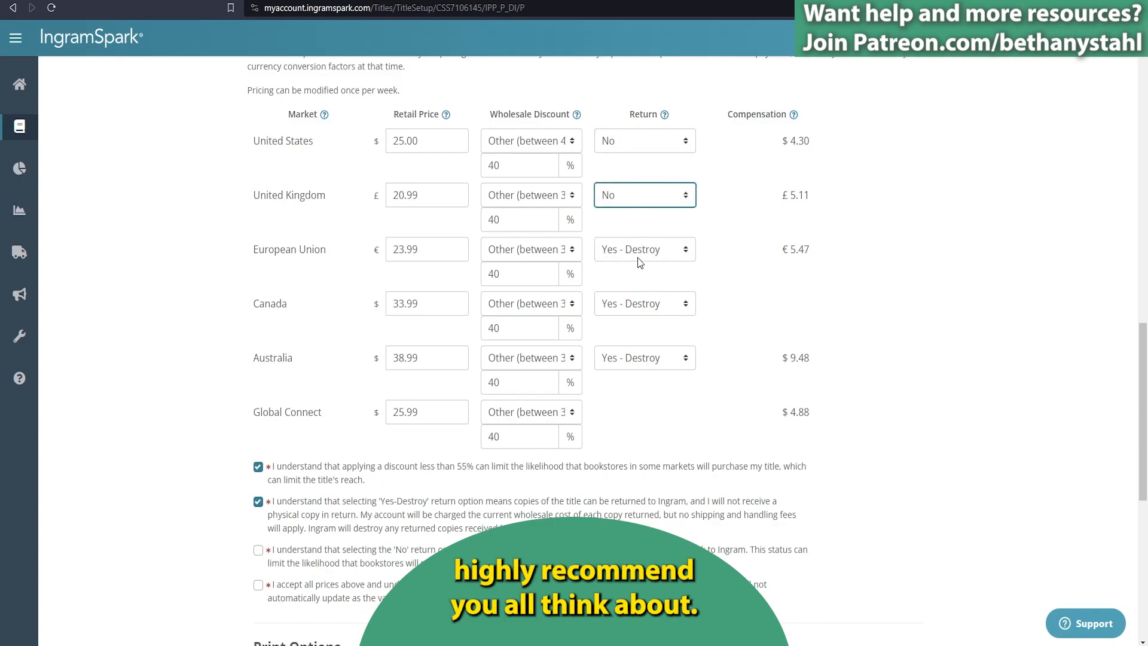
pyautogui.click(638, 258)
pyautogui.click(636, 283)
pyautogui.click(632, 305)
pyautogui.click(629, 346)
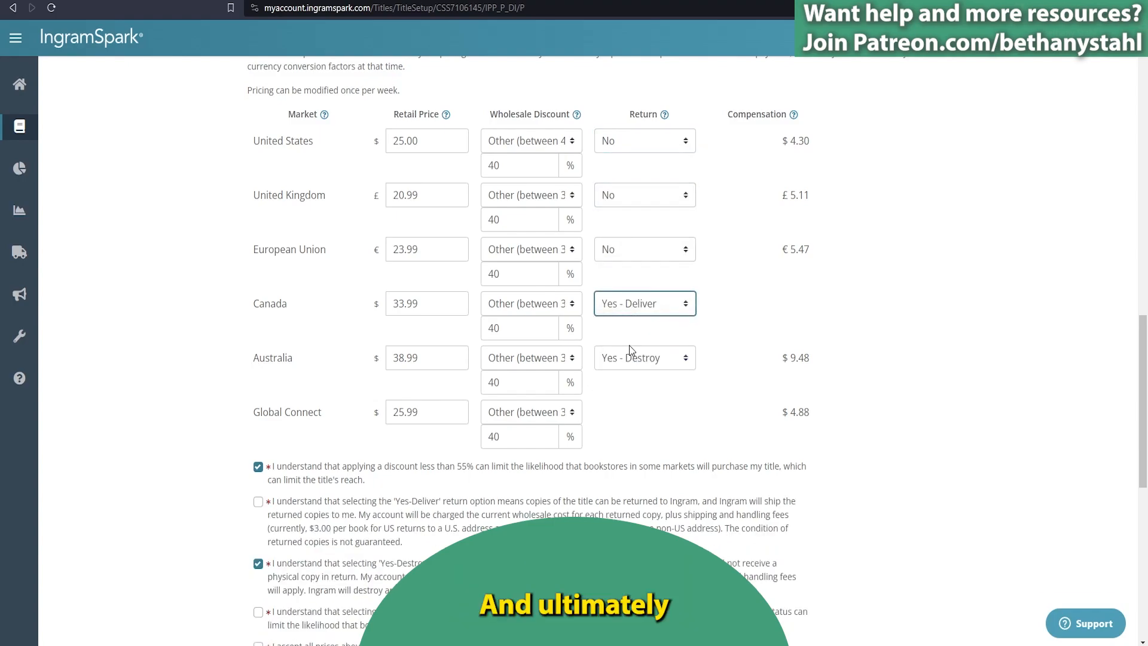
pyautogui.click(631, 304)
pyautogui.click(616, 337)
pyautogui.click(634, 358)
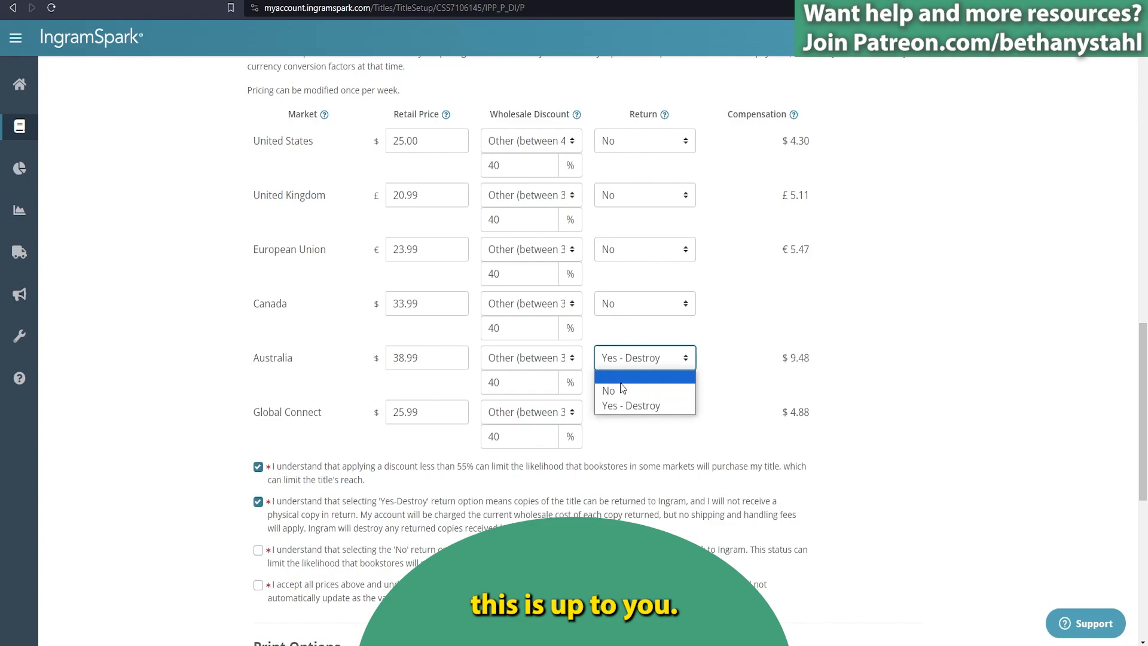
pyautogui.click(623, 391)
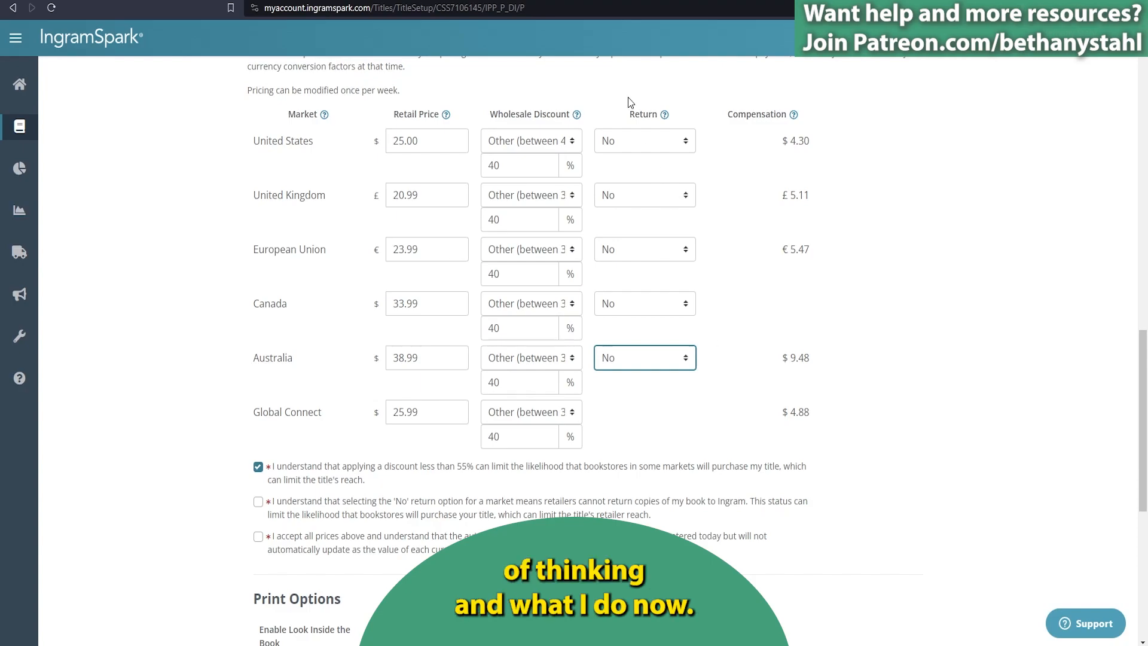
# Keep the United States return option at No and accept the statement about the 'No' return option limiting retailer reach.
pyautogui.click(636, 137)
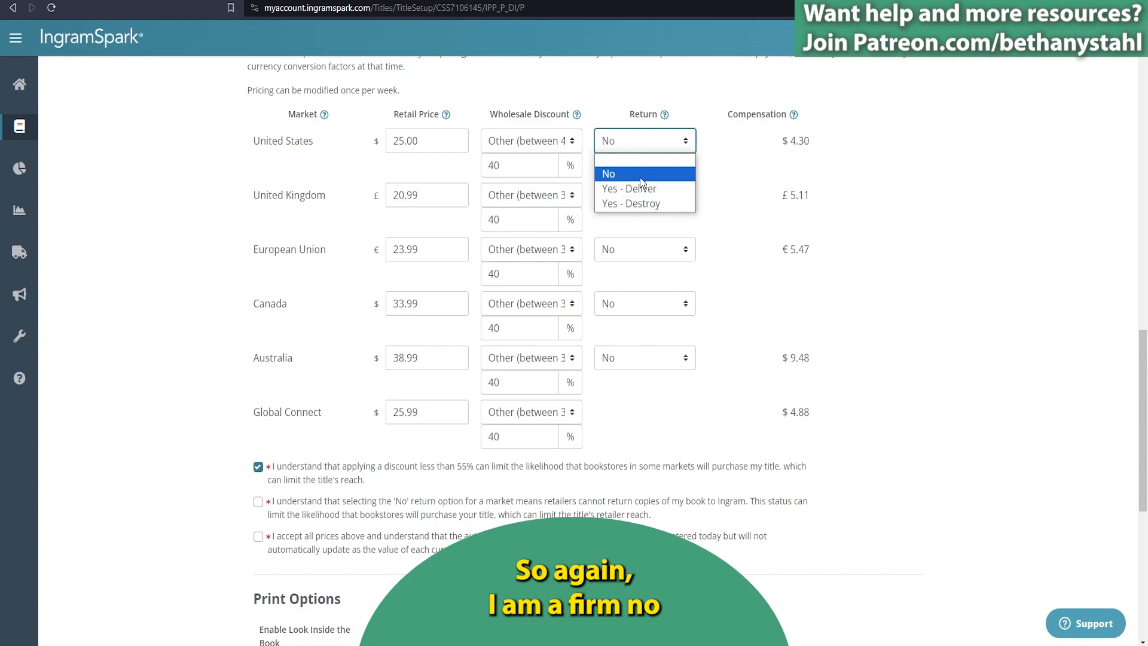
pyautogui.click(639, 175)
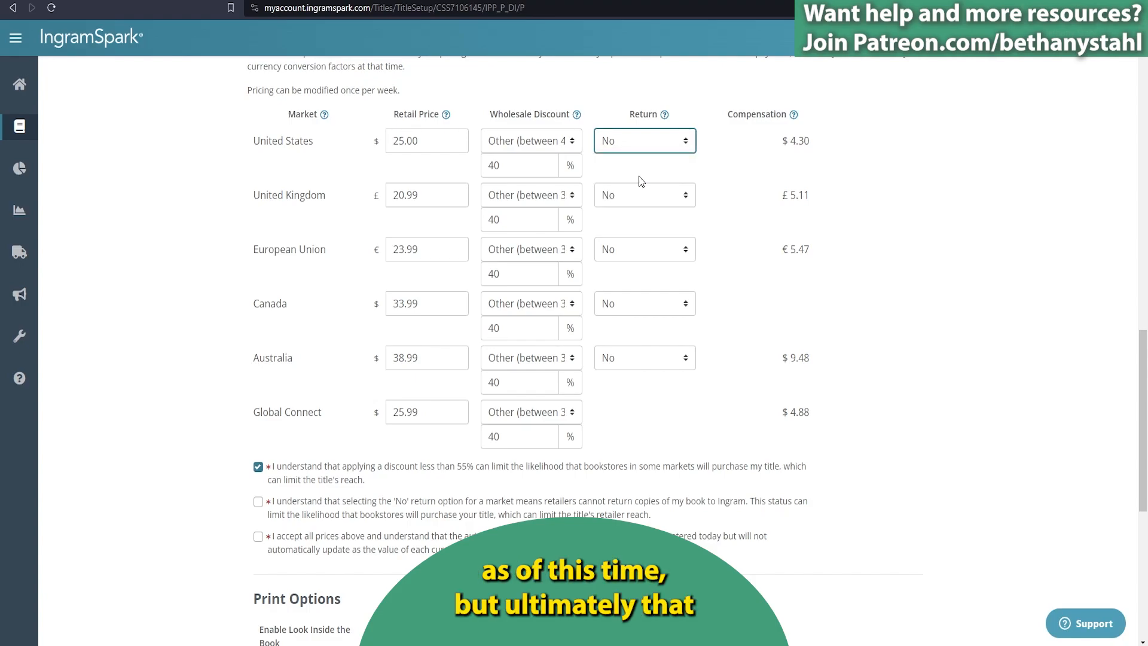
pyautogui.scroll(-2, 514, 386)
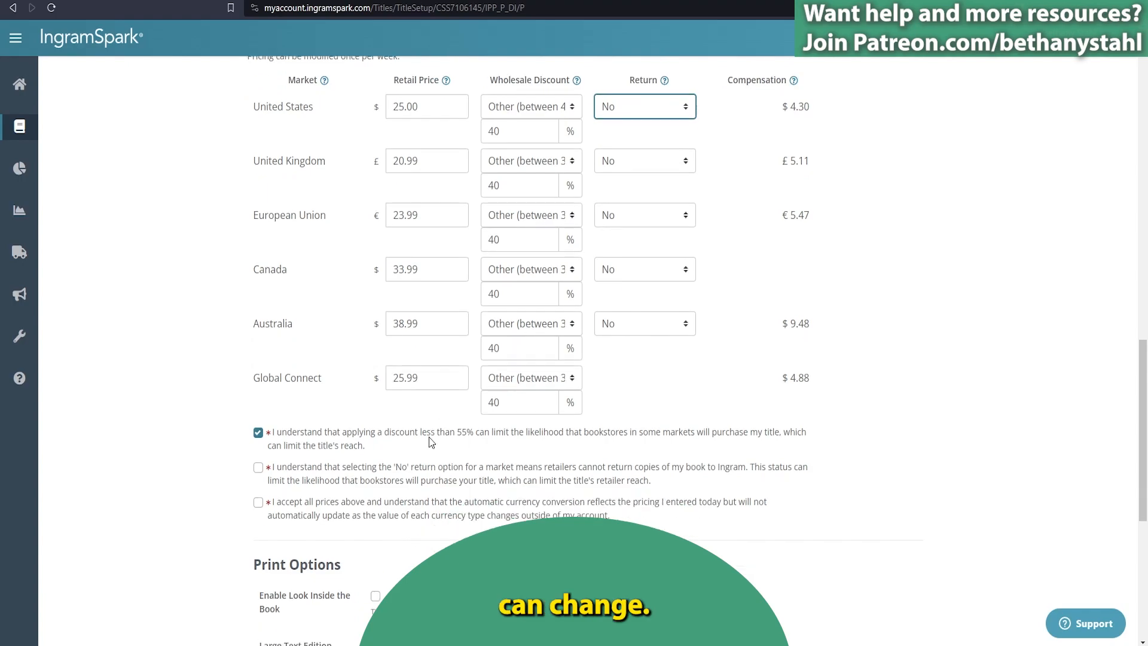
pyautogui.click(258, 418)
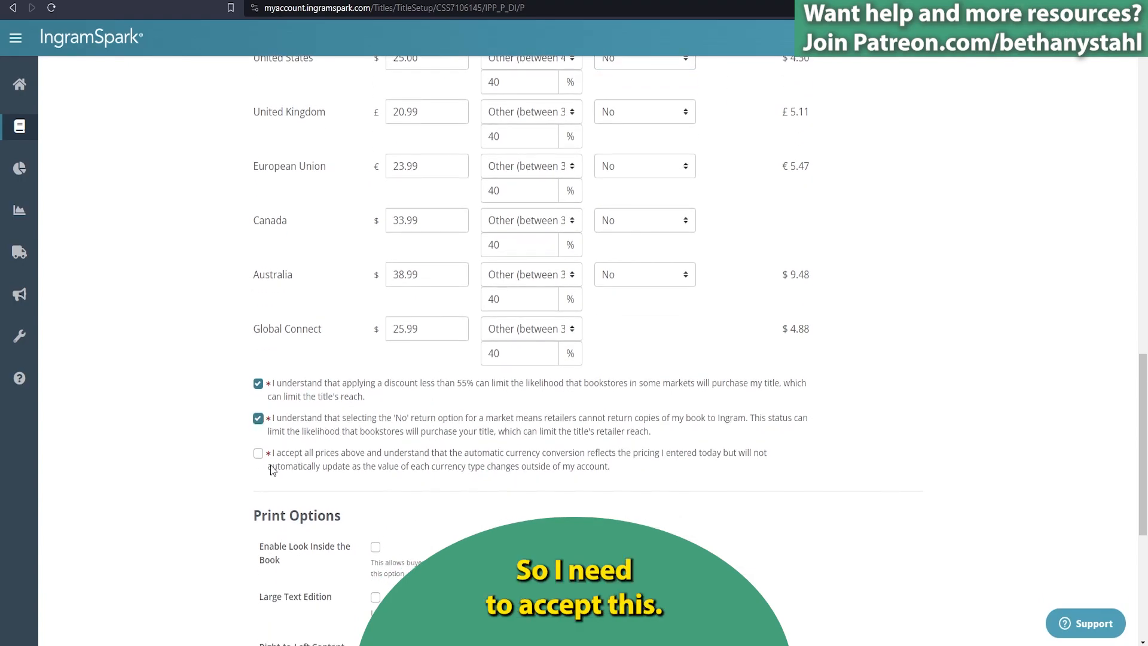
# Accept the statement covering all prices and automatic currency conversion, and proceed to the print upload stage.
pyautogui.click(258, 453)
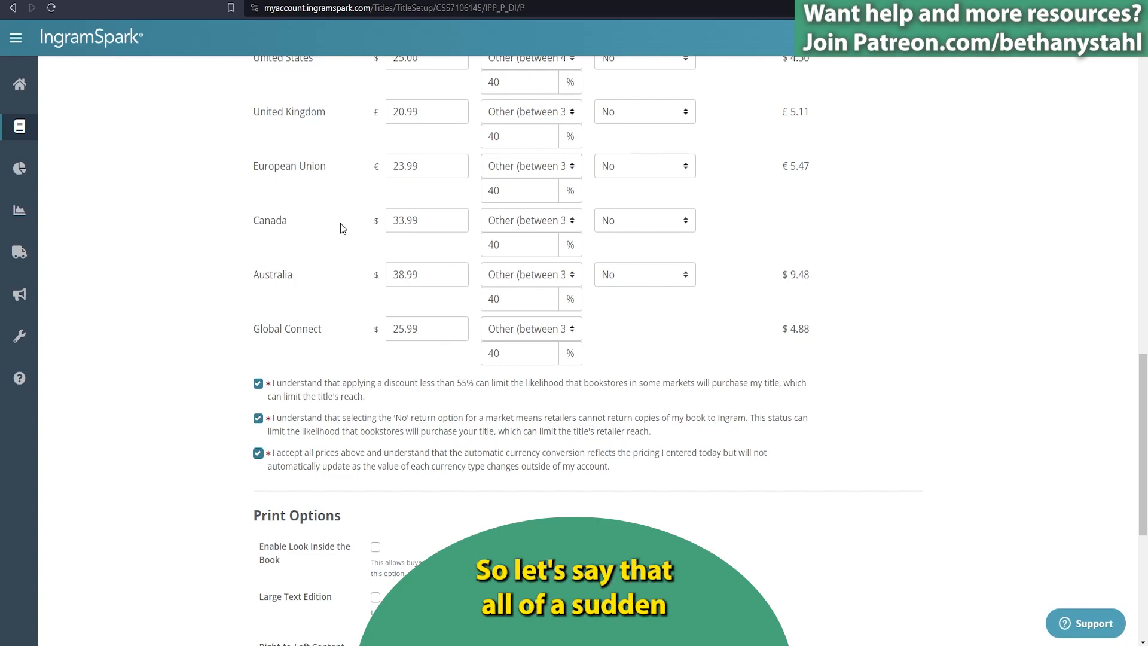
pyautogui.scroll(1, 341, 209)
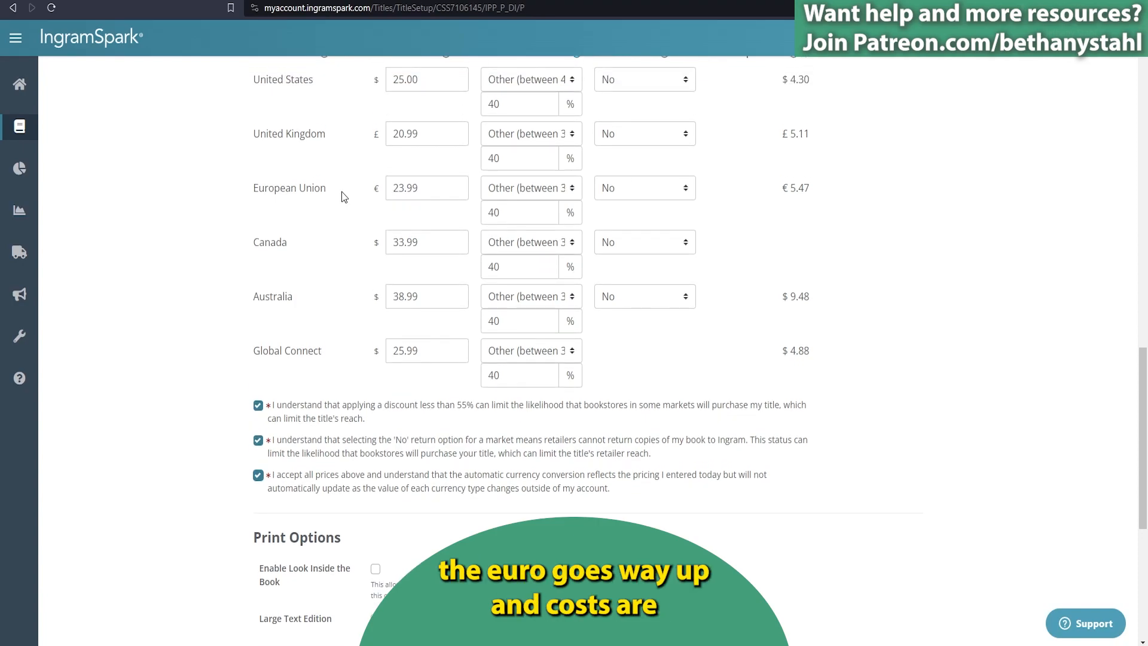
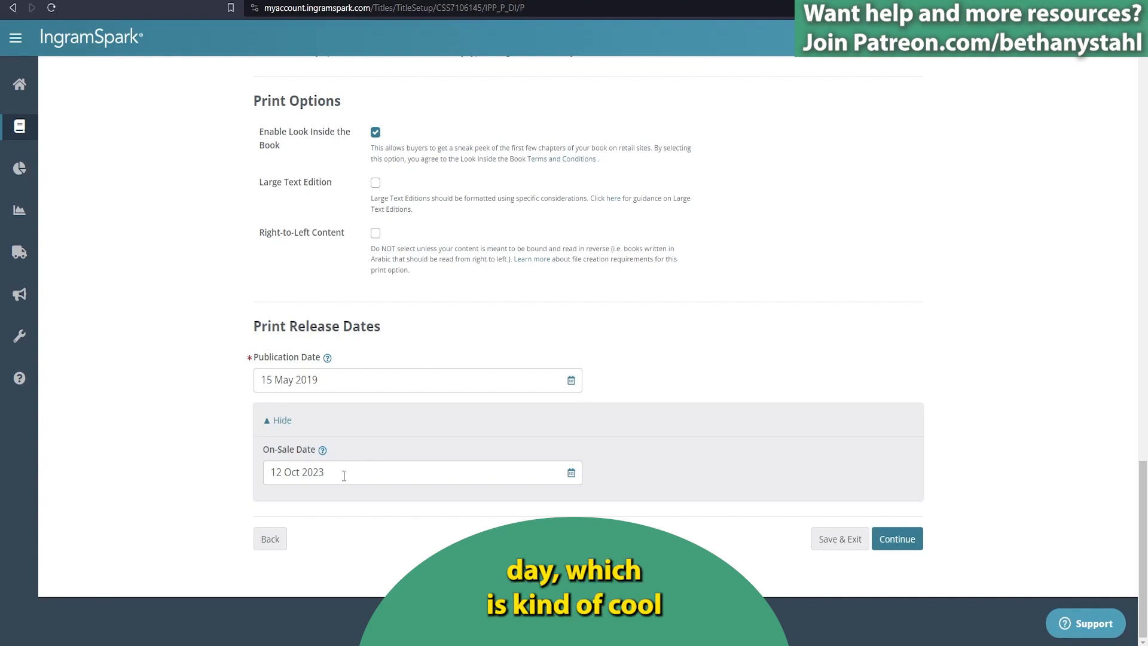
pyautogui.click(897, 539)
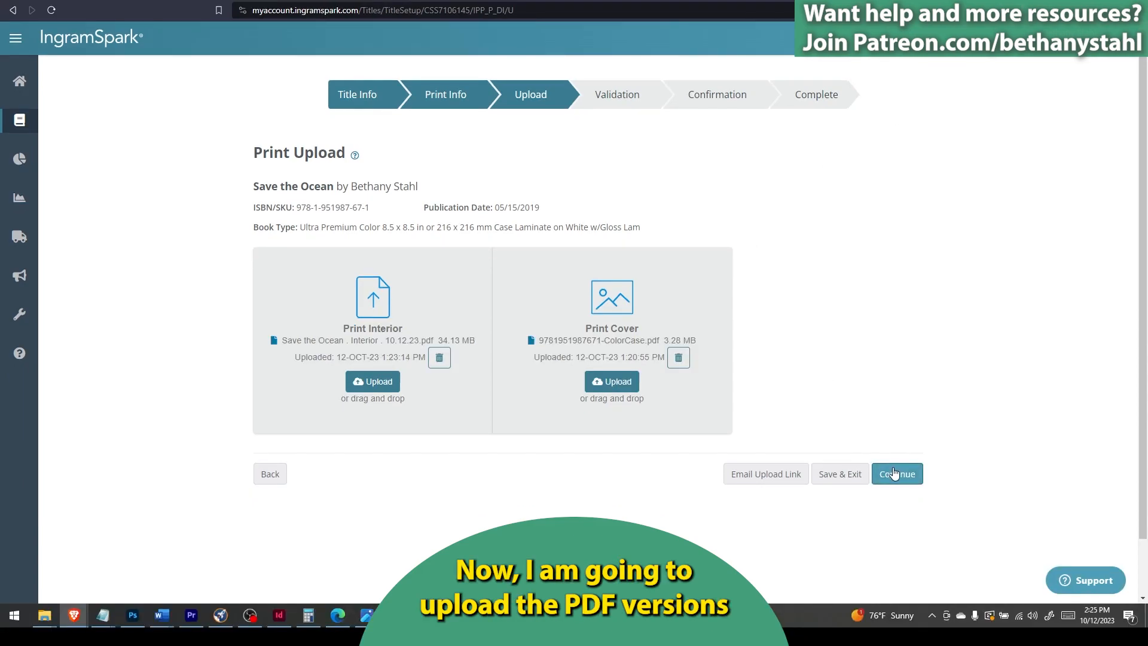
# Proceed with the uploaded interior and cover files, authorize IngramSpark to establish the title, and complete the submission.
pyautogui.click(895, 472)
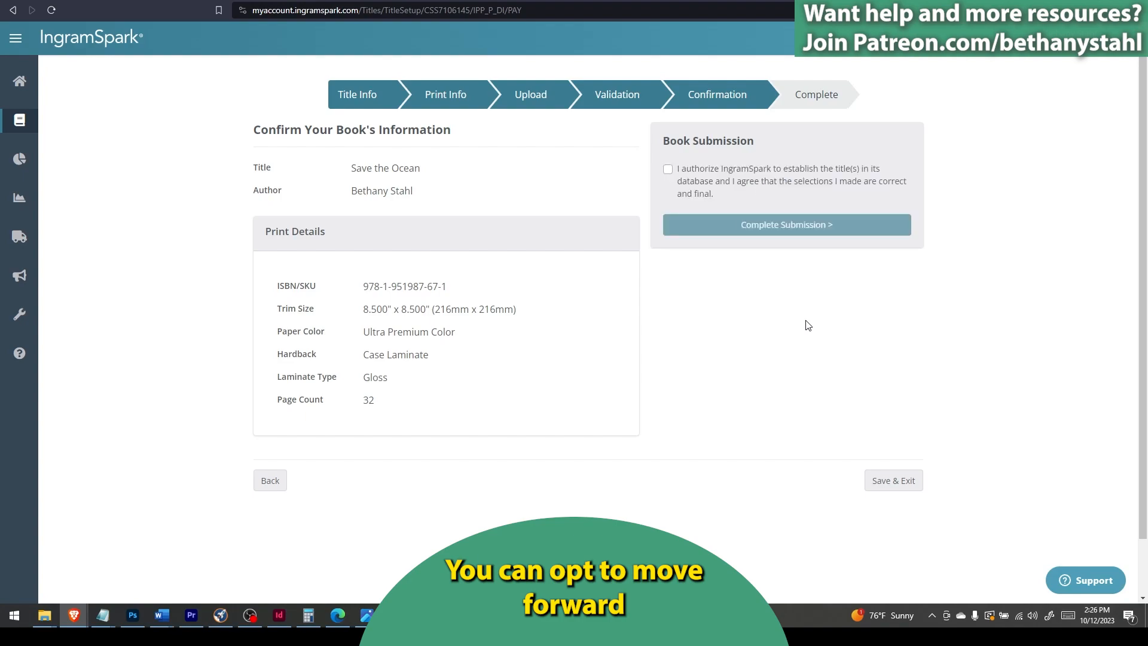
pyautogui.click(668, 169)
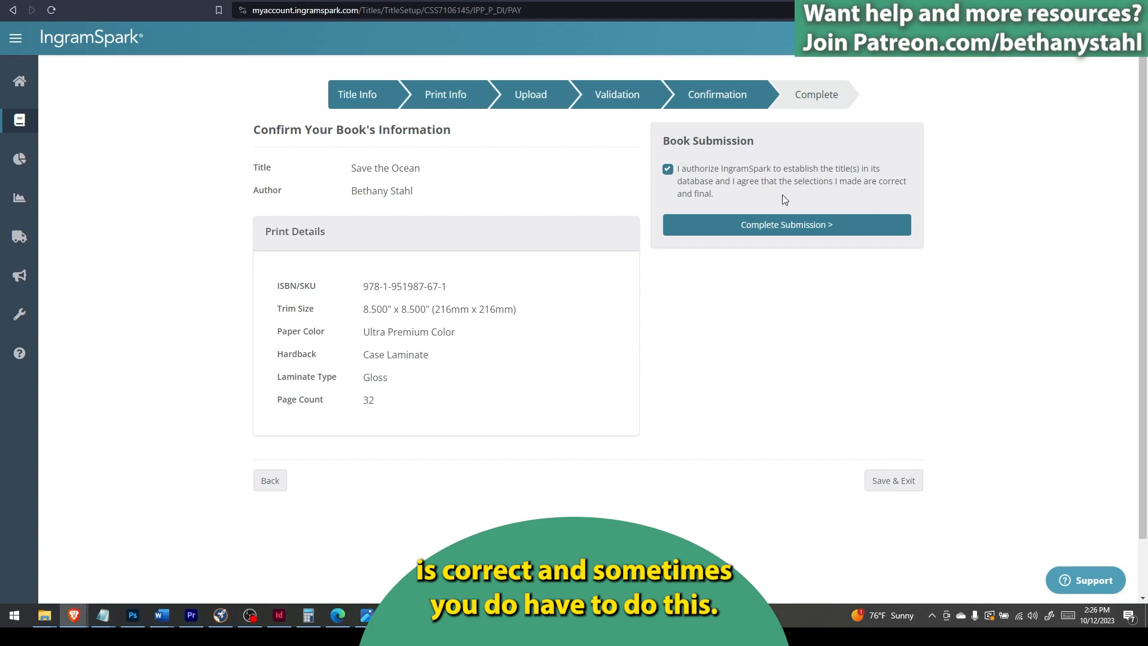
pyautogui.click(780, 225)
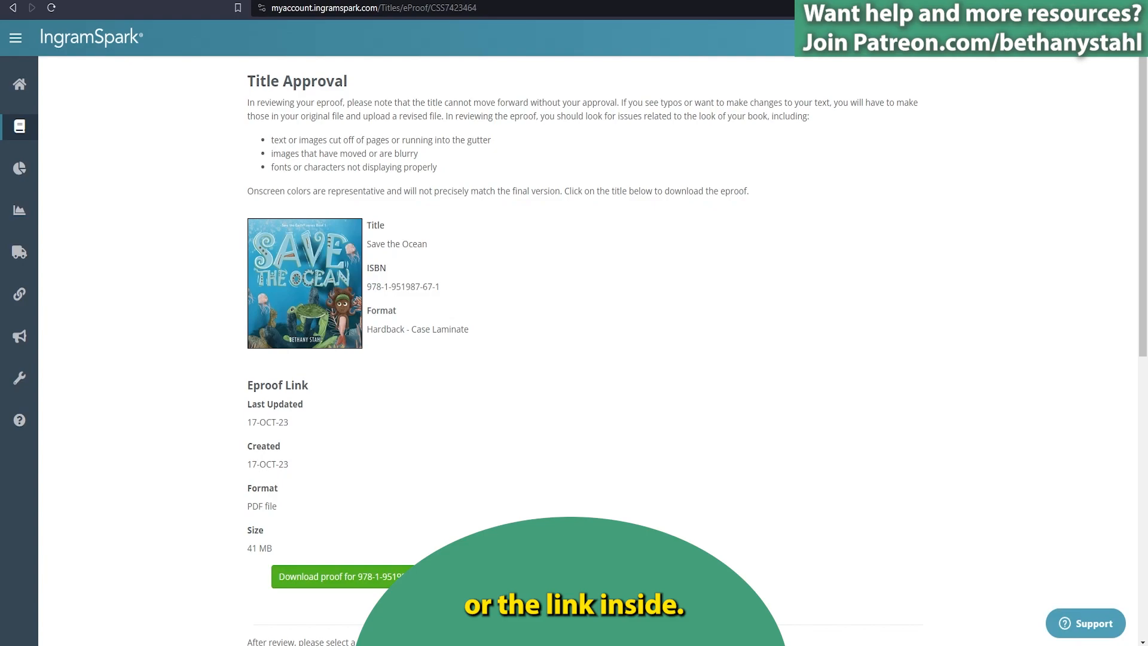
# Download the eproof PDF for Save the Ocean and enlarge its viewing window.
pyautogui.scroll(-2, 355, 493)
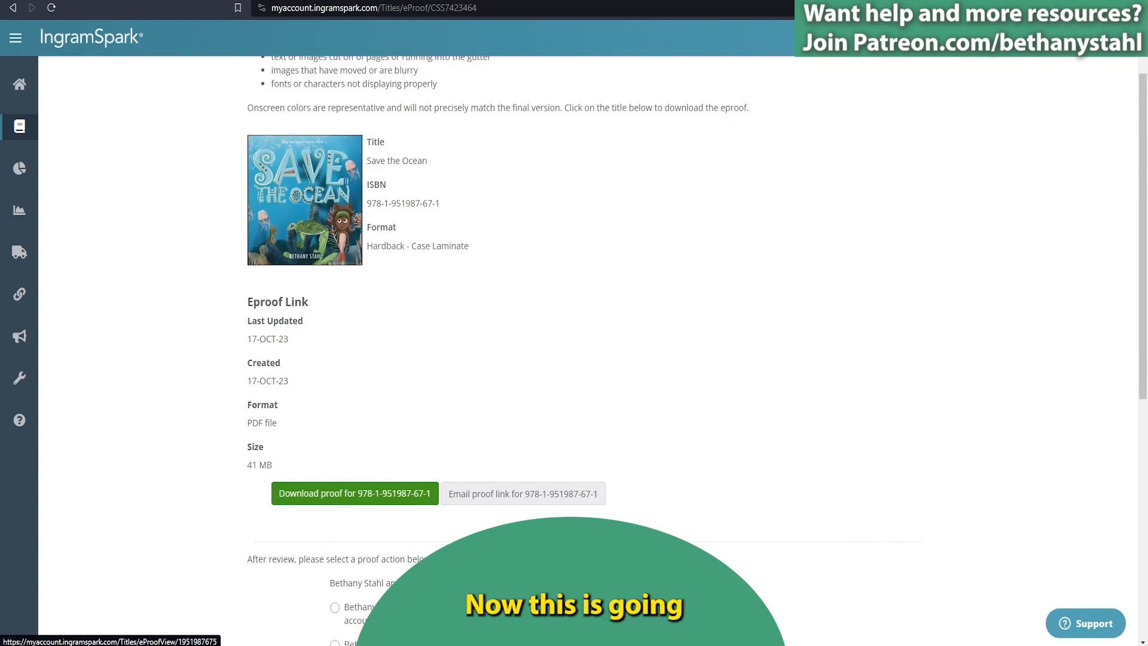
pyautogui.click(354, 493)
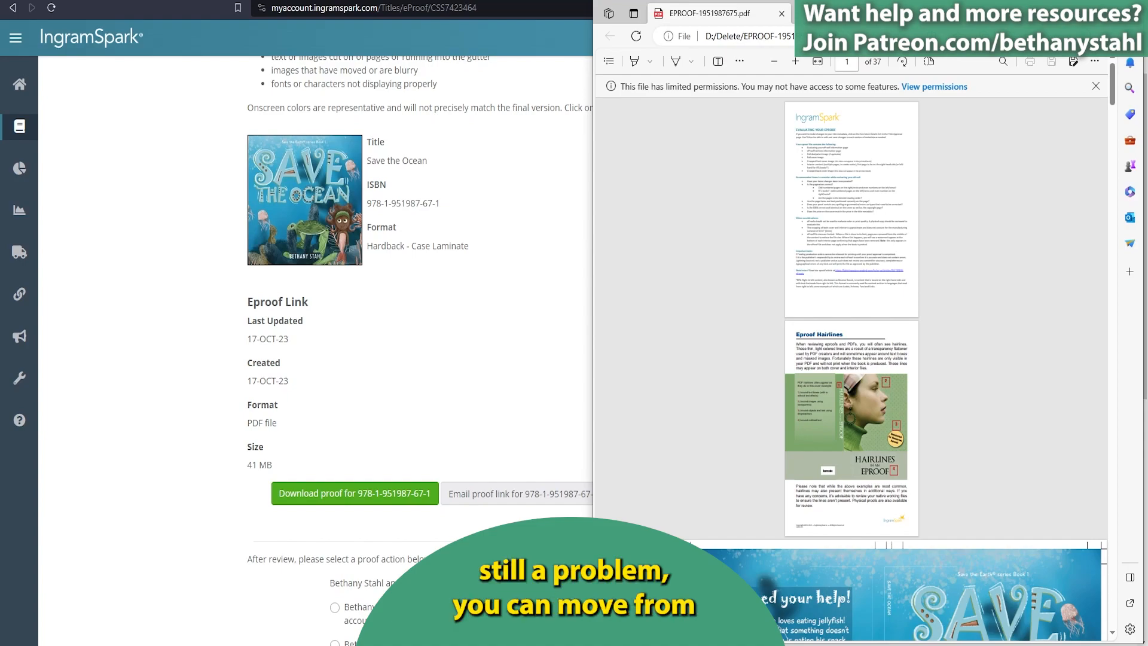
pyautogui.scroll(-1, 851, 358)
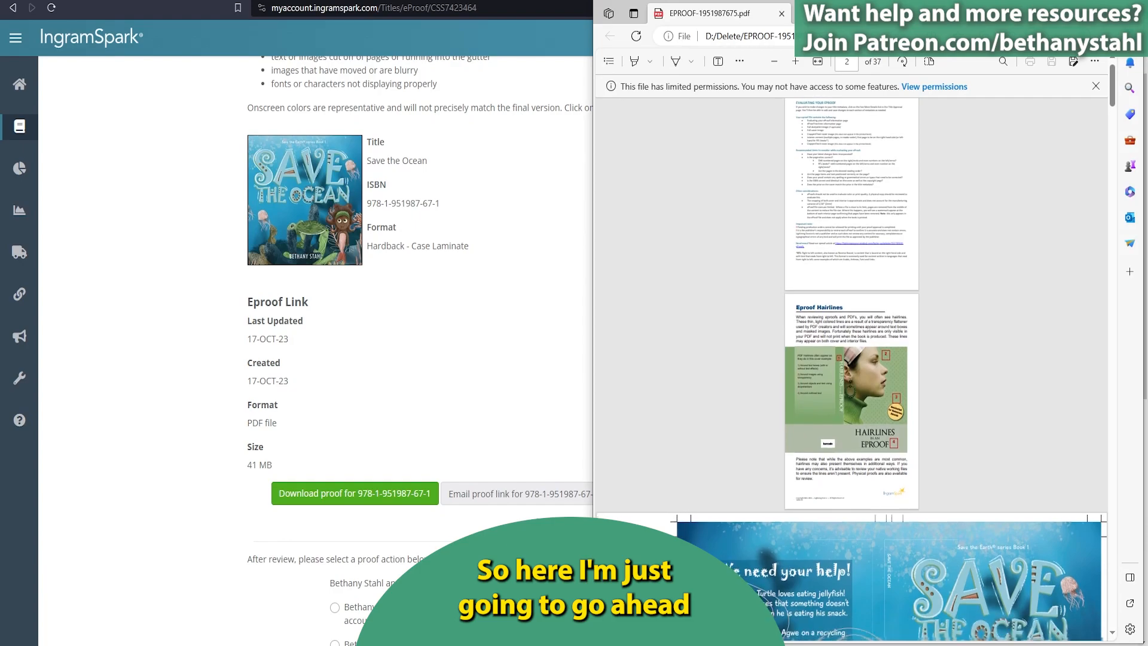
pyautogui.press('super+Up')
# Examine the full cover spread on page 3 of the eproof, especially around the spine title, for thin white lines.
pyautogui.scroll(-7, 557, 359)
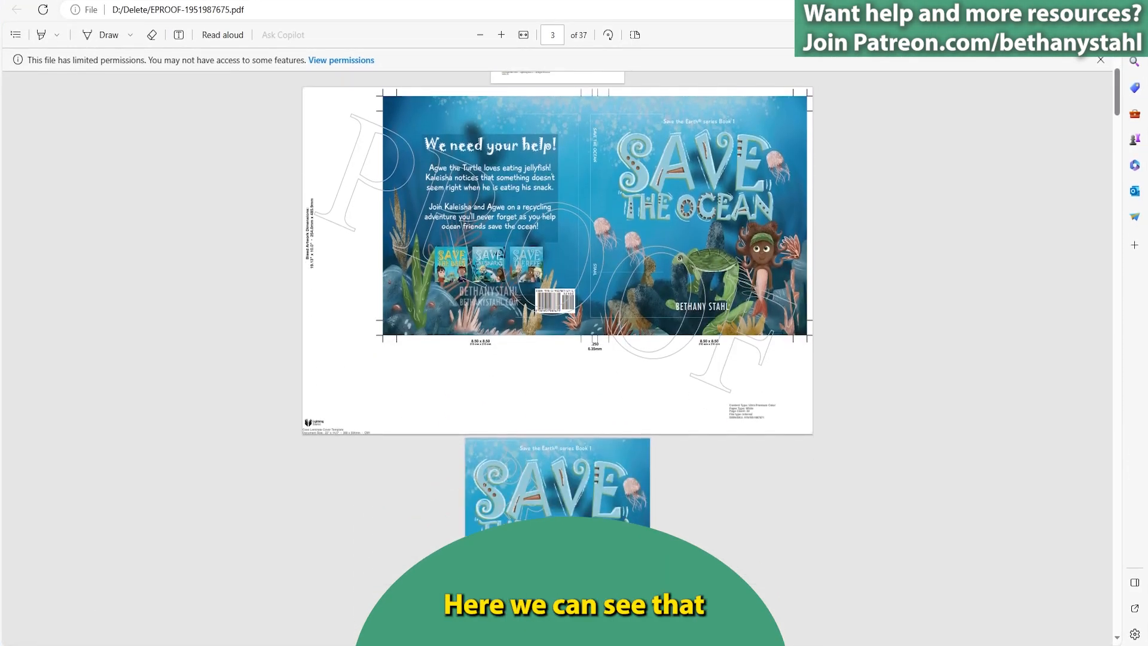
pyautogui.scroll(5, 557, 287)
pyautogui.scroll(2, 558, 287)
pyautogui.scroll(-2, 558, 287)
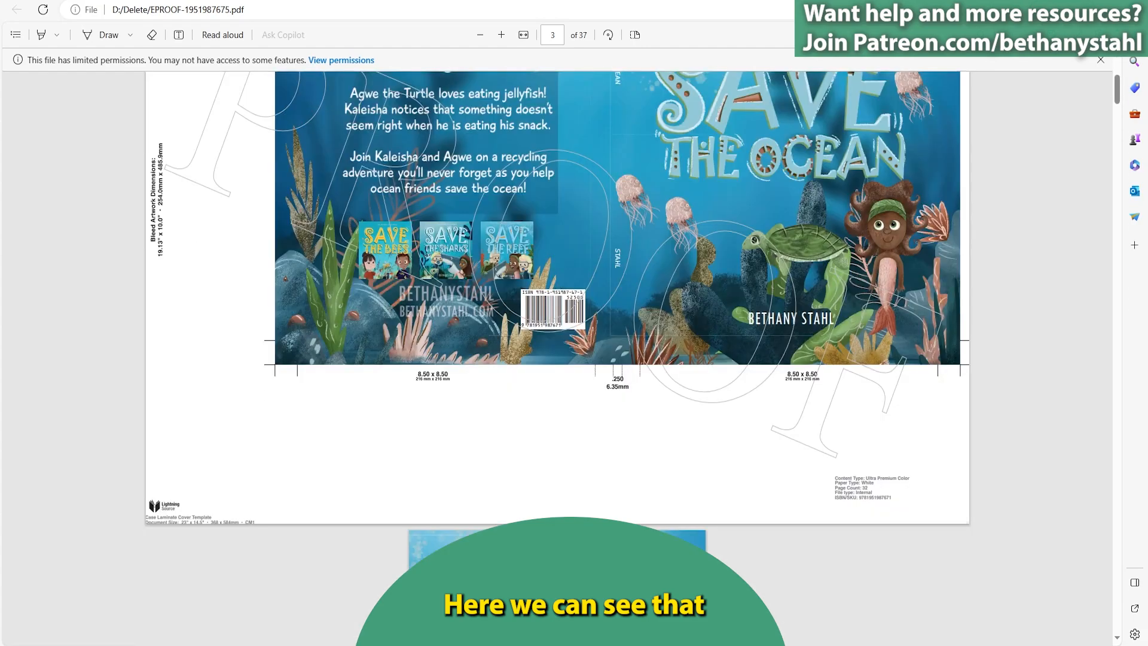
pyautogui.scroll(3, 558, 358)
pyautogui.scroll(3, 642, 262)
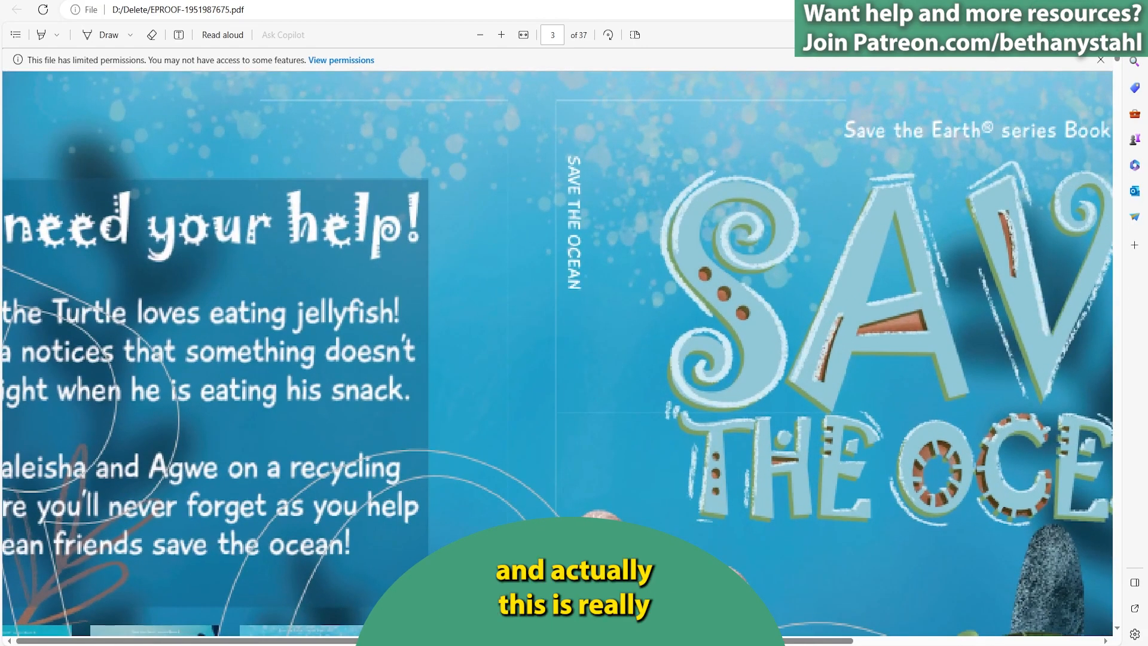
pyautogui.scroll(2, 641, 262)
pyautogui.scroll(2, 641, 261)
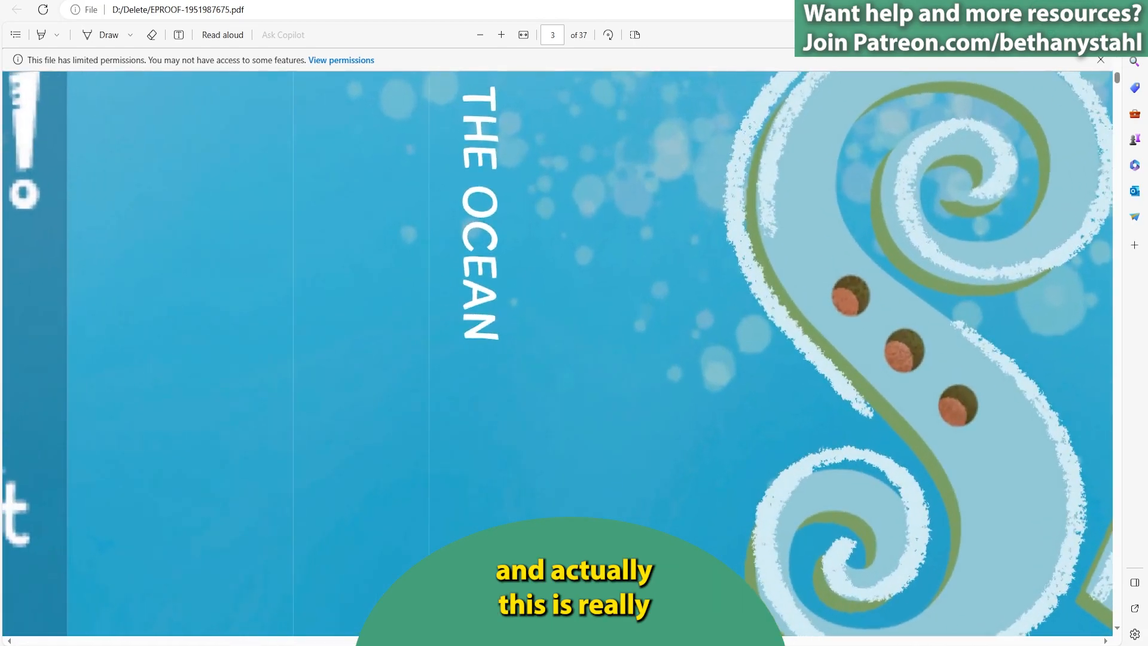
pyautogui.scroll(-3, 642, 262)
pyautogui.scroll(-2, 642, 262)
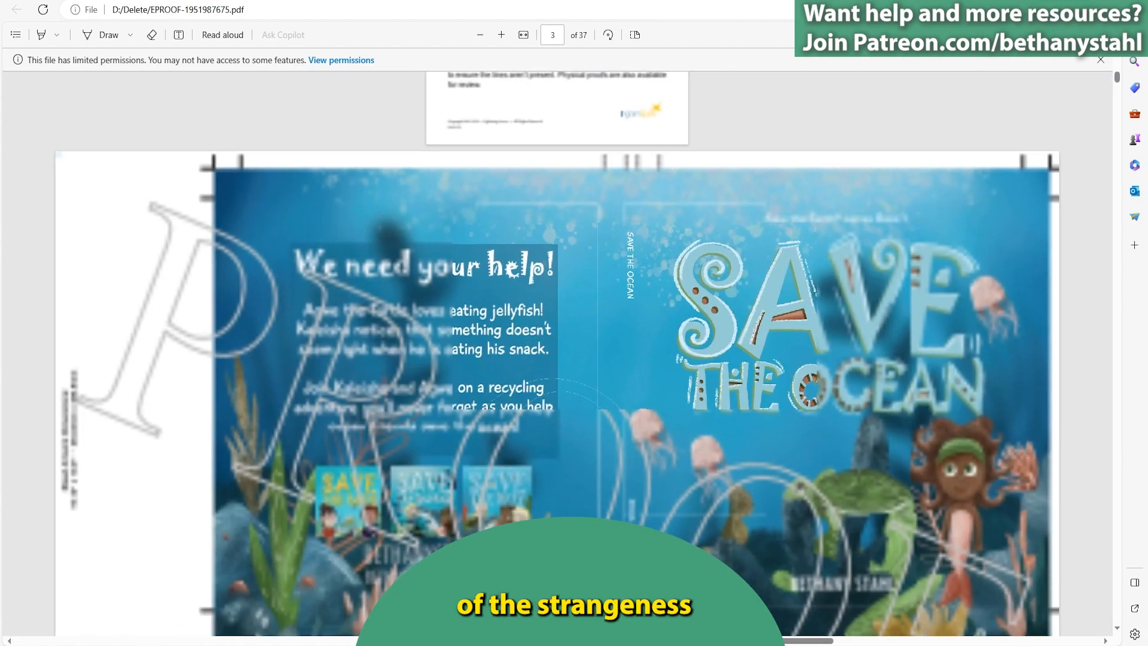
pyautogui.scroll(-3, 641, 287)
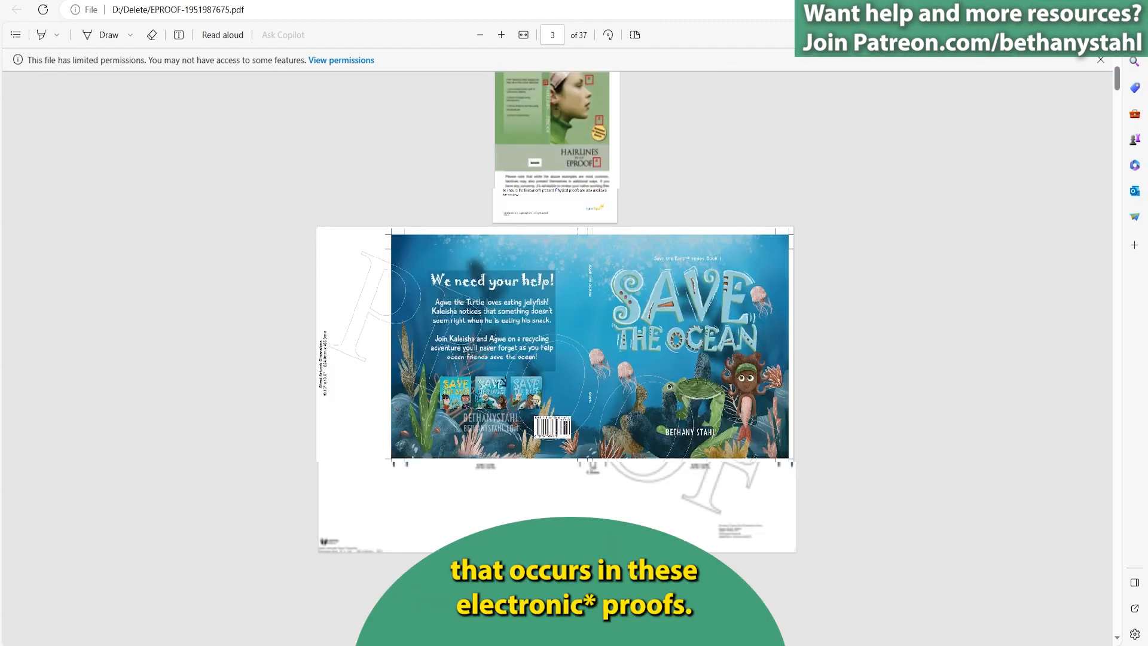
pyautogui.scroll(-3, 557, 311)
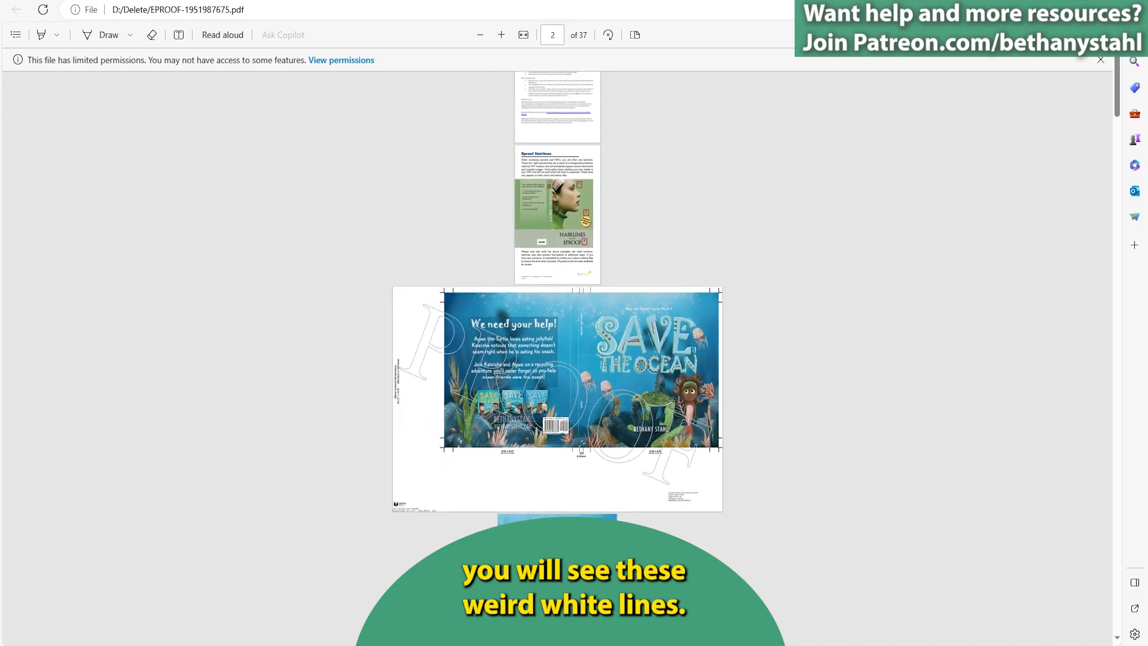
# Compare how the thin white lines around the spine and jellyfish artwork appear at several magnifications.
pyautogui.scroll(2, 443, 454)
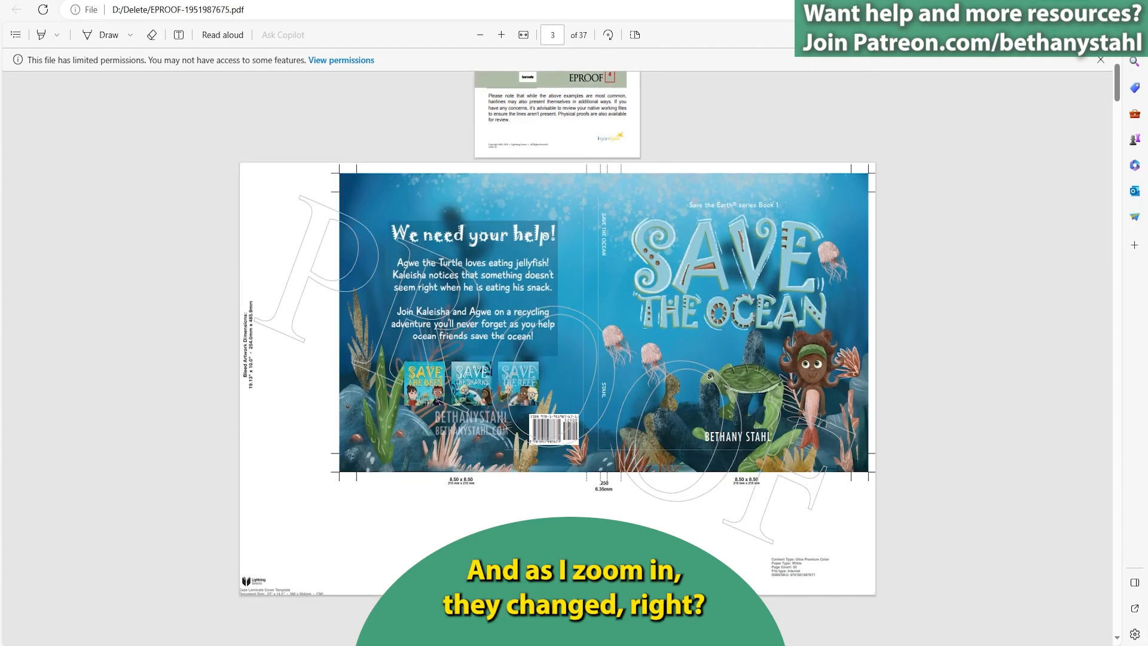
pyautogui.scroll(2, 558, 350)
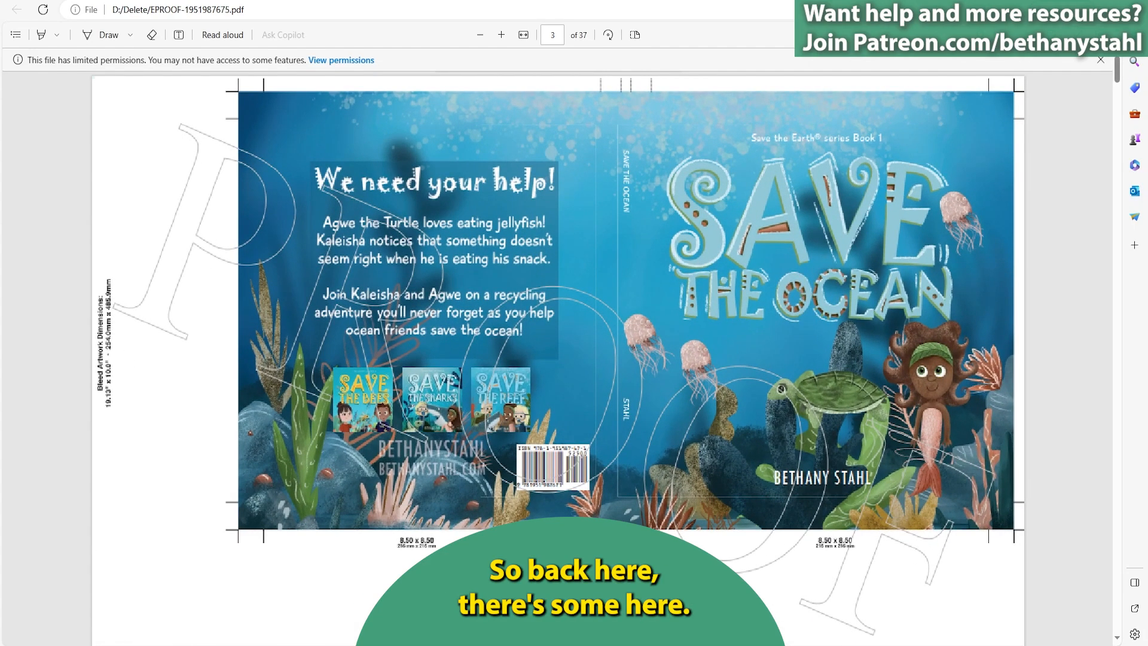
pyautogui.scroll(-5, 558, 351)
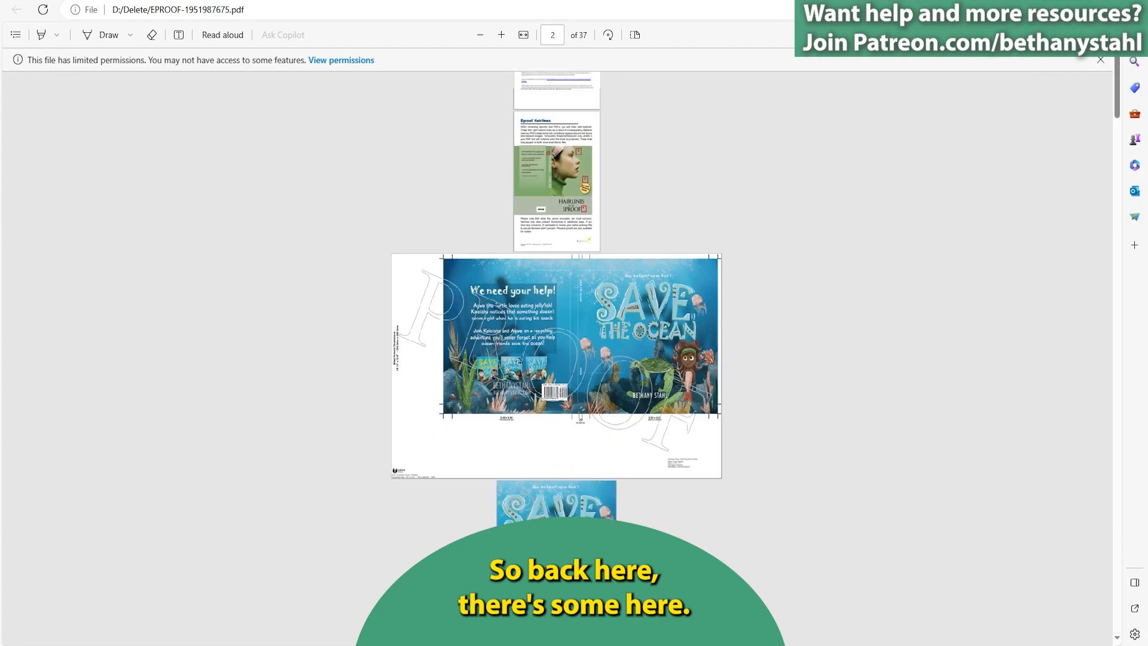
pyautogui.scroll(2, 555, 375)
pyautogui.scroll(2, 598, 353)
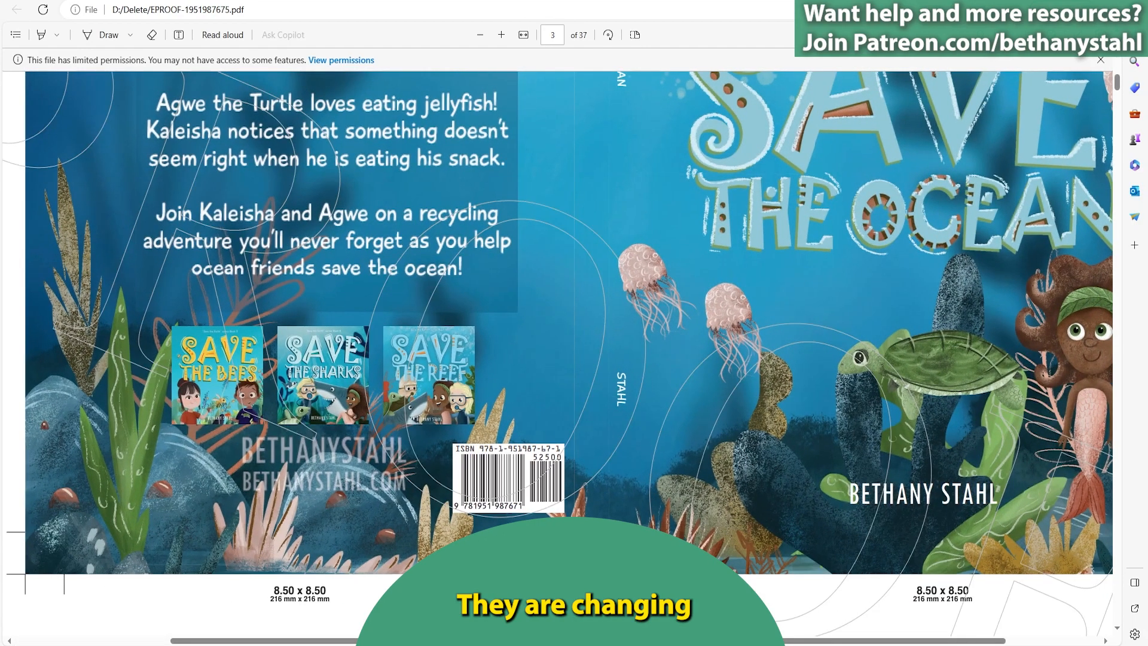
pyautogui.scroll(2, 592, 313)
pyautogui.scroll(2, 591, 312)
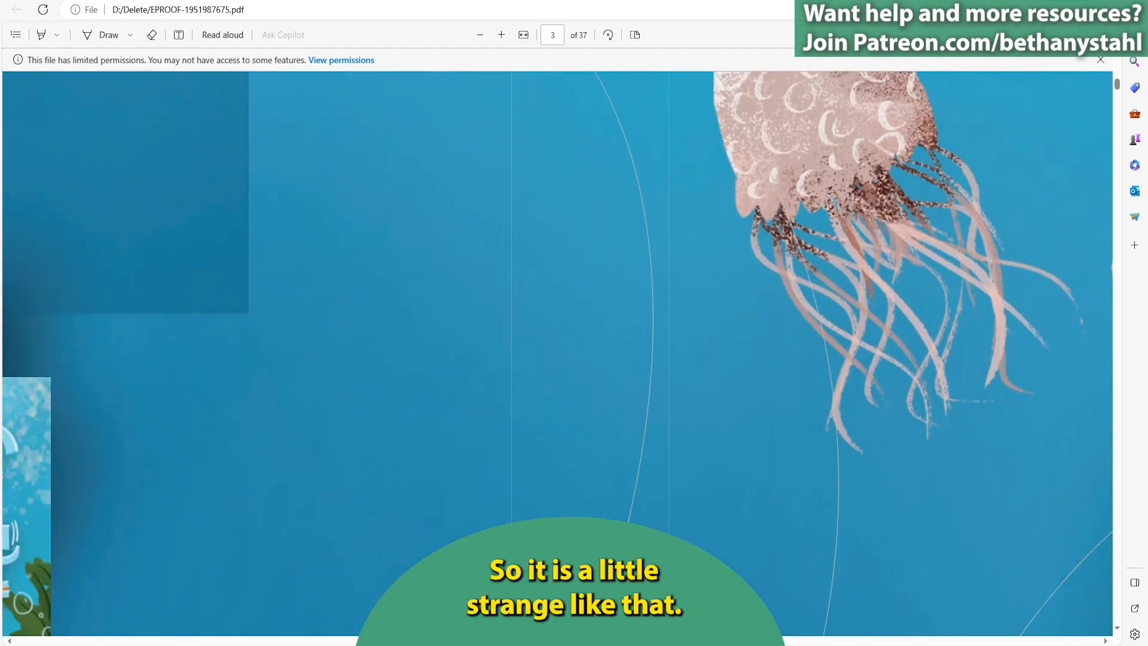
pyautogui.scroll(-3, 592, 312)
pyautogui.scroll(-3, 592, 312)
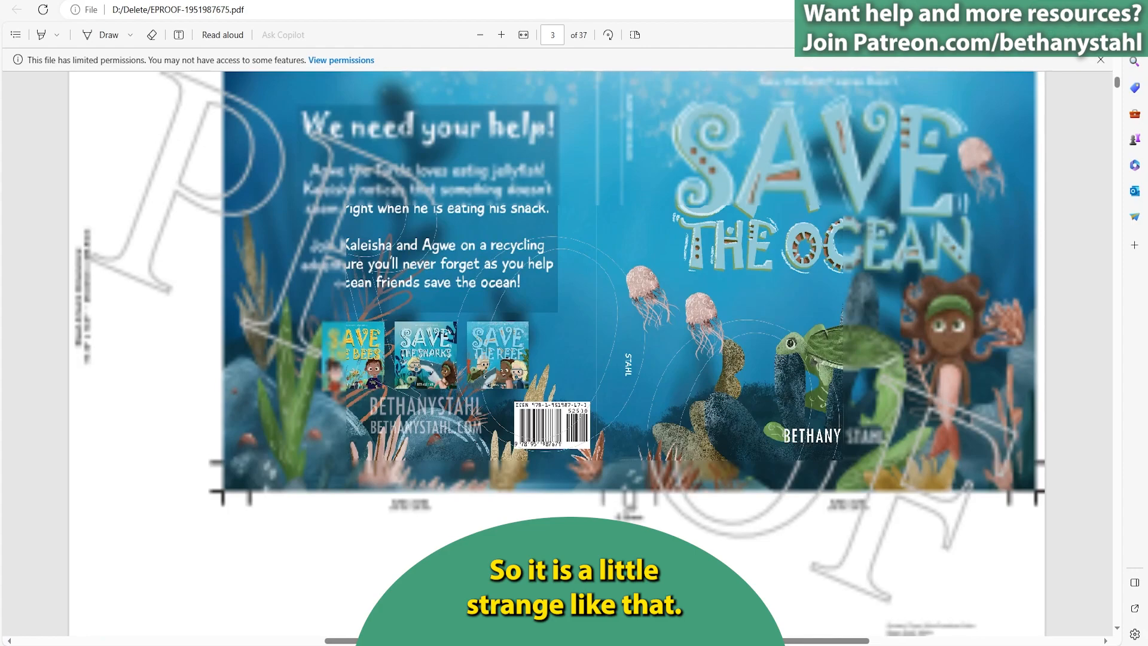
pyautogui.scroll(-3, 591, 312)
pyautogui.scroll(1, 591, 312)
pyautogui.scroll(-1, 592, 312)
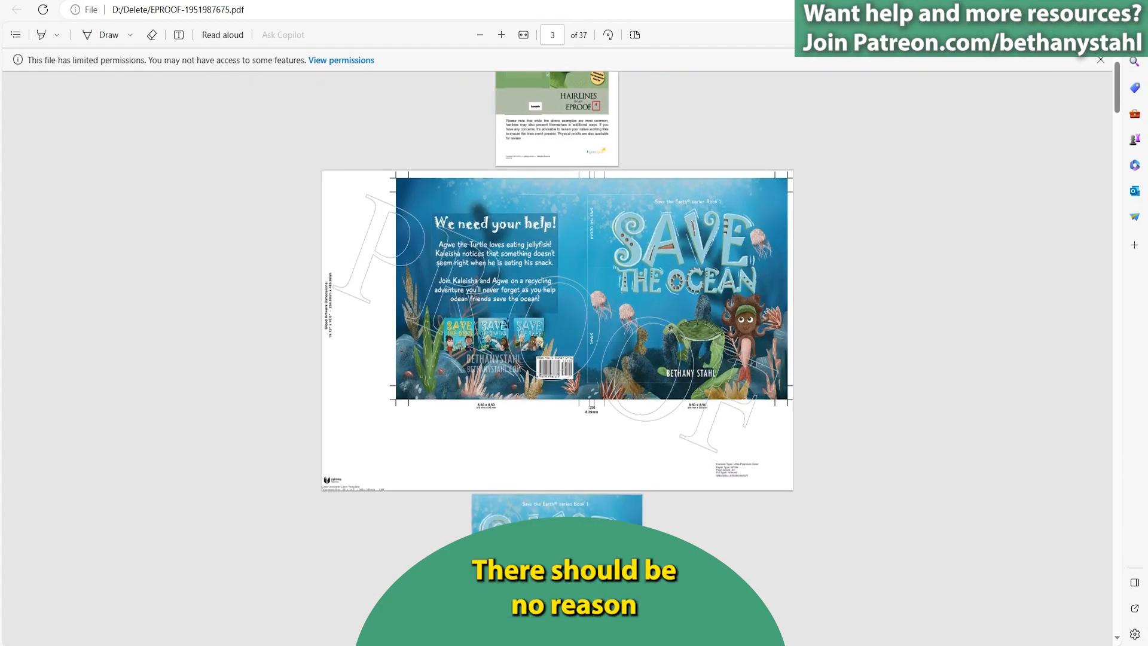
# Recheck the full cover spread on page 3 at several magnifications for stray lines and for artwork placement within the trim marks.
pyautogui.scroll(4, 600, 281)
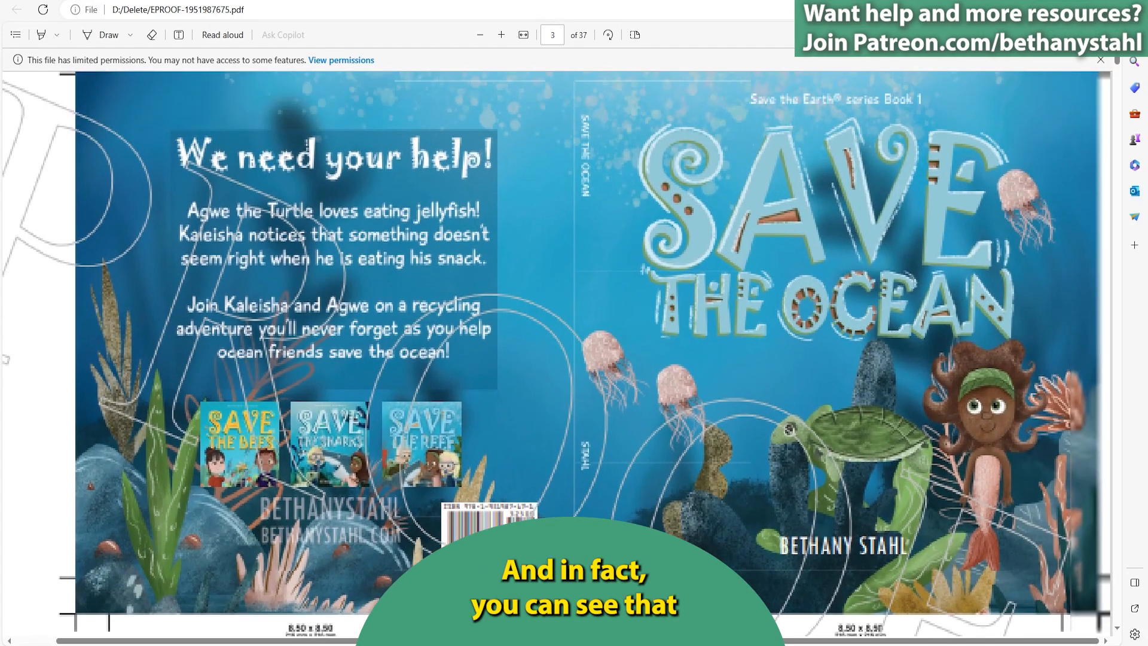
pyautogui.scroll(2, 557, 354)
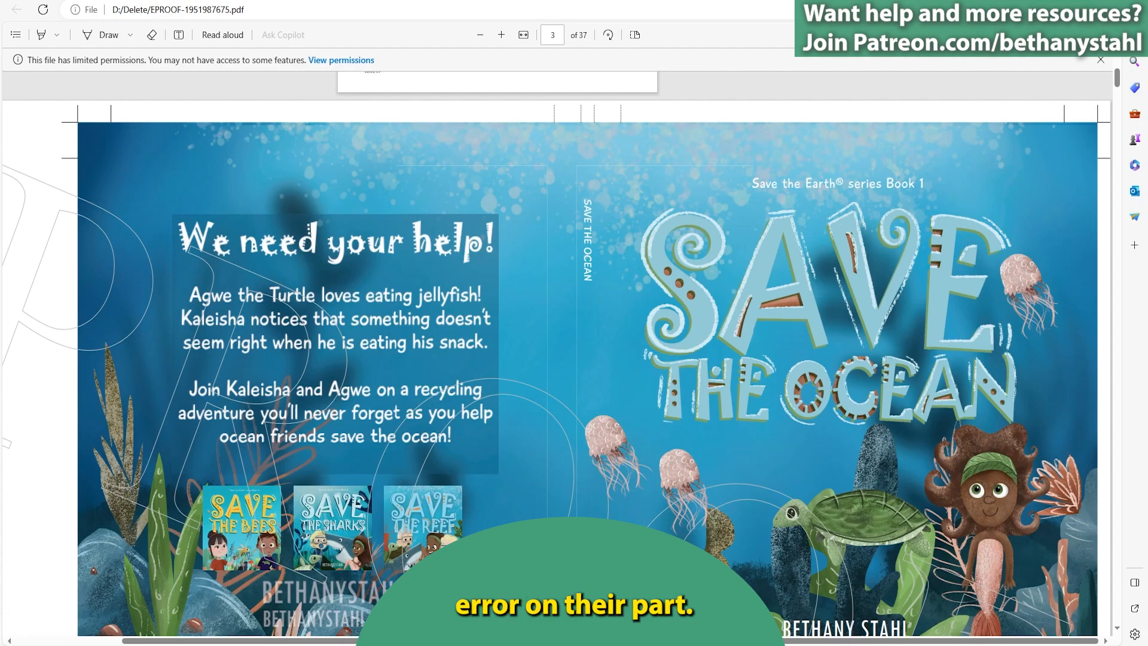
pyautogui.scroll(-5, 614, 284)
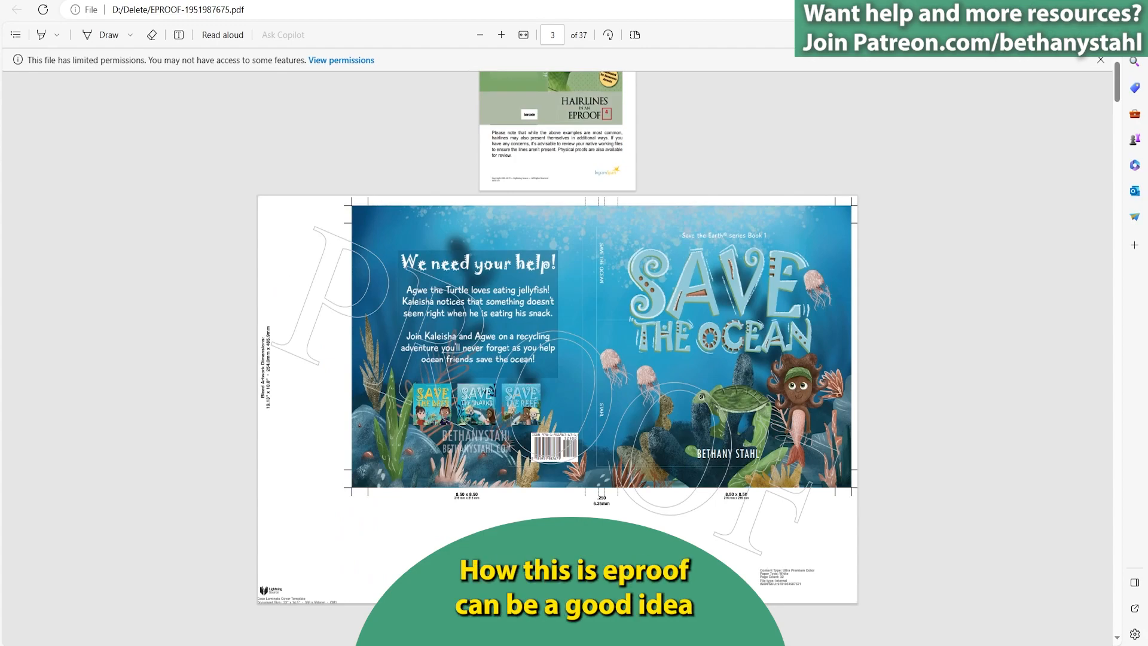
pyautogui.scroll(-2, 557, 335)
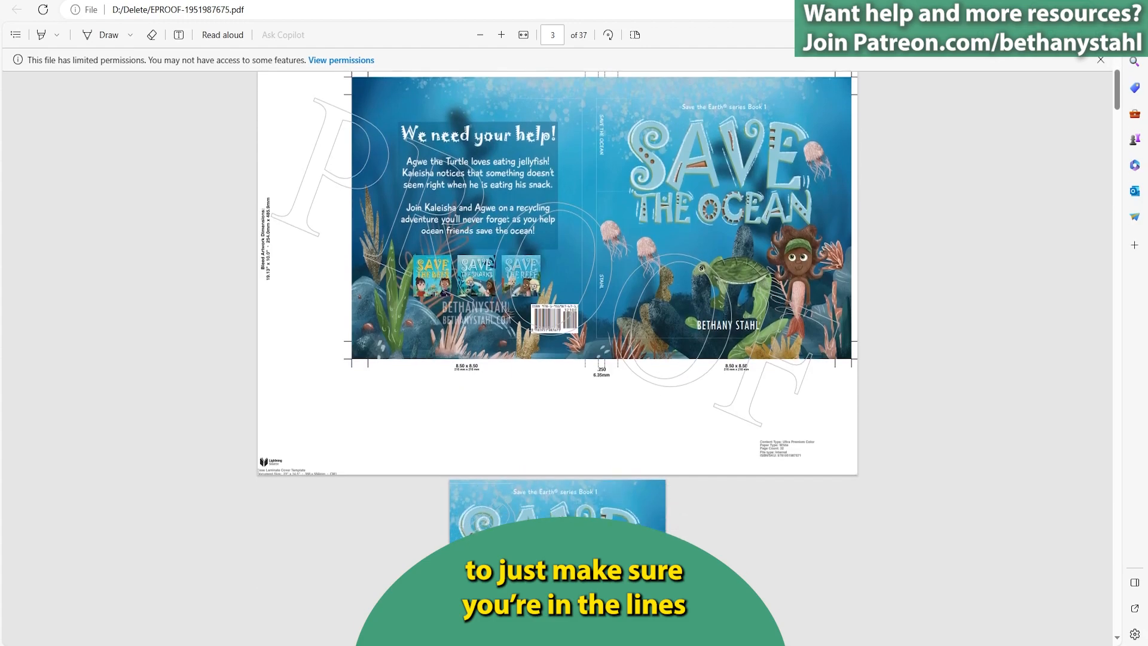
pyautogui.scroll(1, 557, 290)
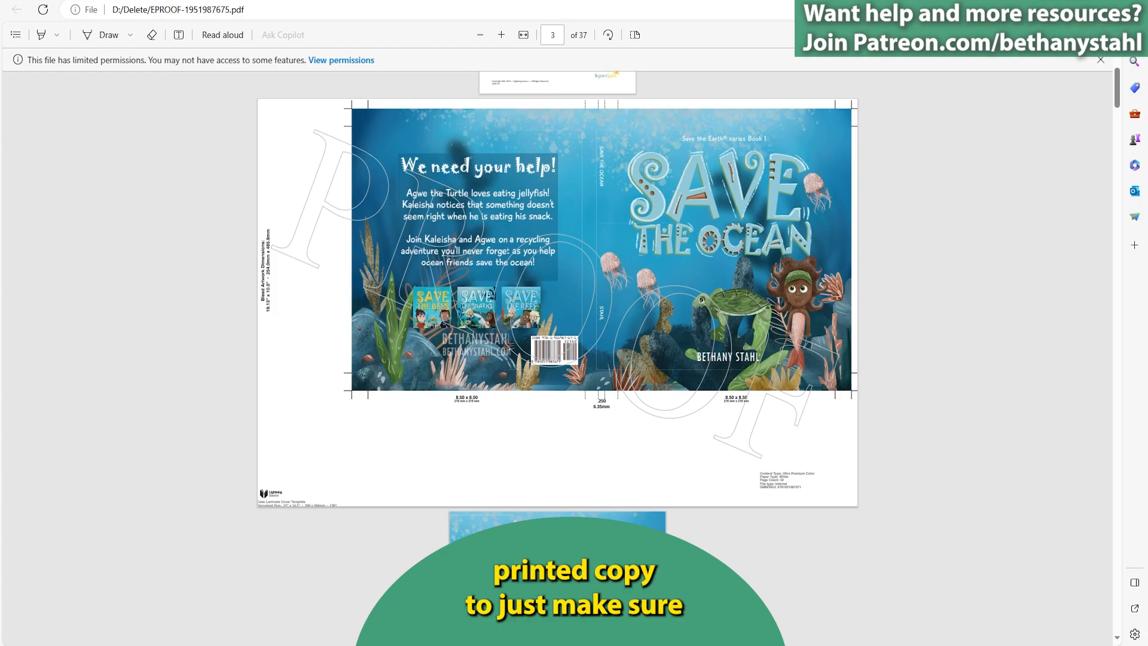
pyautogui.scroll(5, 639, 263)
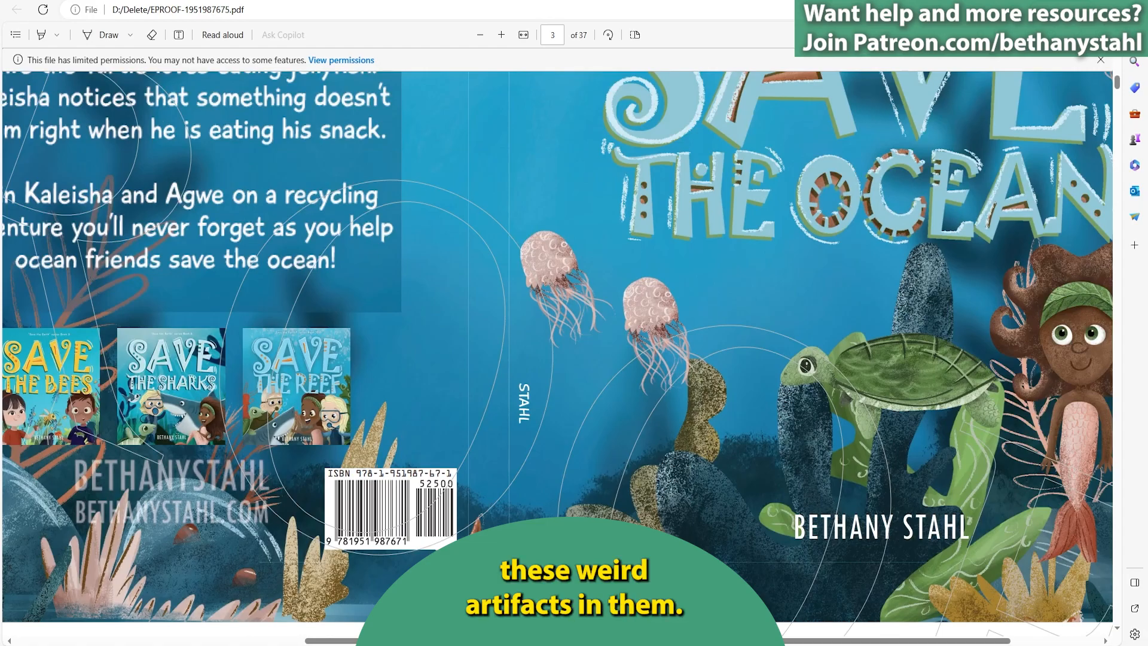
# Examine the lower cover artwork around the barcode, coral and front-cover author name to see how the thin lines change with magnification.
pyautogui.scroll(-3, 562, 353)
pyautogui.scroll(4, 544, 389)
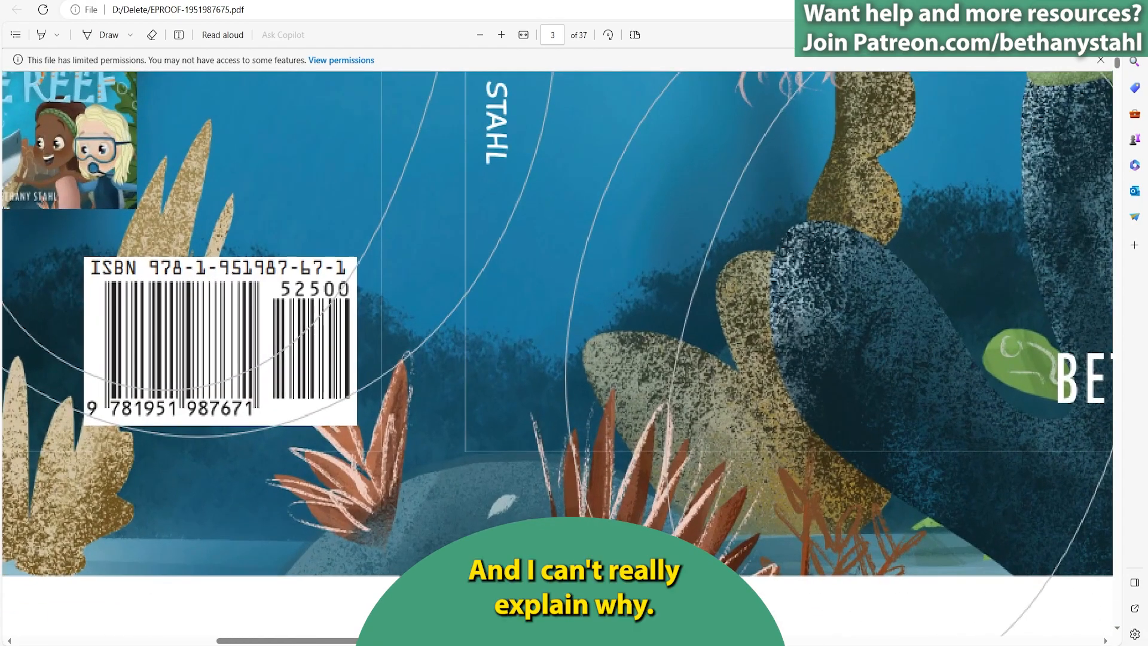
pyautogui.scroll(3, 574, 419)
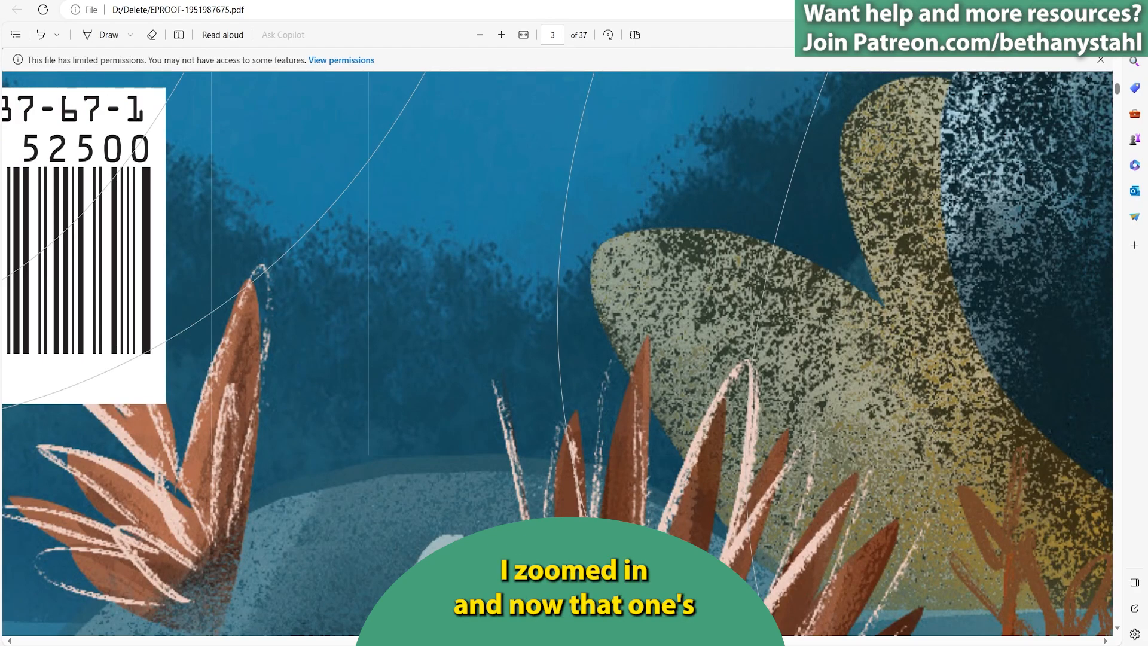
pyautogui.scroll(-2, 556, 353)
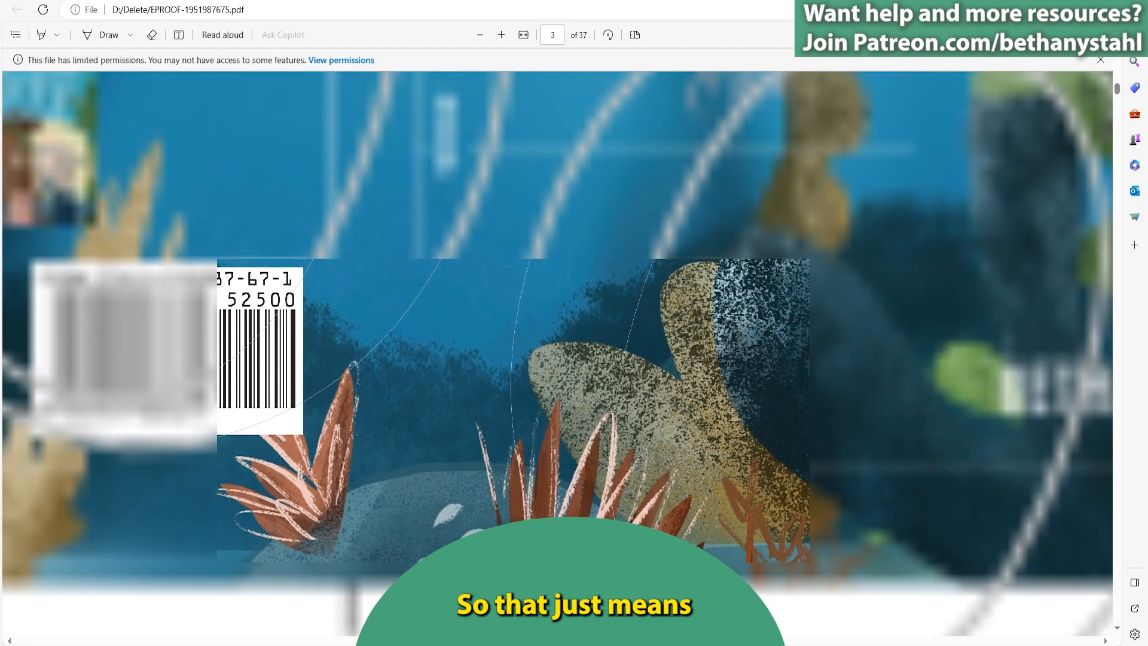
pyautogui.hscroll(8, 556, 353)
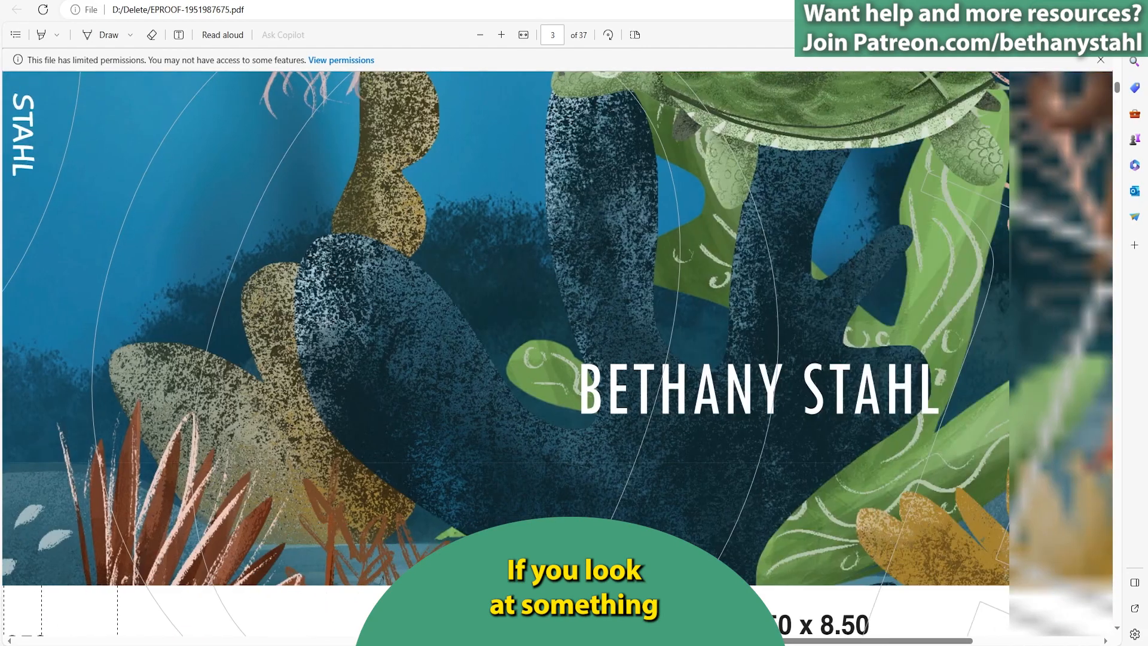
pyautogui.scroll(2, 556, 353)
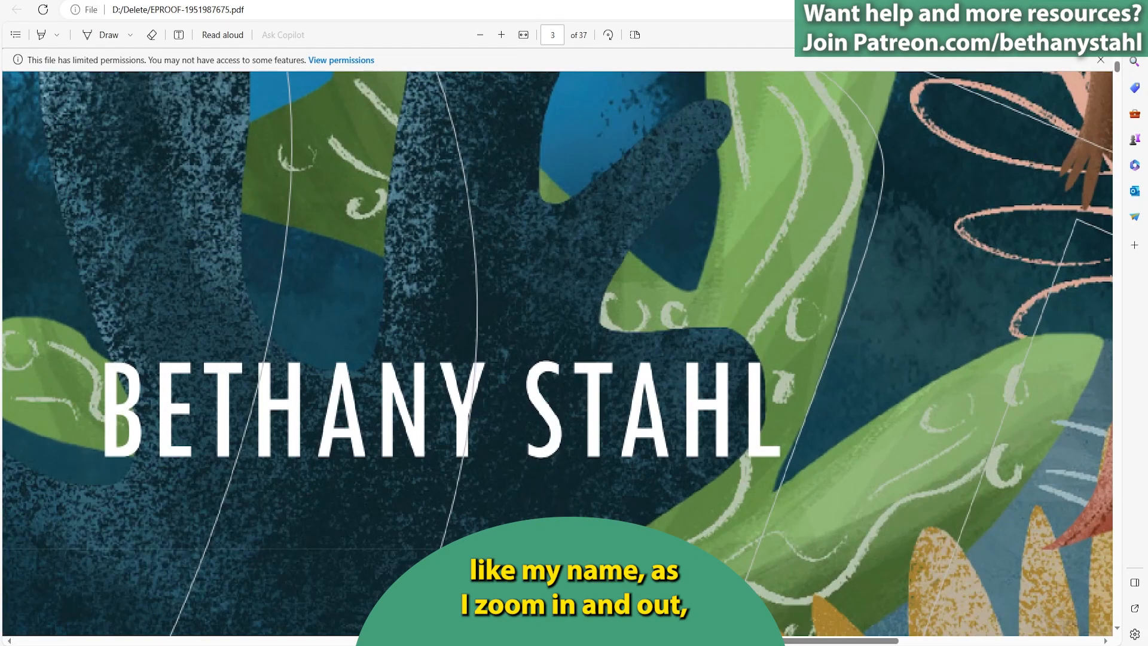
pyautogui.scroll(-4, 556, 353)
pyautogui.scroll(-2, 556, 352)
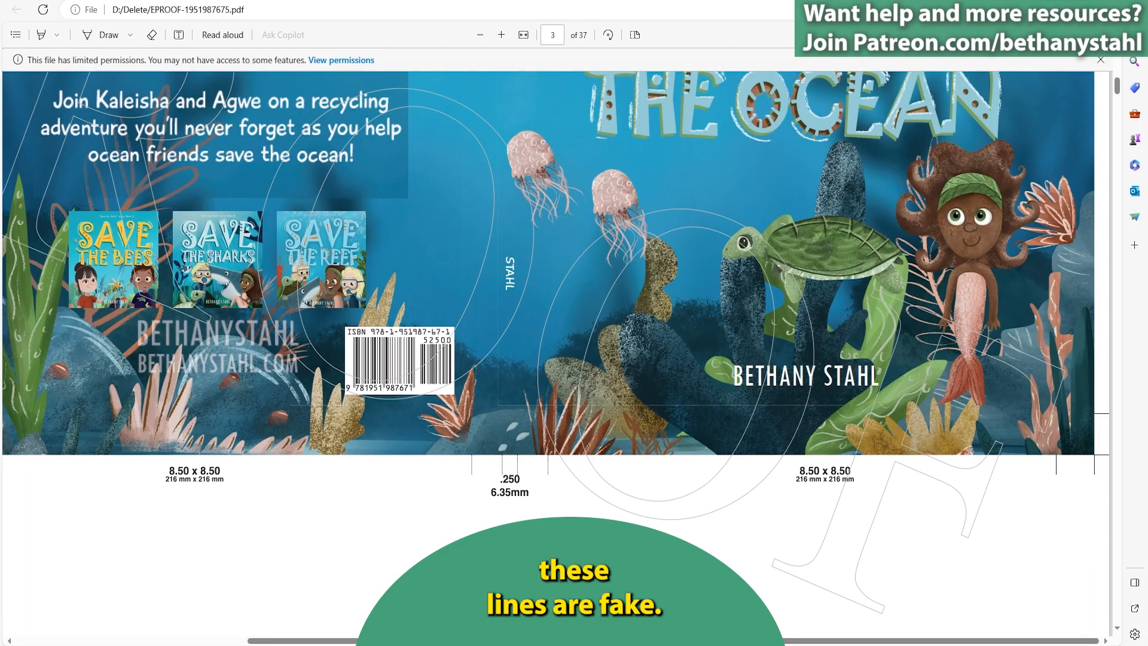
# Inspect the front cover image on page 4 for the same thin lines, and review the full cover spread on page 3 once more.
pyautogui.scroll(-1, 556, 353)
pyautogui.scroll(-2, 556, 311)
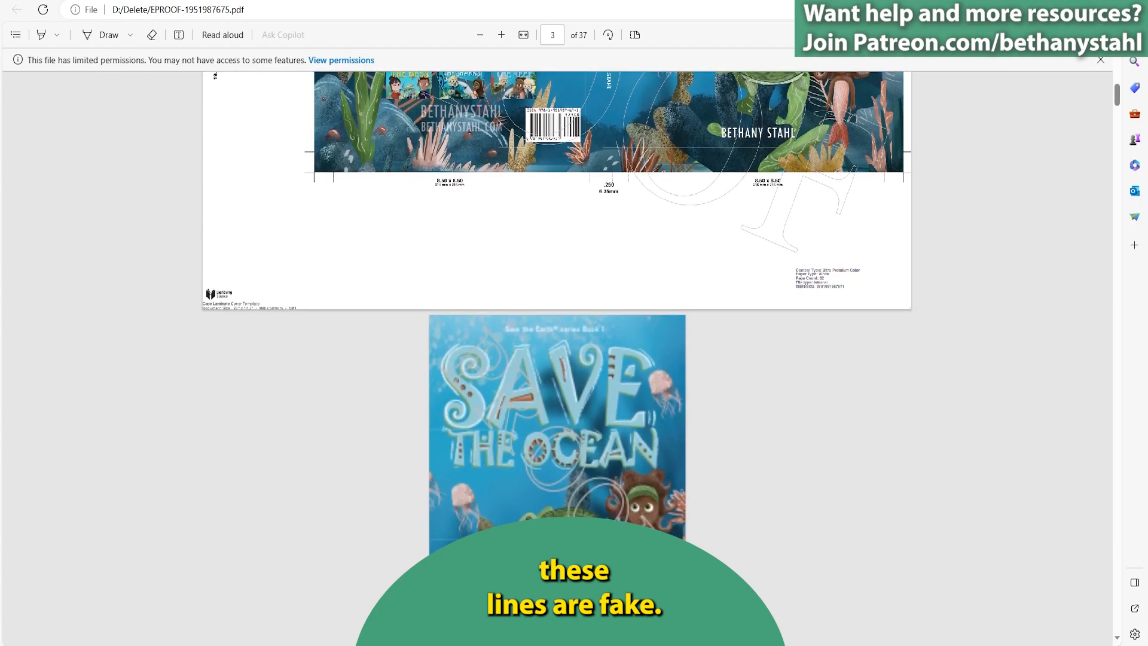
pyautogui.scroll(4, 556, 311)
pyautogui.scroll(-4, 557, 311)
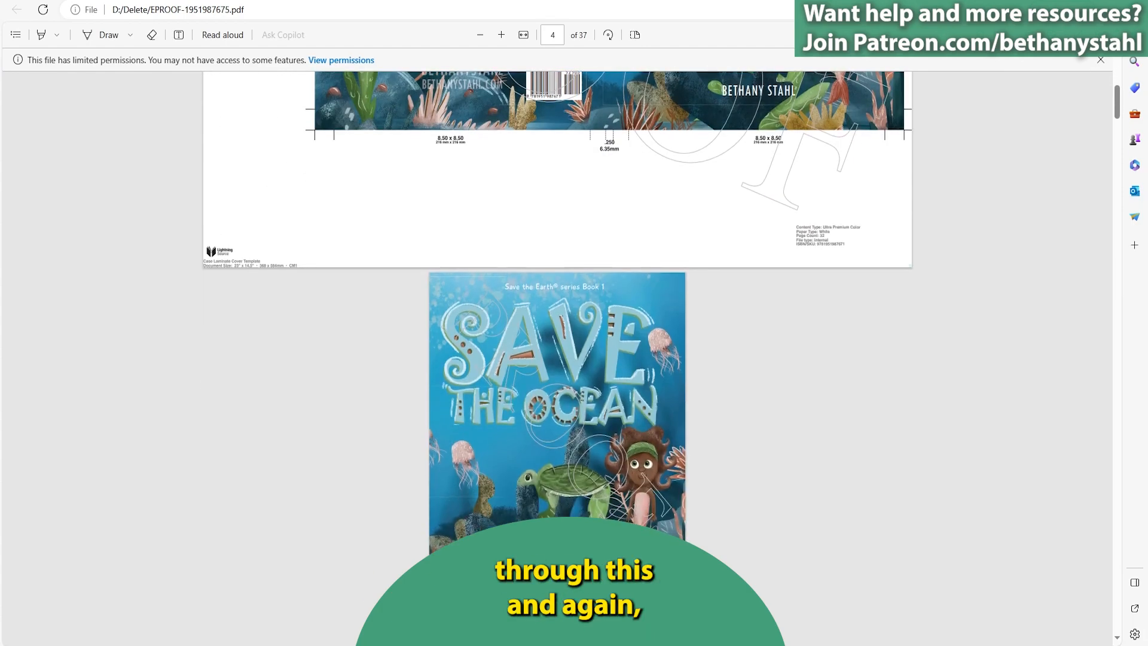
pyautogui.scroll(2, 535, 346)
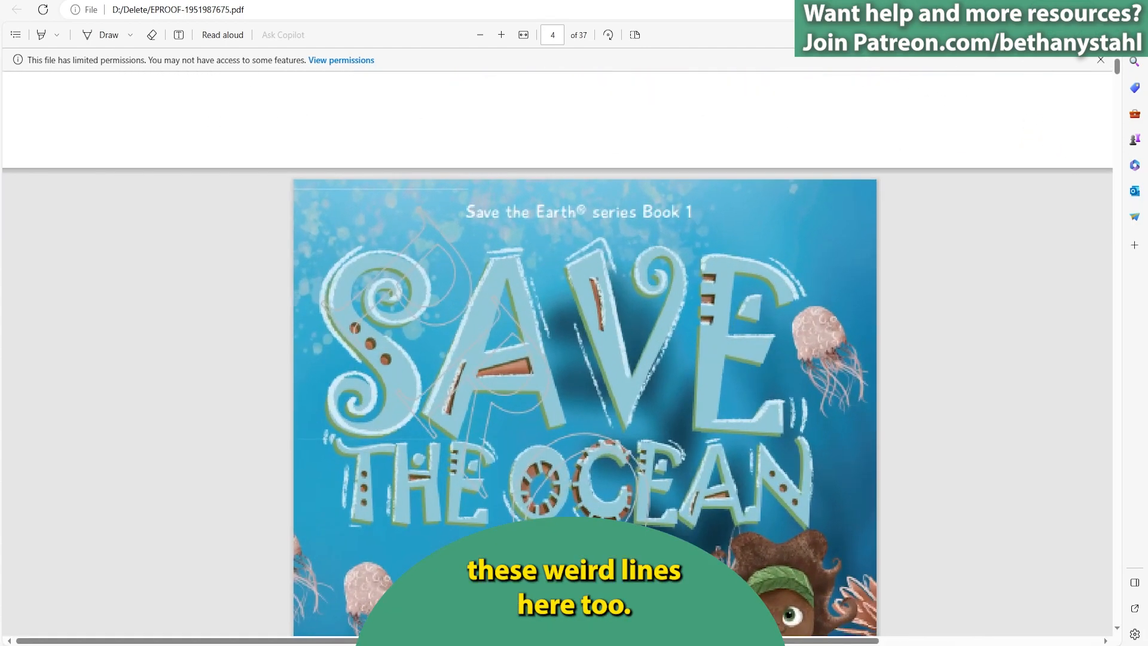
pyautogui.scroll(-3, 585, 353)
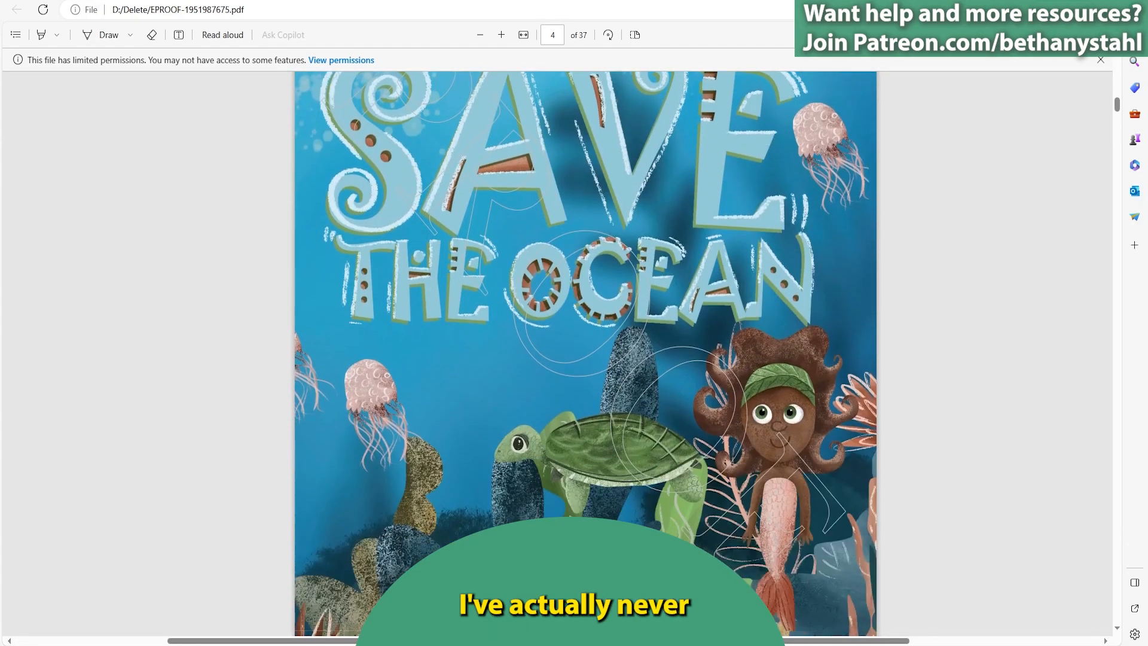
pyautogui.scroll(3, 556, 353)
pyautogui.scroll(-3, 556, 353)
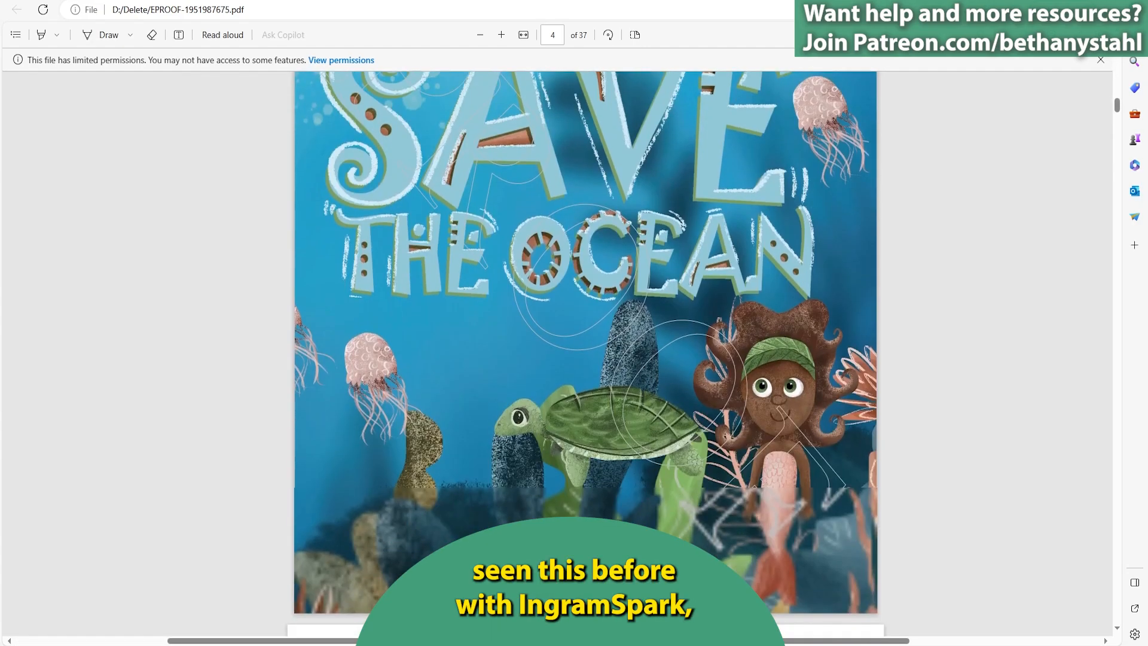
pyautogui.scroll(-2, 557, 353)
pyautogui.scroll(-1, 556, 353)
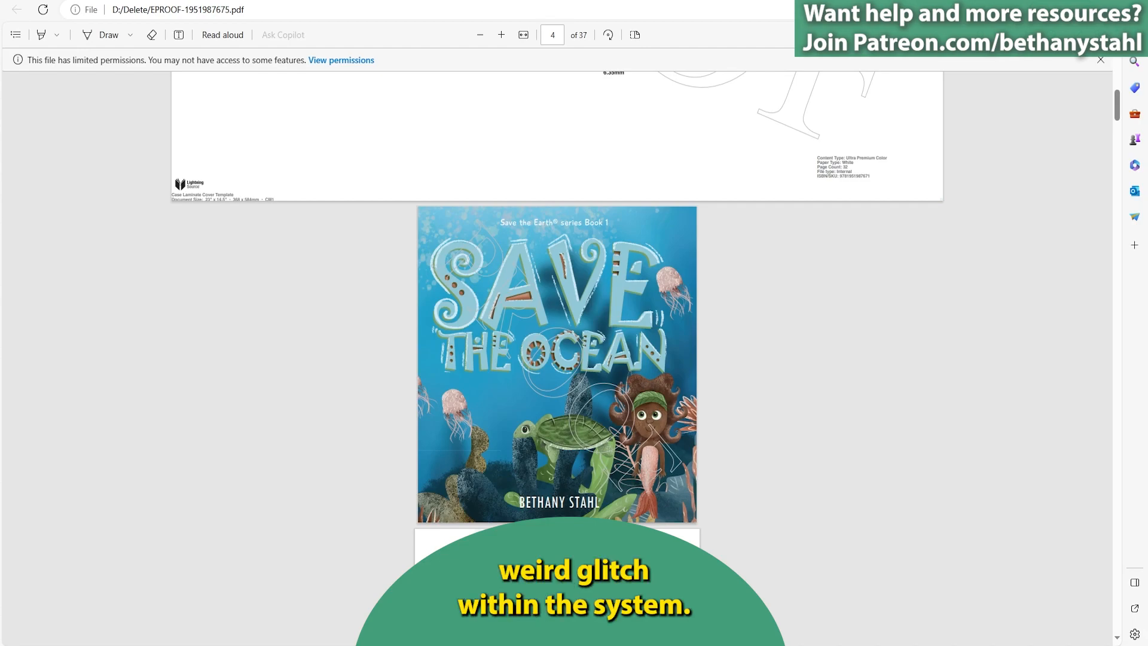
pyautogui.scroll(-3, 557, 359)
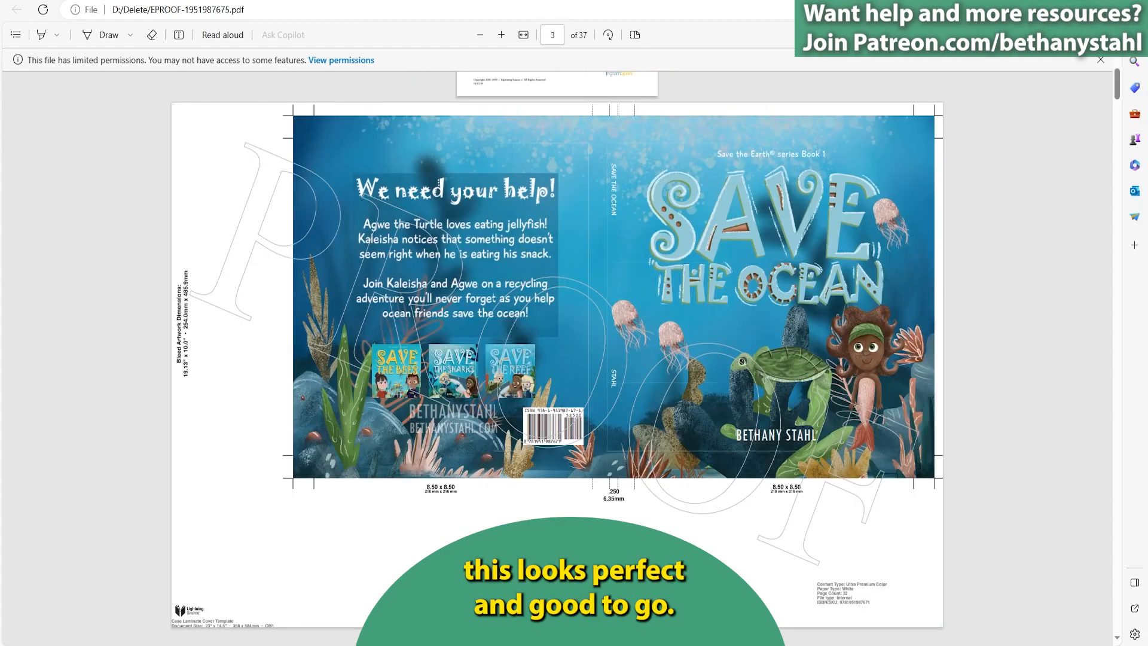
pyautogui.scroll(-1, 556, 350)
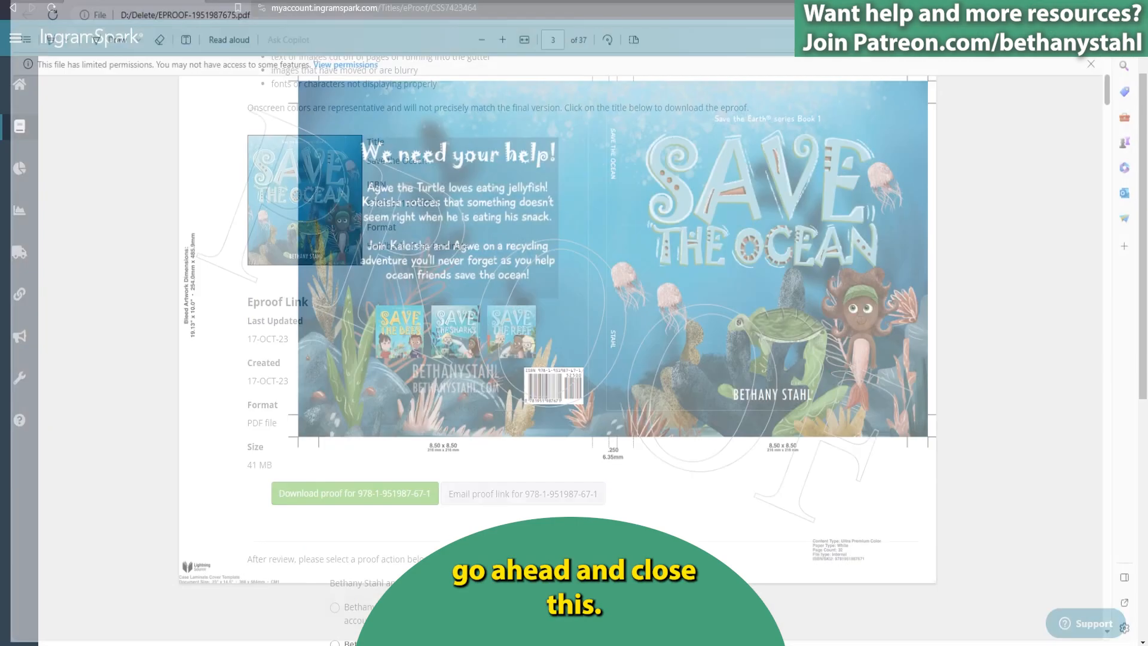
# Return to the IngramSpark eproof page and choose approval for printing, distribution and sale from orders by the account and/or retailers.
pyautogui.scroll(-3, 574, 347)
pyautogui.scroll(-3, 574, 347)
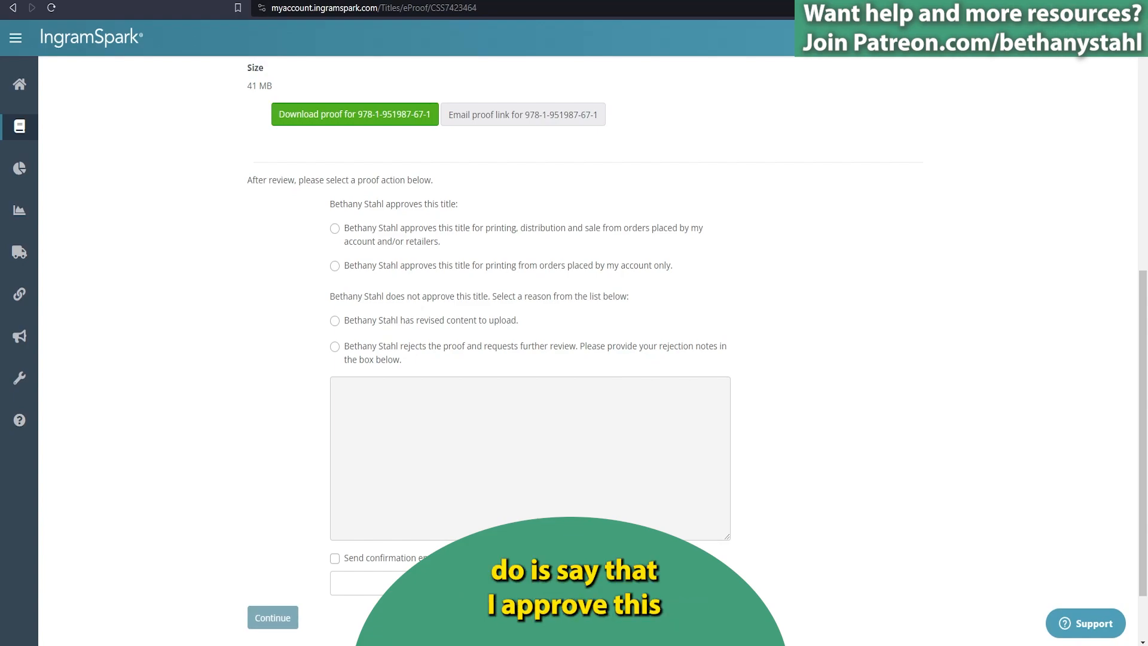
pyautogui.click(334, 229)
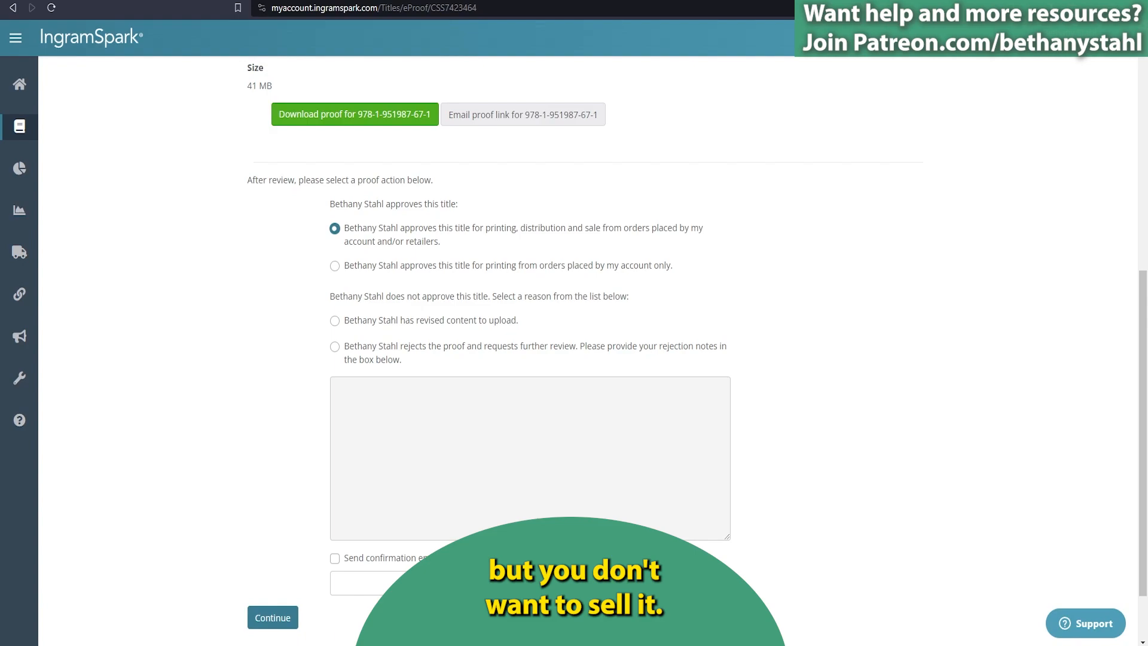
# Try the account-only approval, proof rejection and revised-content options, and reselect approval for printing, distribution and sale.
pyautogui.click(335, 266)
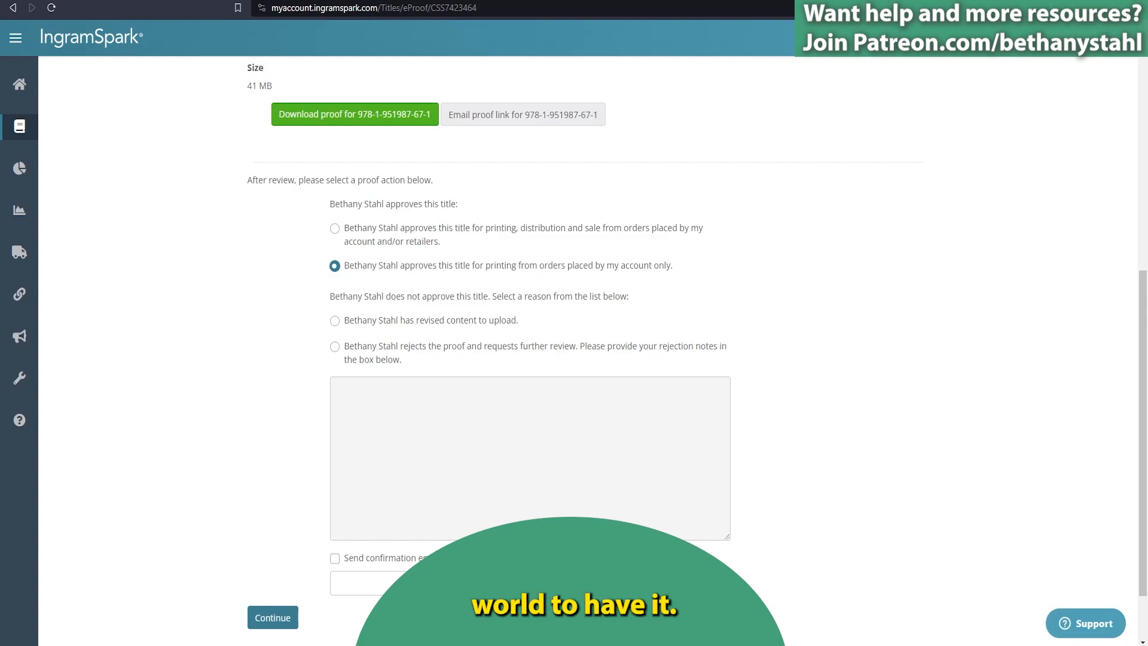
pyautogui.click(335, 229)
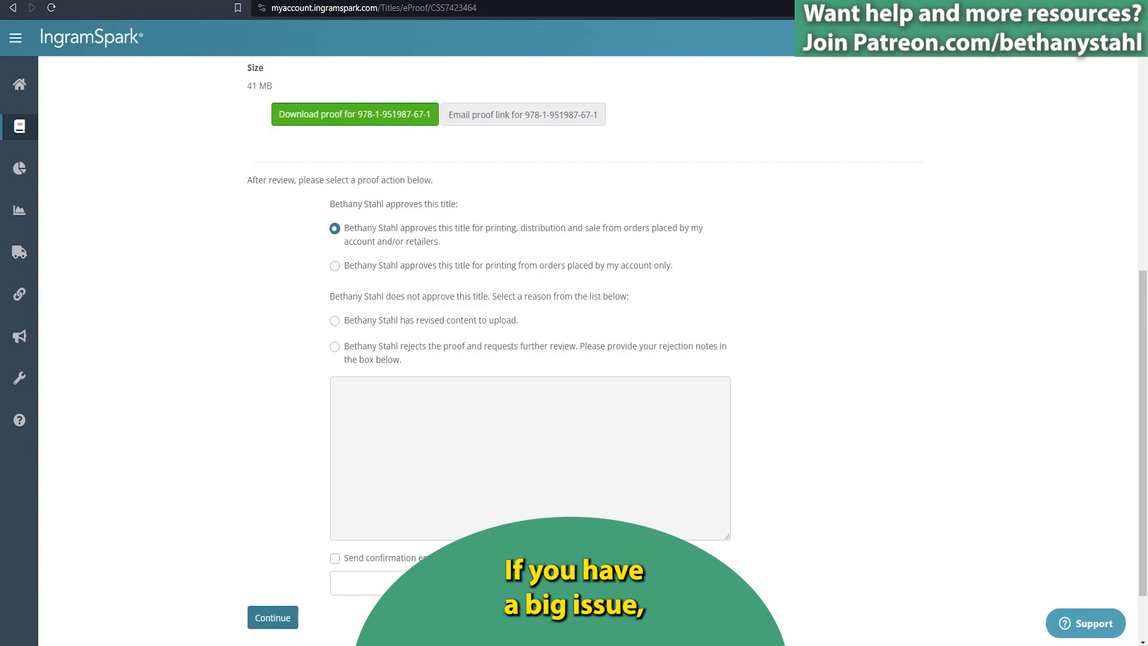
pyautogui.click(335, 347)
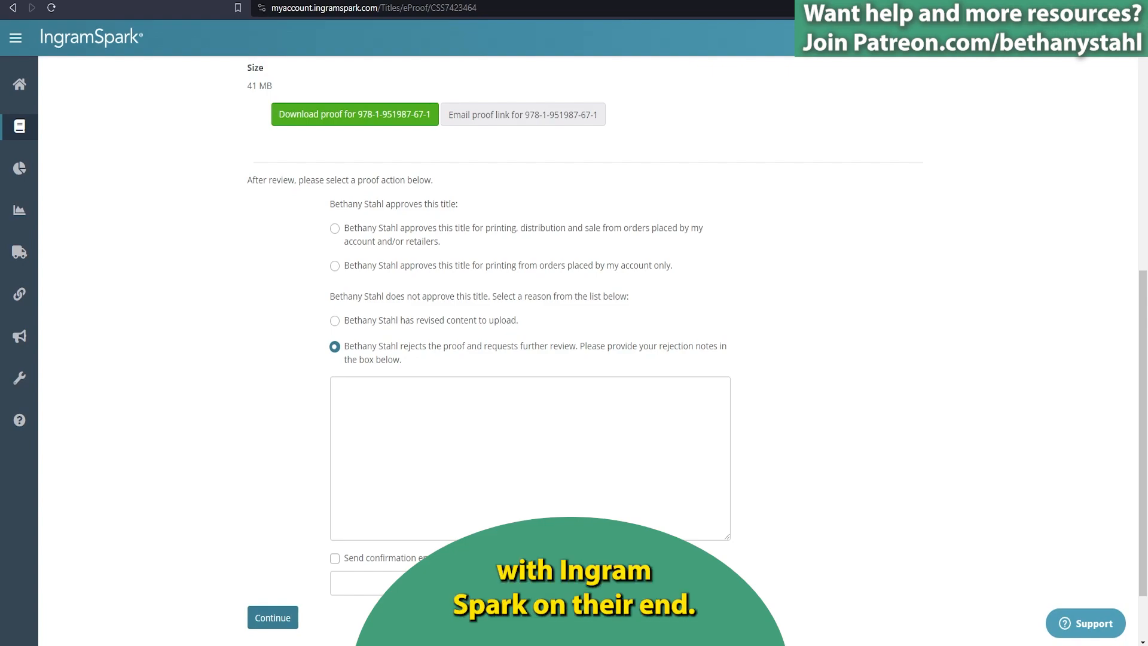
pyautogui.click(478, 436)
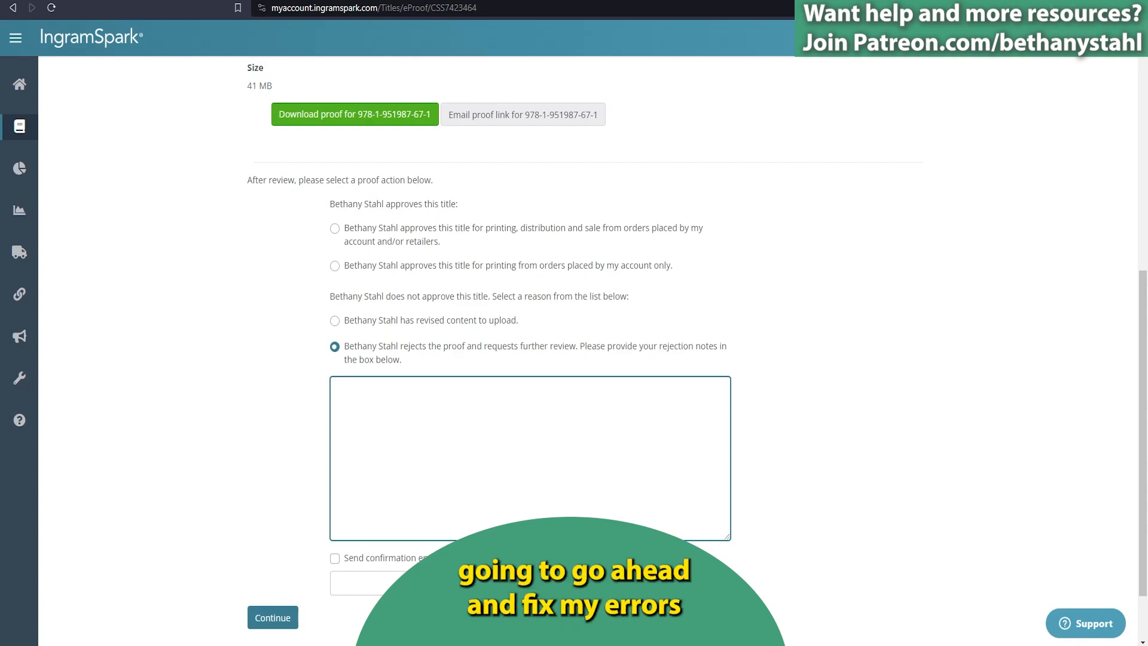
pyautogui.click(334, 320)
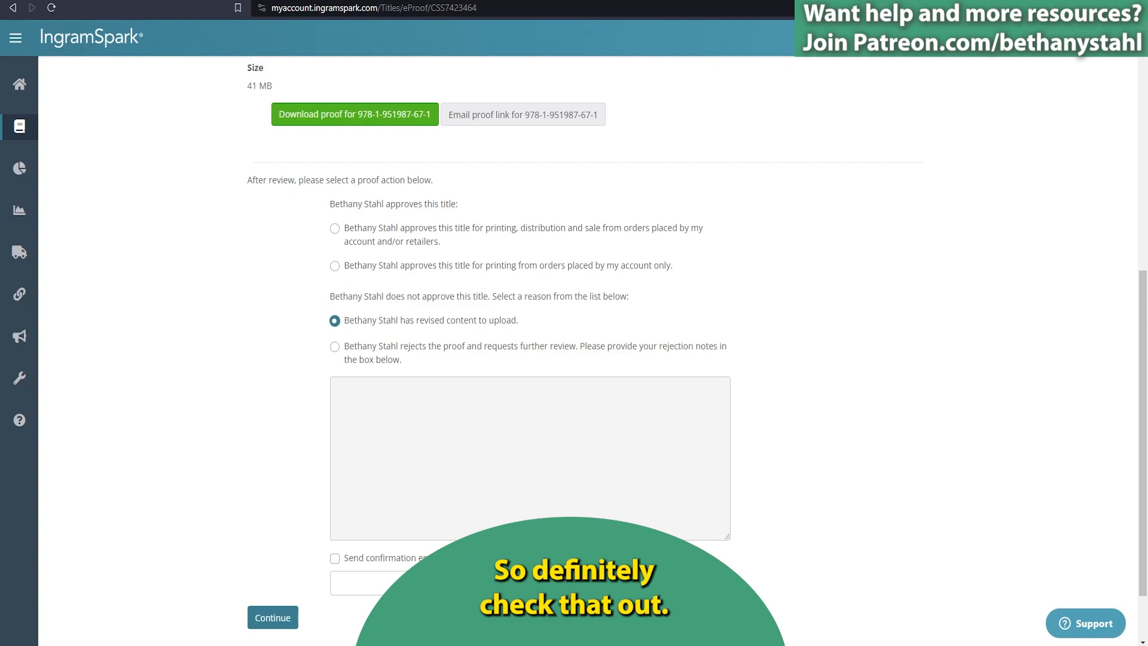
pyautogui.click(335, 228)
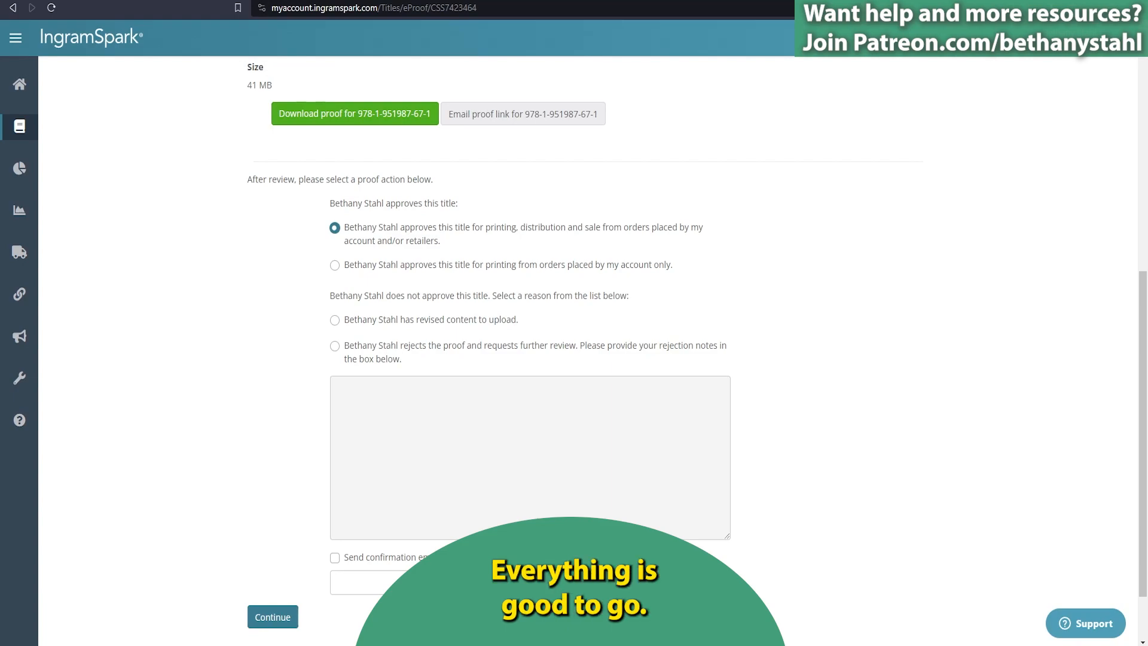
# Submit the proof approval and decline to promote the title.
pyautogui.scroll(-2, 574, 341)
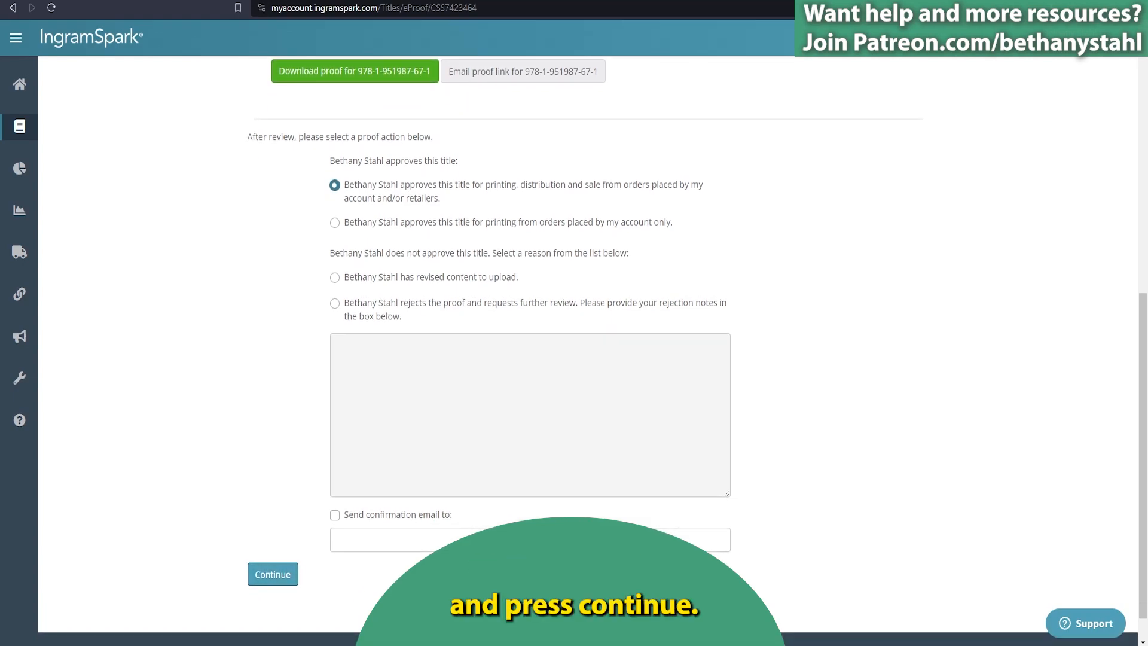
pyautogui.click(272, 574)
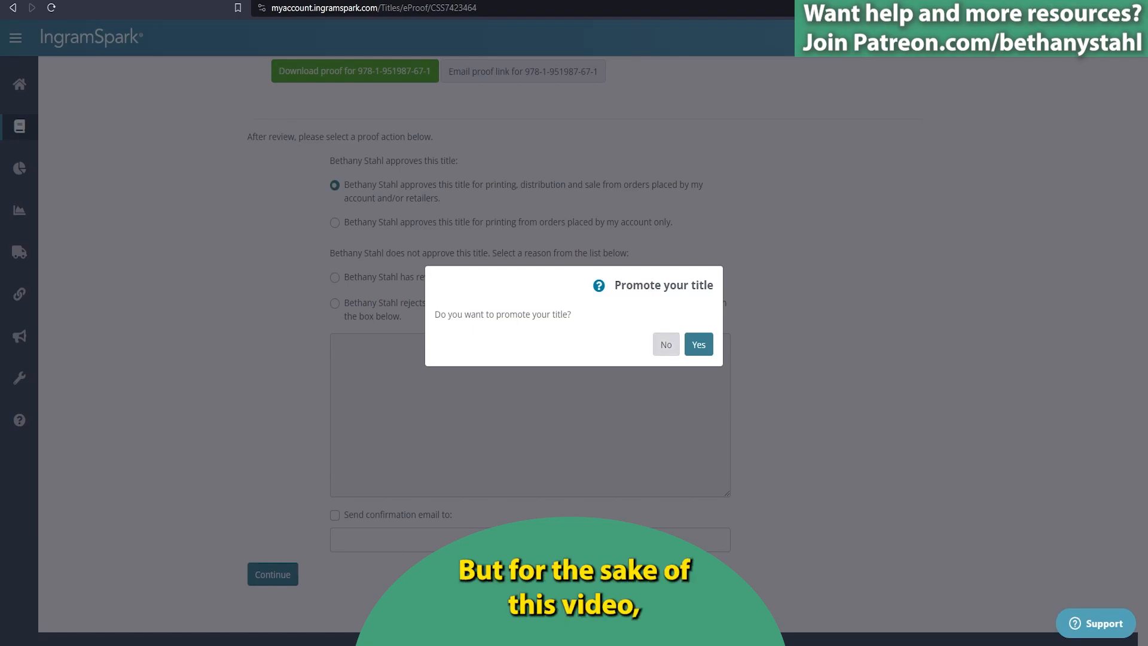
pyautogui.click(667, 345)
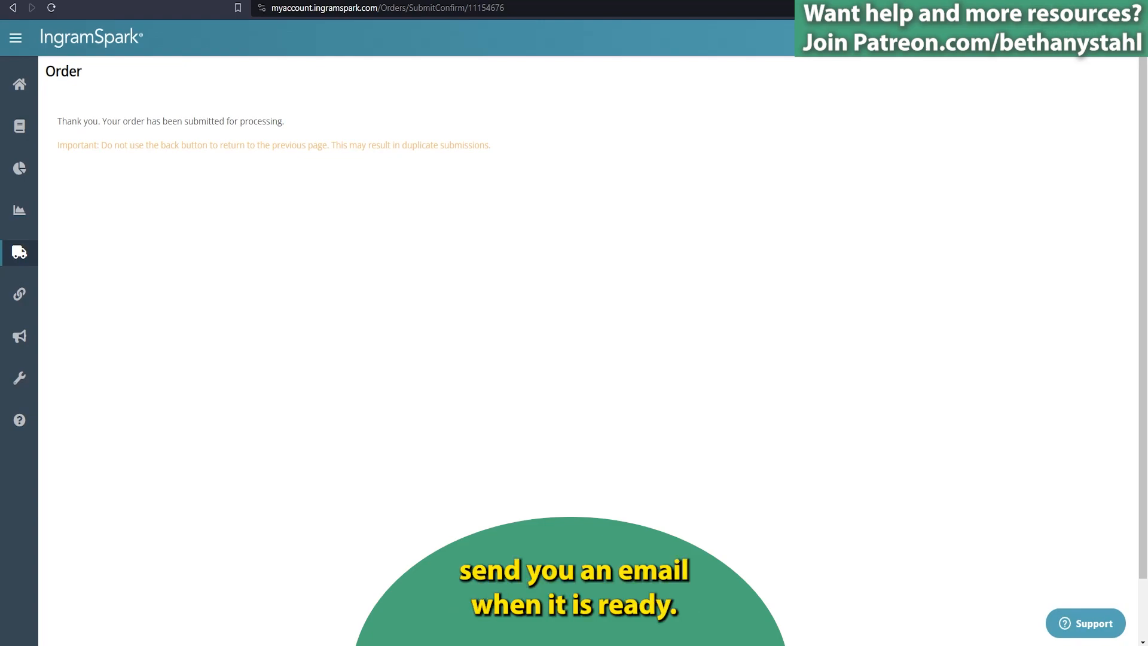
# Open the list of all titles and check the global distribution status of the newest Save the Ocean entry and Save the Sky.
pyautogui.moveTo(24, 127)
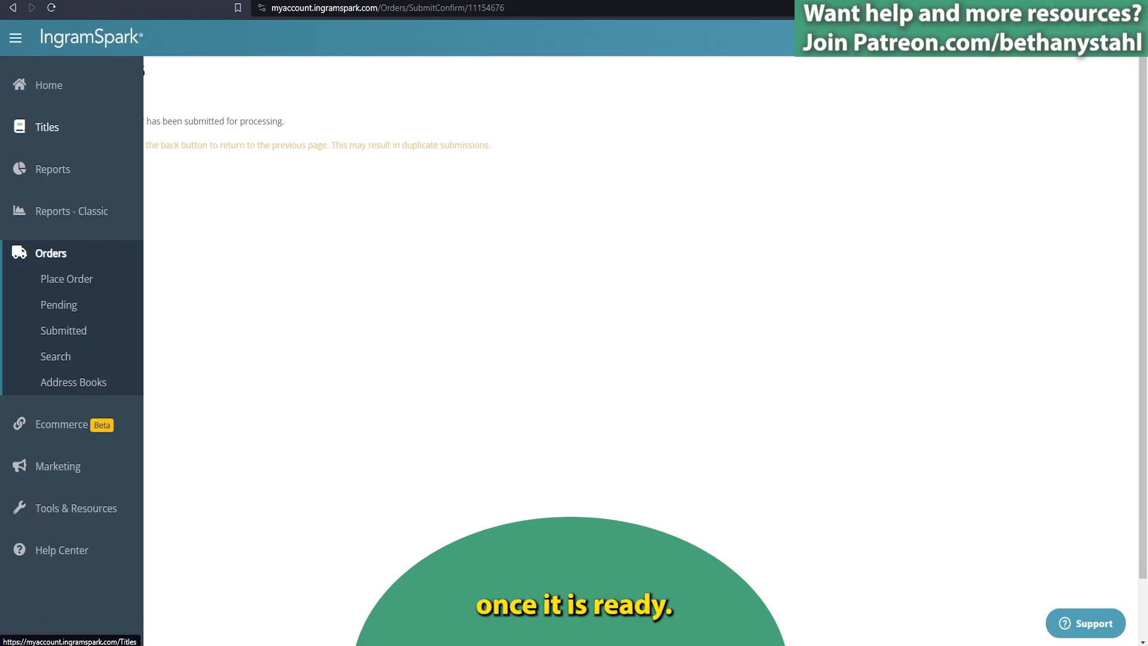
pyautogui.click(20, 126)
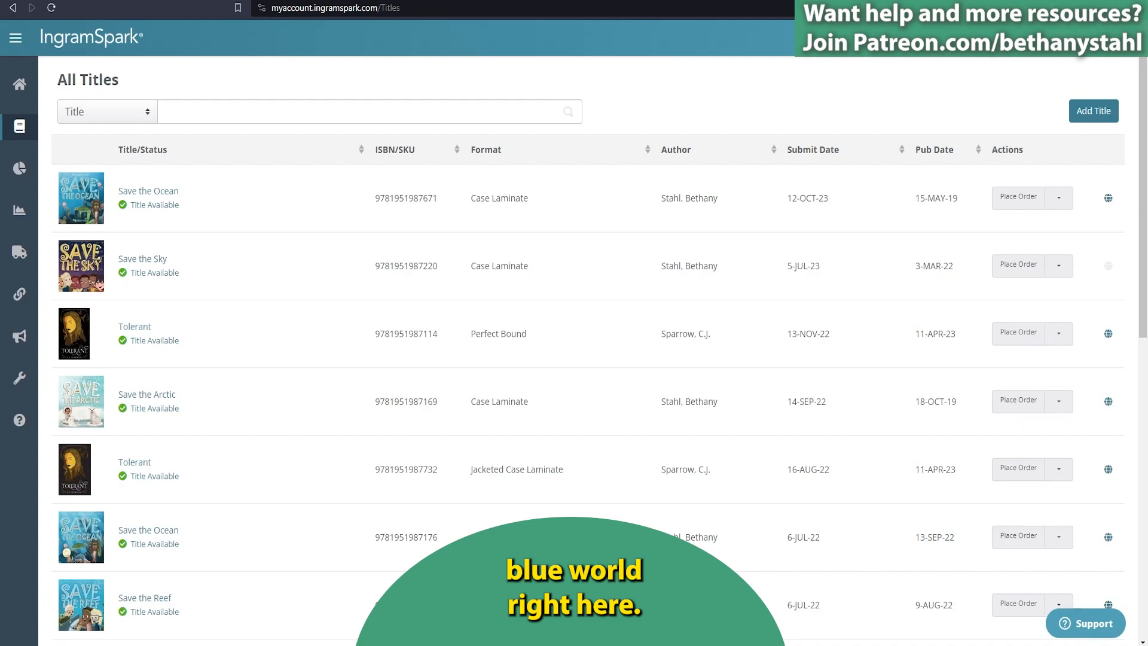
pyautogui.moveTo(1108, 198)
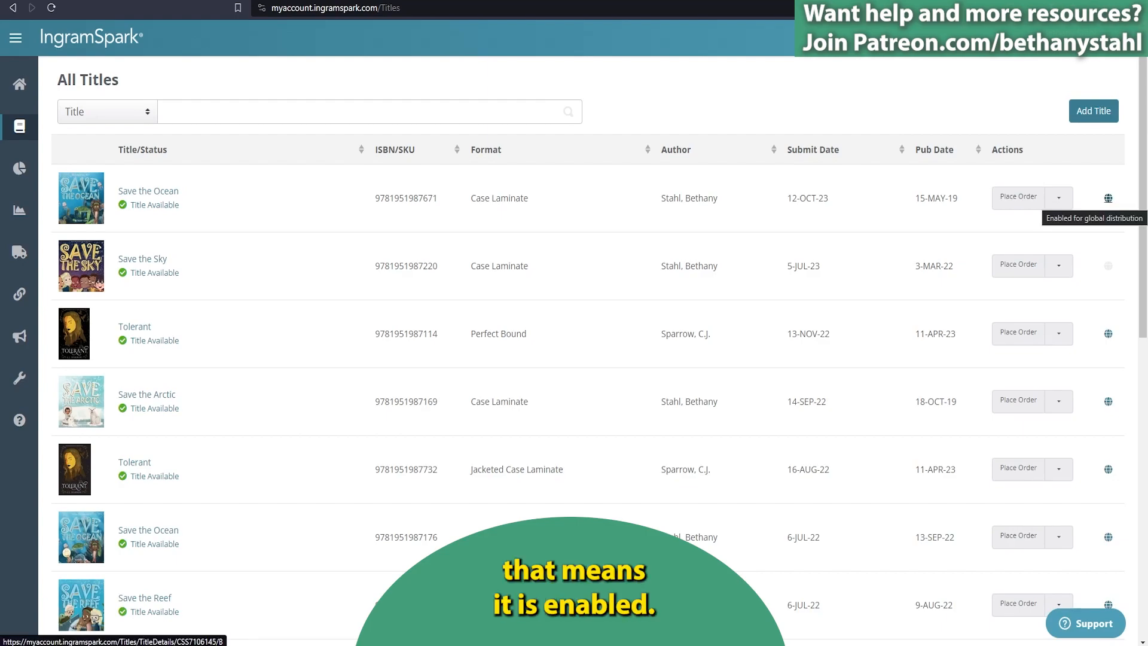
pyautogui.moveTo(1108, 266)
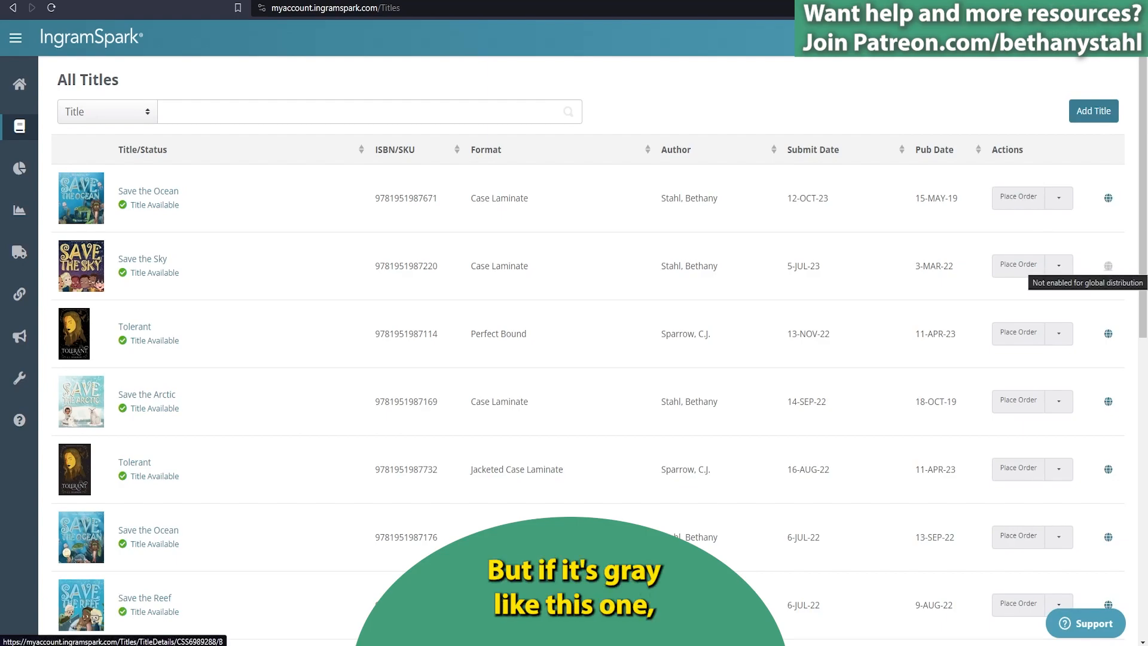